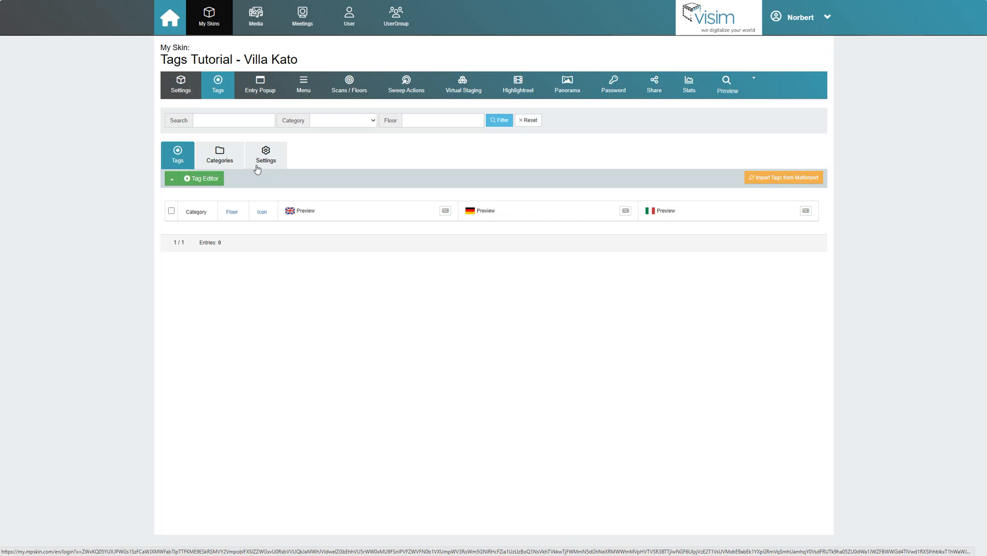
- Open the Villa Kato tag Settings and switch the Tag Distance Filter On
{"action": "left_click", "coordinate": [257, 168]}
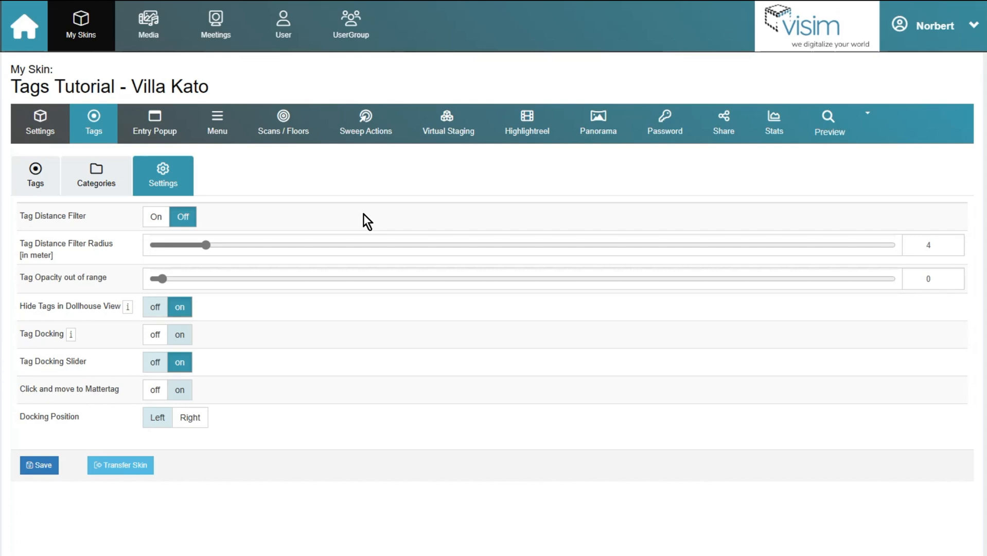
{"action": "left_click", "coordinate": [155, 226]}
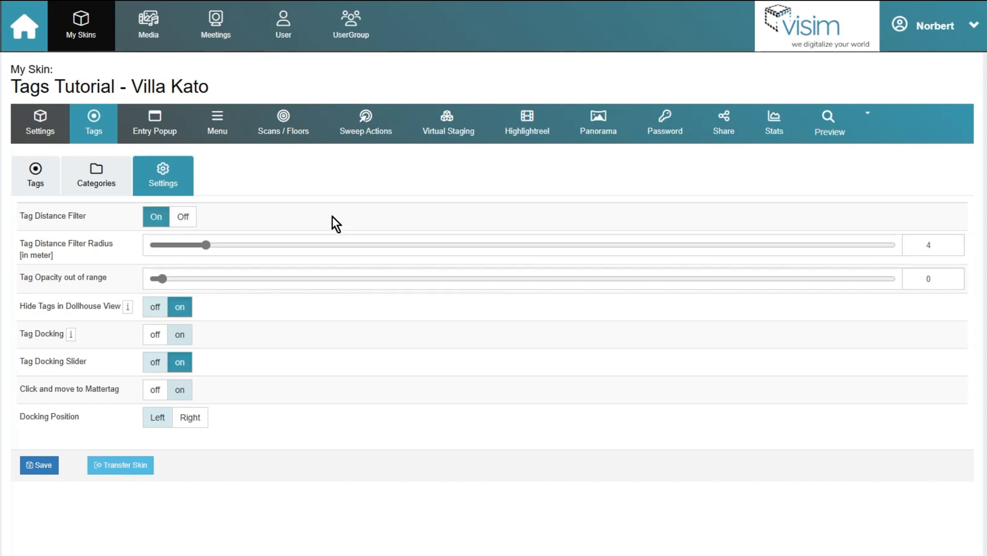
- Keep the Tag Distance Filter on and set its radius to 4
{"action": "left_click", "coordinate": [182, 216]}
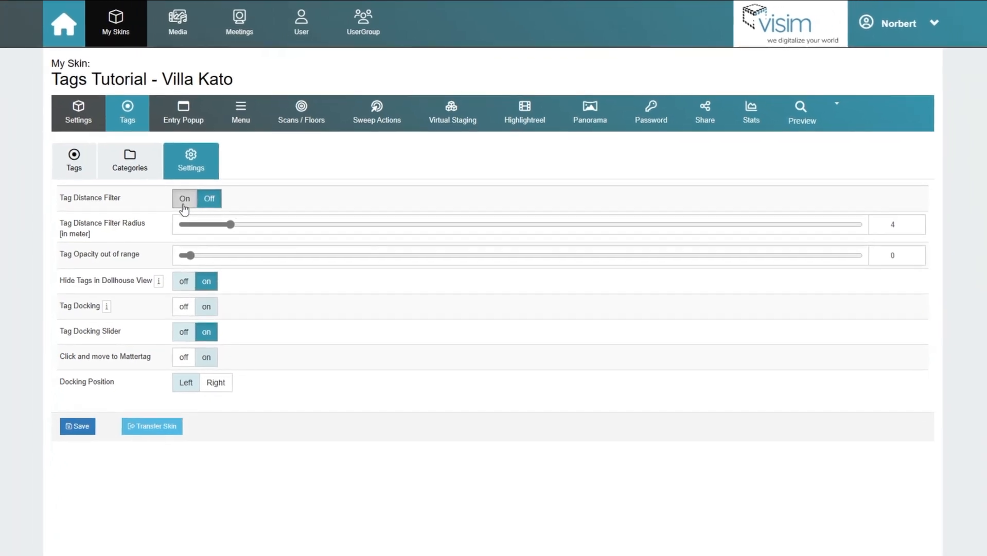
{"action": "left_click", "coordinate": [184, 200]}
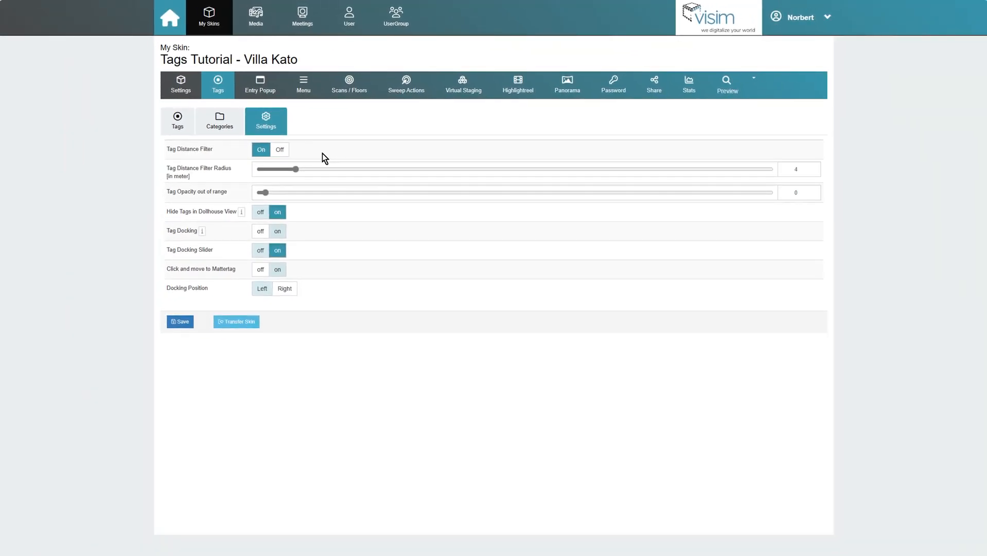
{"action": "left_click_drag", "start_coordinate": [295, 169], "coordinate": [309, 171]}
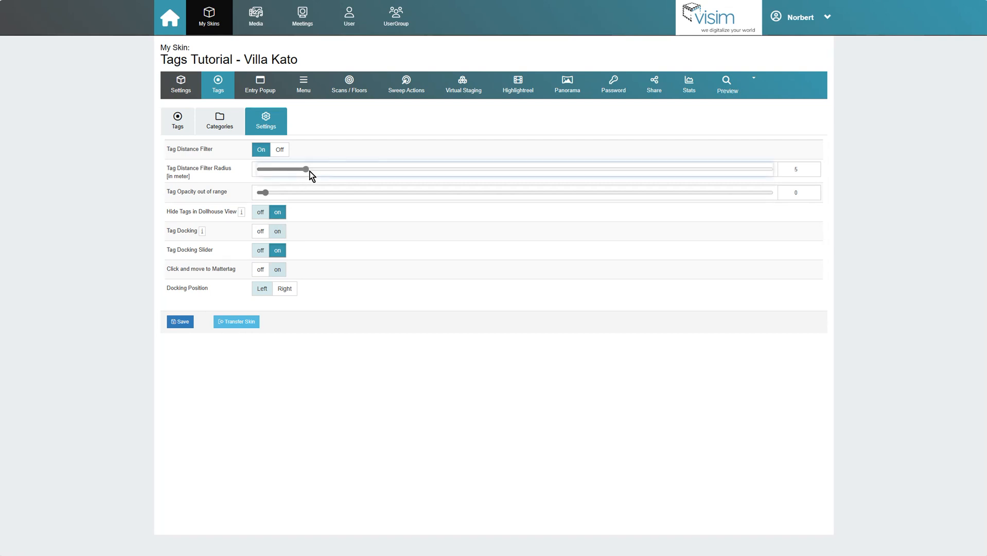
{"action": "left_click_drag", "start_coordinate": [411, 183], "coordinate": [321, 175]}
{"action": "left_click", "coordinate": [813, 172]}
{"action": "type", "text": "4"}
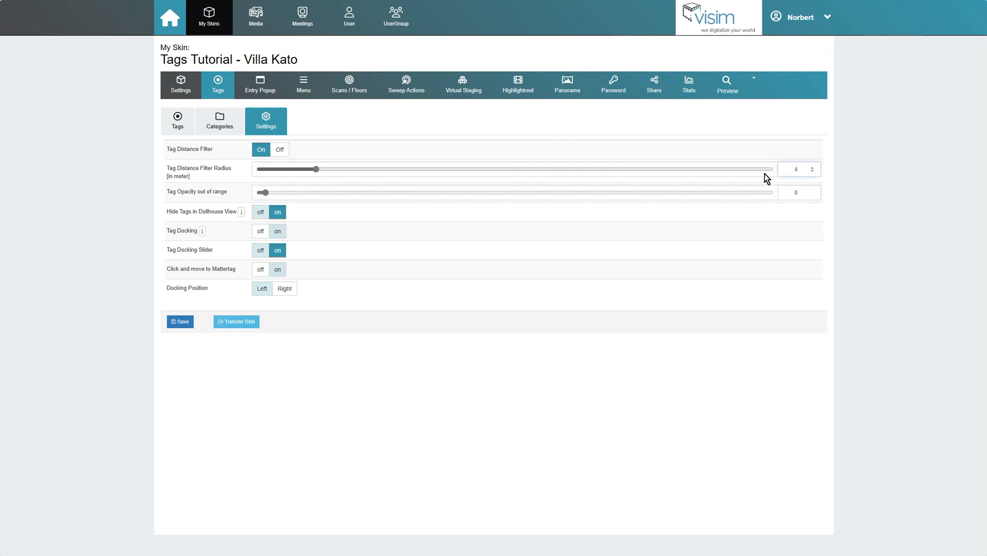
- Set Tag Opacity out of range to 50
{"action": "left_click_drag", "start_coordinate": [265, 192], "coordinate": [465, 201]}
{"action": "double_click", "coordinate": [796, 192]}
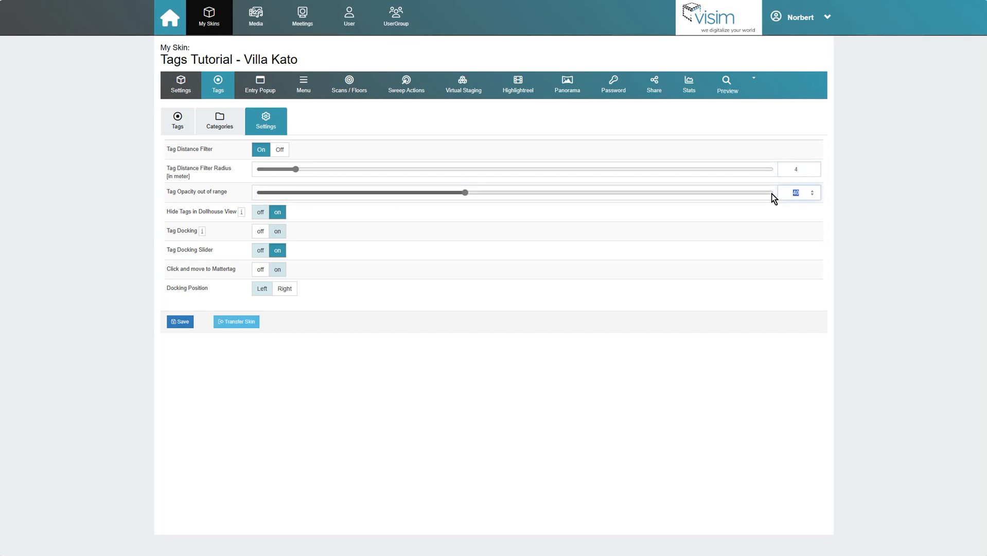
{"action": "key", "text": "Return"}
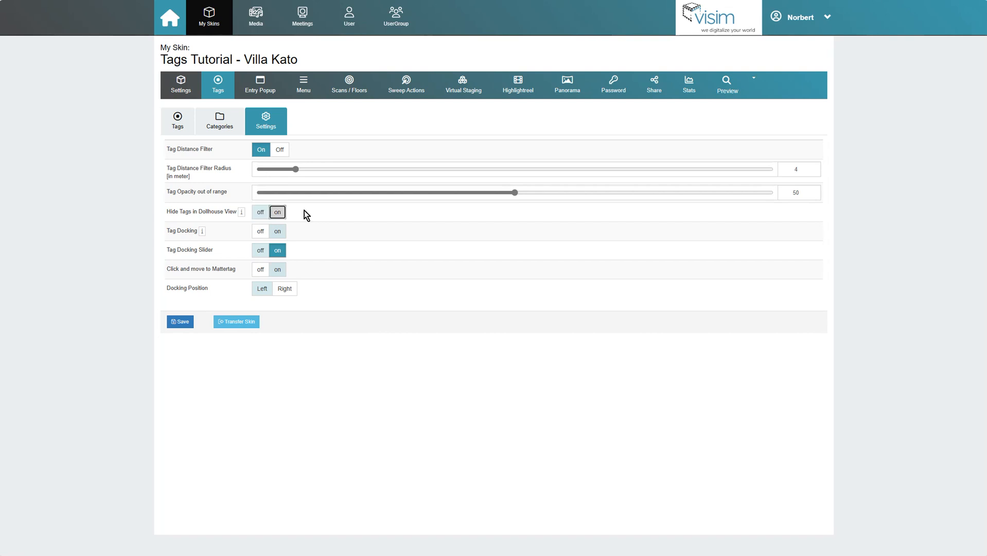
{"action": "mouse_move", "coordinate": [241, 216]}
- Turn Tag Docking off and enable Click and move to Mattertag
{"action": "left_click", "coordinate": [277, 231]}
{"action": "left_click", "coordinate": [260, 231]}
{"action": "mouse_move", "coordinate": [202, 234]}
{"action": "left_click", "coordinate": [284, 269]}
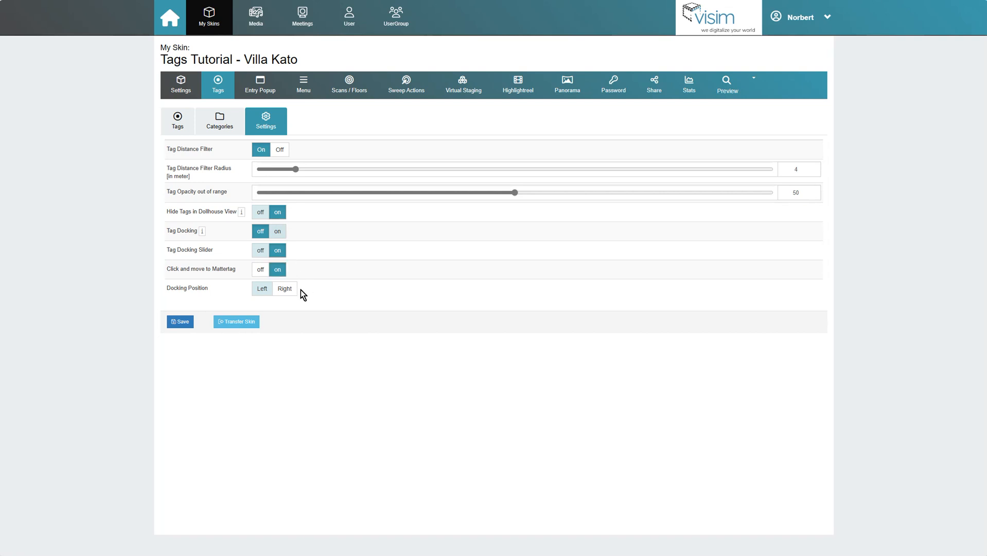
- Set Docking Position to Left, save the tag settings, and return to the tag list
{"action": "left_click", "coordinate": [268, 288]}
{"action": "left_click", "coordinate": [285, 288]}
{"action": "left_click", "coordinate": [287, 290]}
{"action": "left_click", "coordinate": [175, 322]}
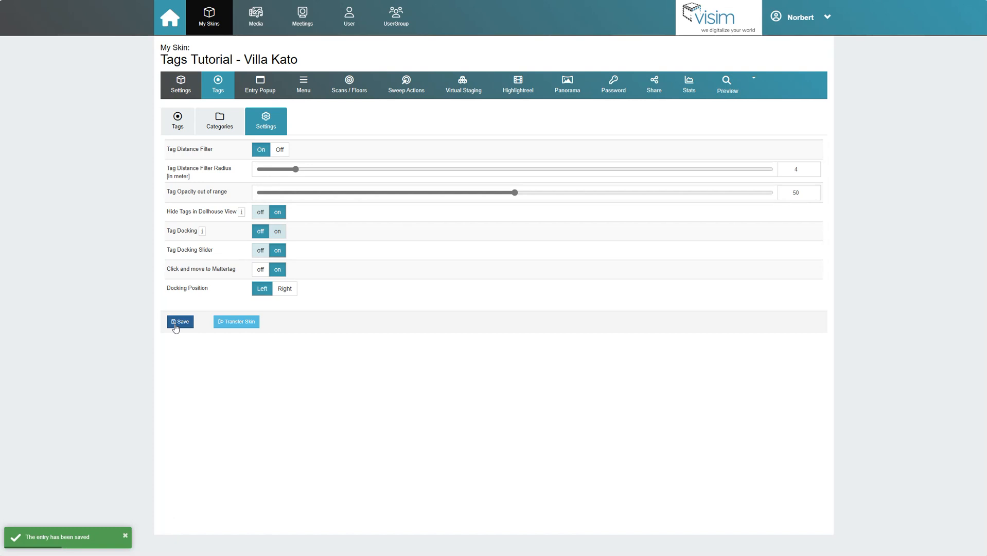
{"action": "left_click", "coordinate": [175, 123]}
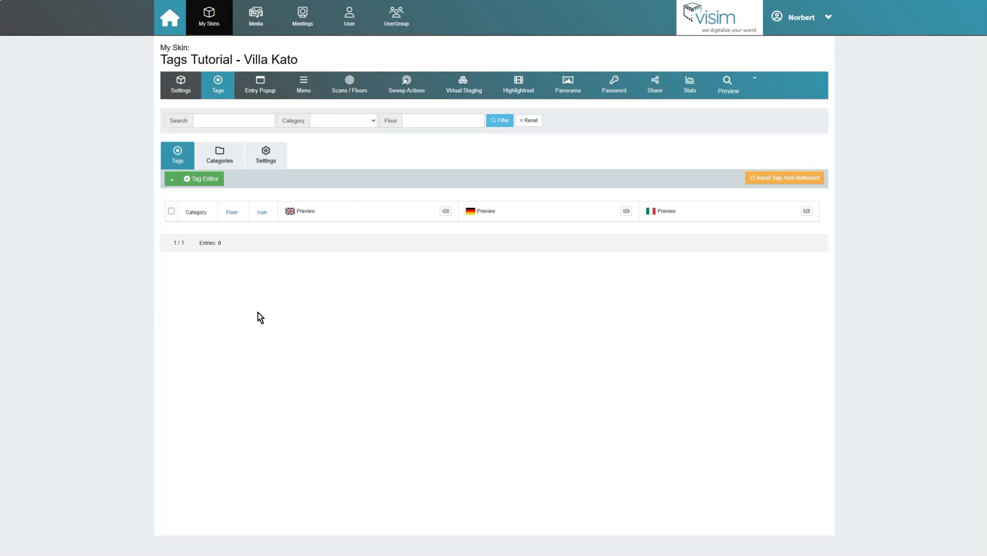
- In the Tag Editor, walk into the dining area and place a new tag above the table
{"action": "left_click", "coordinate": [208, 180]}
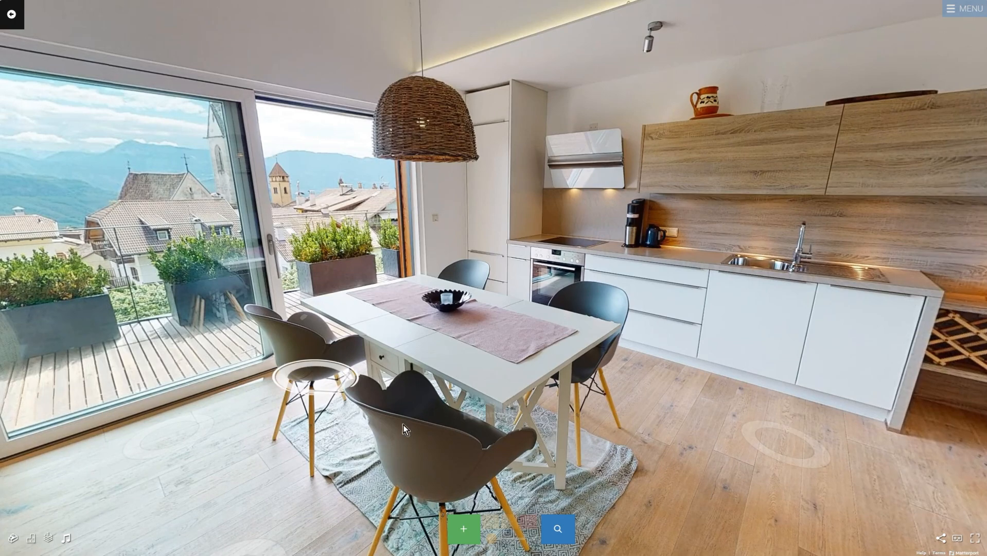
{"action": "left_click", "coordinate": [175, 436]}
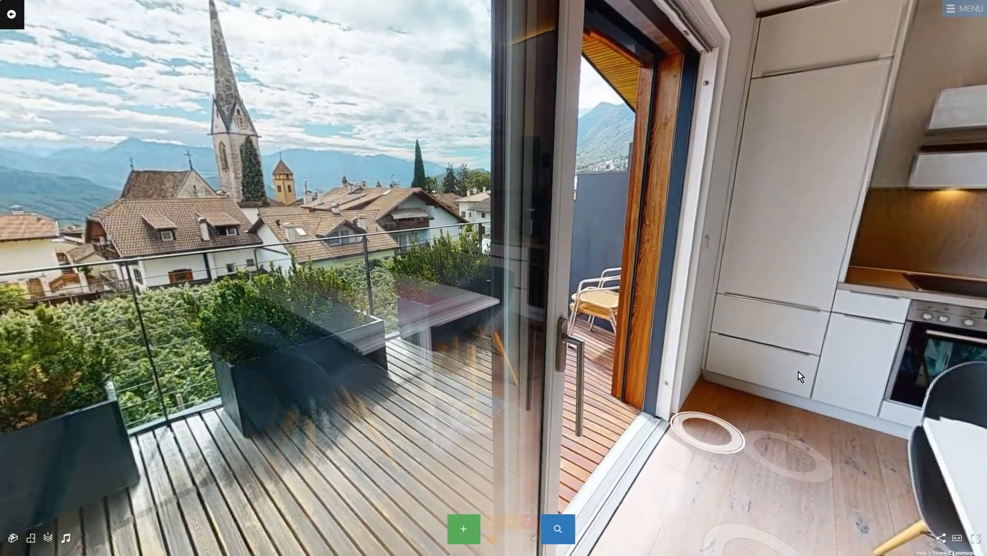
{"action": "left_click", "coordinate": [798, 371]}
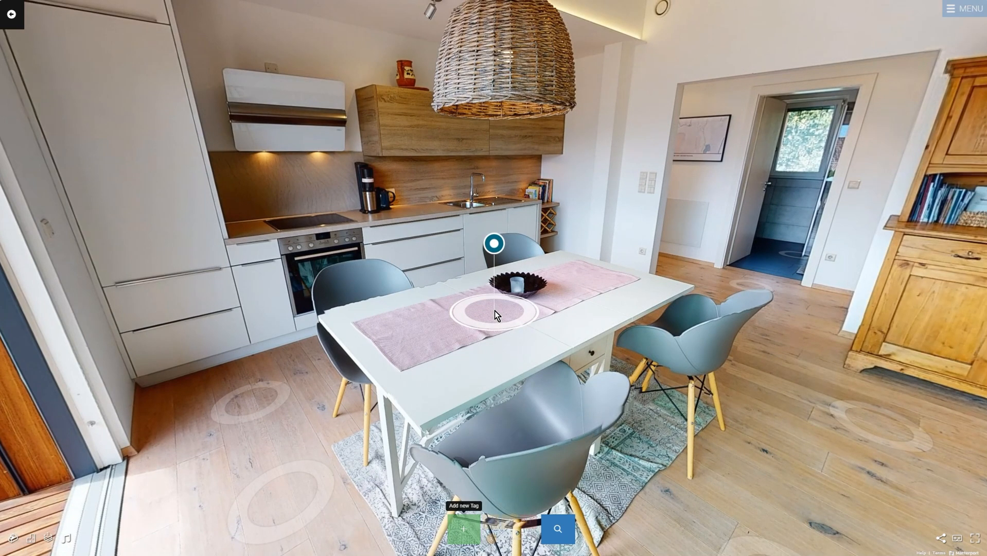
{"action": "left_click", "coordinate": [494, 310]}
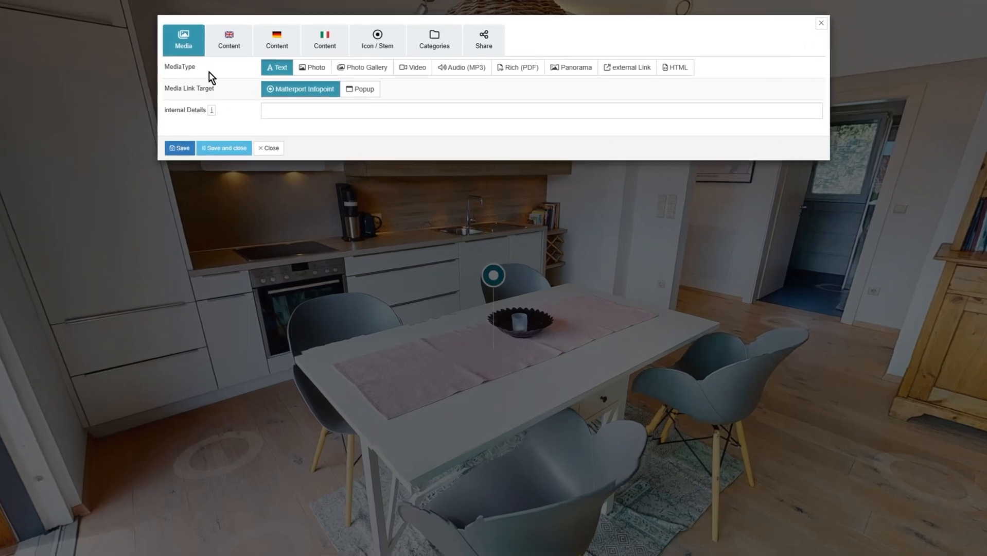
{"action": "left_click_drag", "start_coordinate": [241, 61], "coordinate": [213, 60]}
{"action": "left_click_drag", "start_coordinate": [142, 75], "coordinate": [193, 79]}
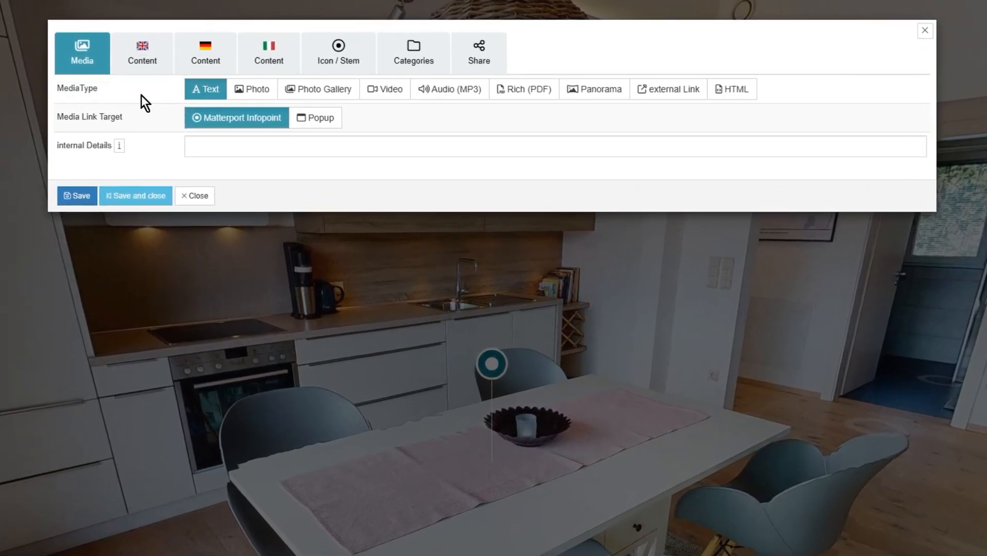
{"action": "left_click", "coordinate": [259, 96]}
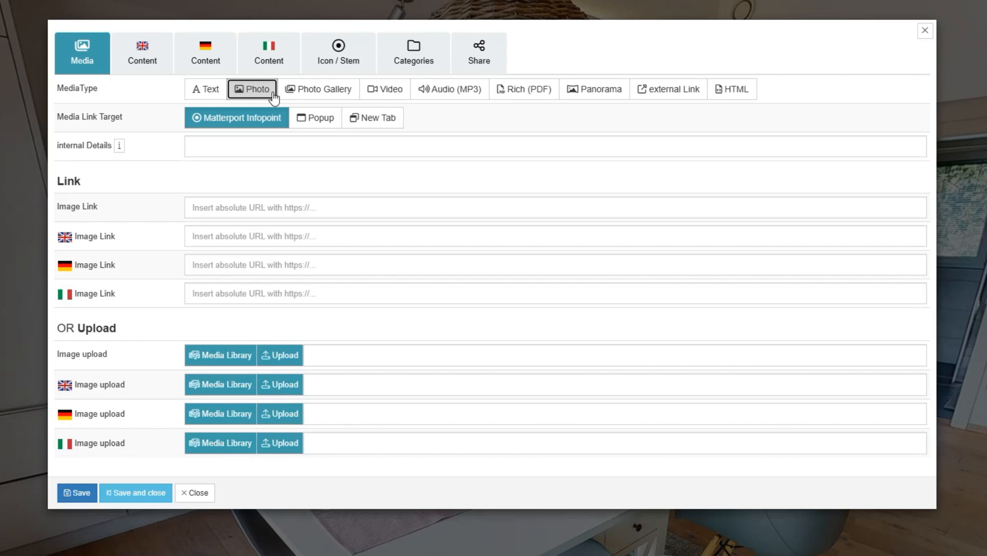
{"action": "left_click", "coordinate": [319, 92]}
{"action": "left_click", "coordinate": [384, 92]}
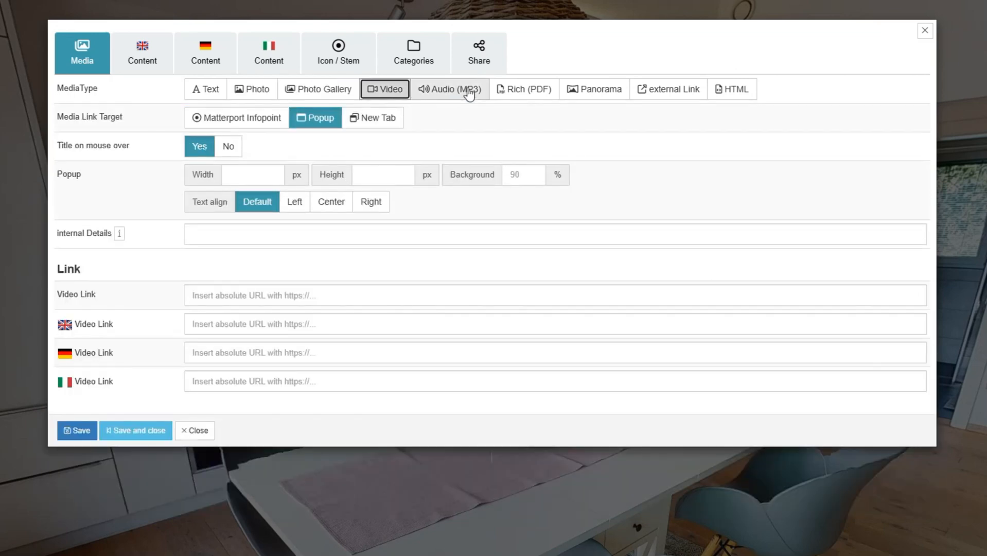
{"action": "left_click", "coordinate": [469, 93]}
{"action": "left_click", "coordinate": [541, 94]}
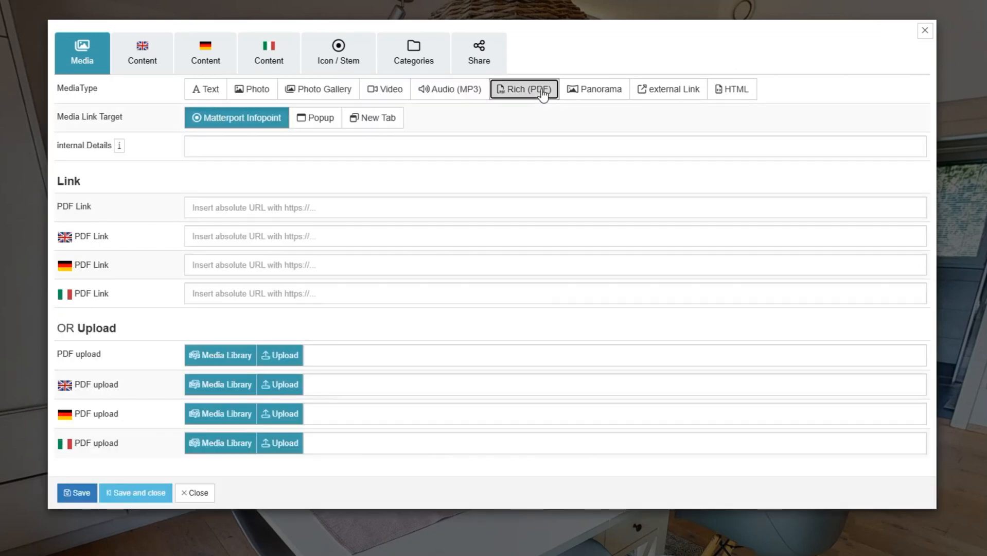
{"action": "left_click", "coordinate": [608, 91]}
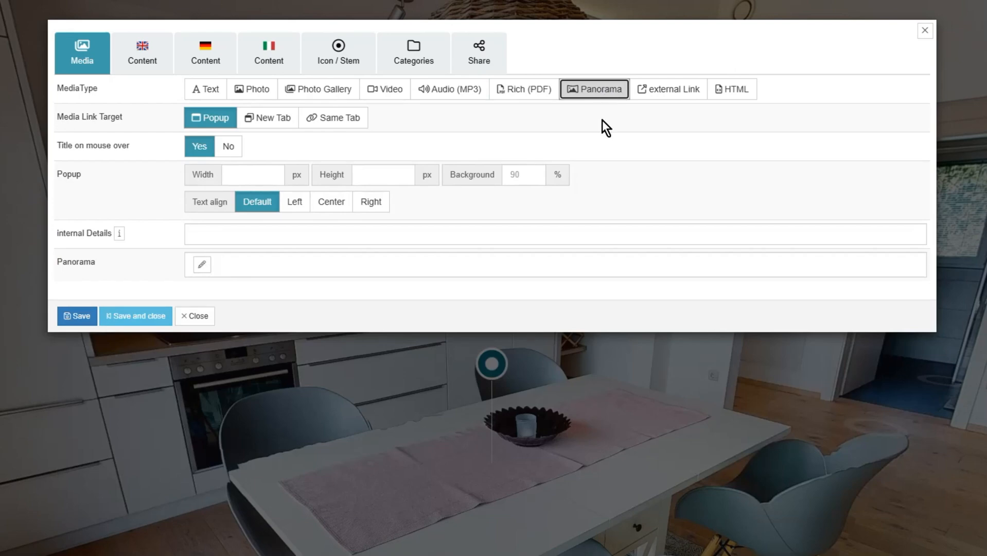
{"action": "left_click", "coordinate": [199, 94]}
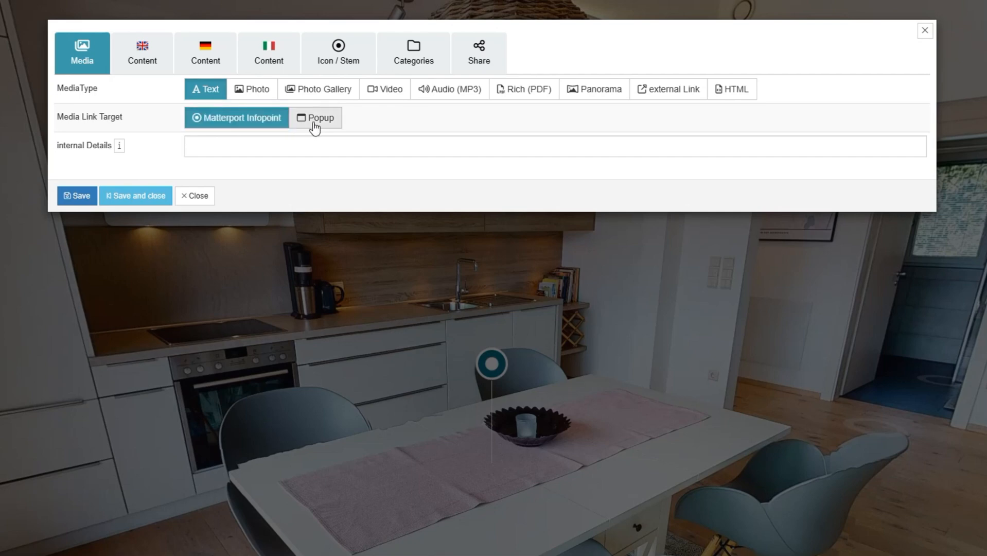
{"action": "left_click", "coordinate": [277, 123]}
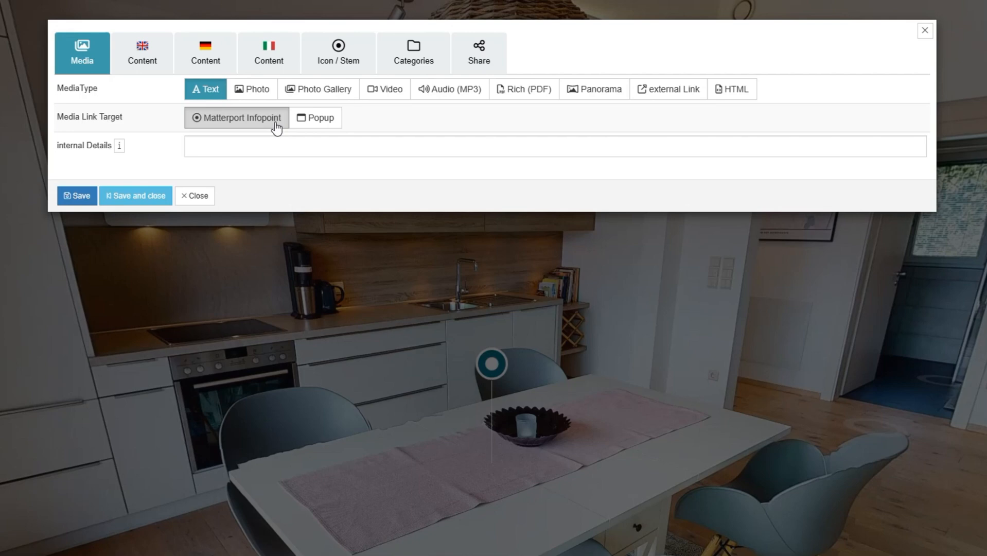
- Set the tag's Media Link Target to a 500 × 600 px Popup
{"action": "left_click", "coordinate": [276, 122]}
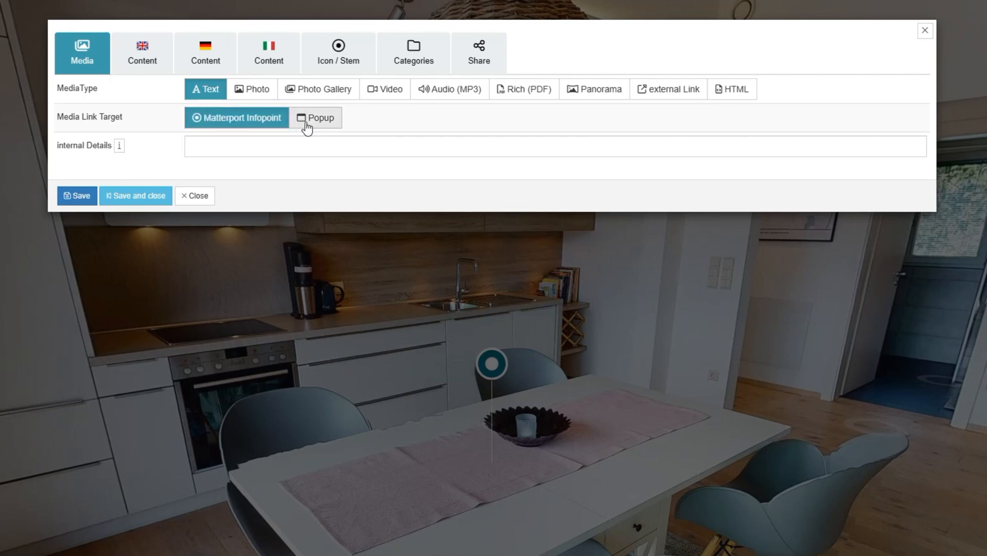
{"action": "left_click", "coordinate": [307, 119]}
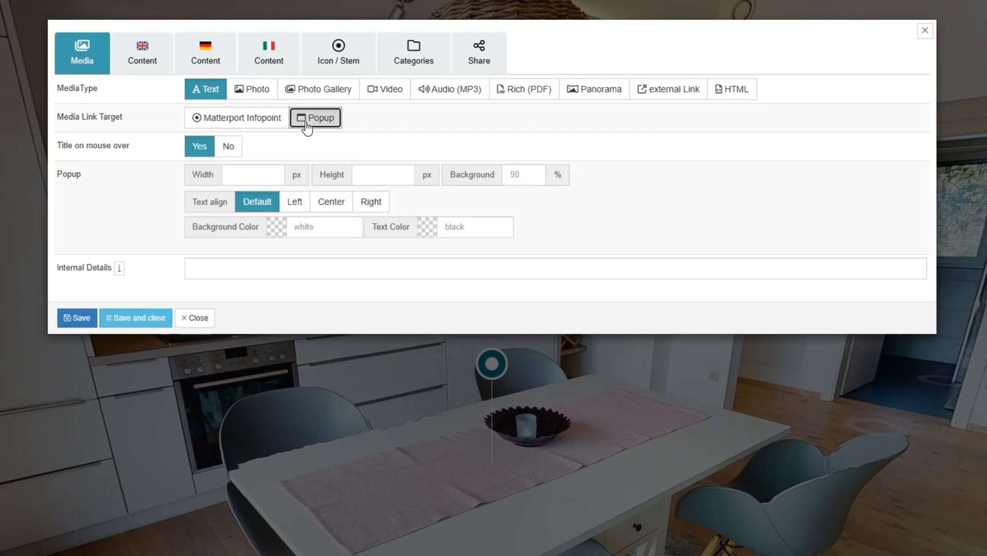
{"action": "left_click", "coordinate": [265, 175]}
{"action": "type", "text": "5"}
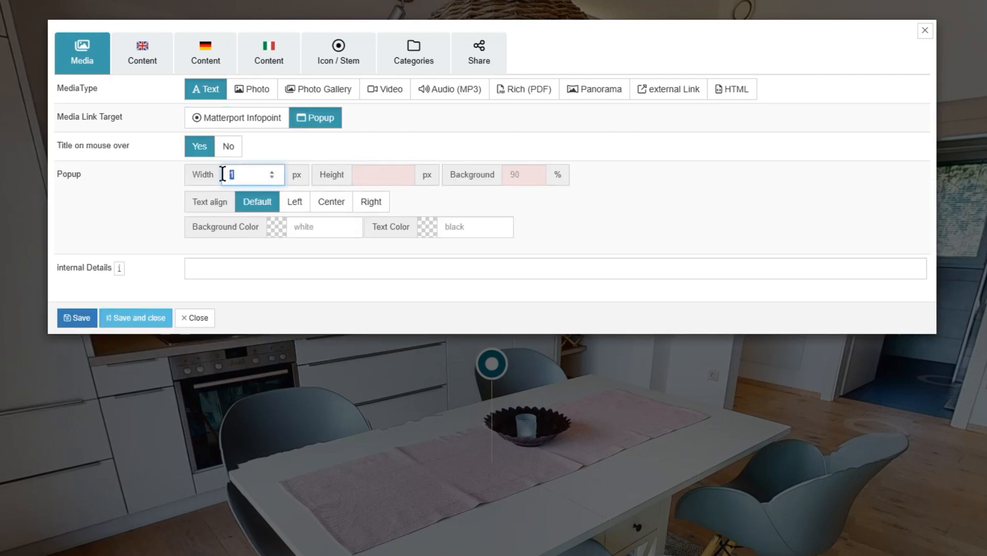
{"action": "type", "text": "00"}
{"action": "left_click", "coordinate": [361, 173]}
{"action": "type", "text": "600"}
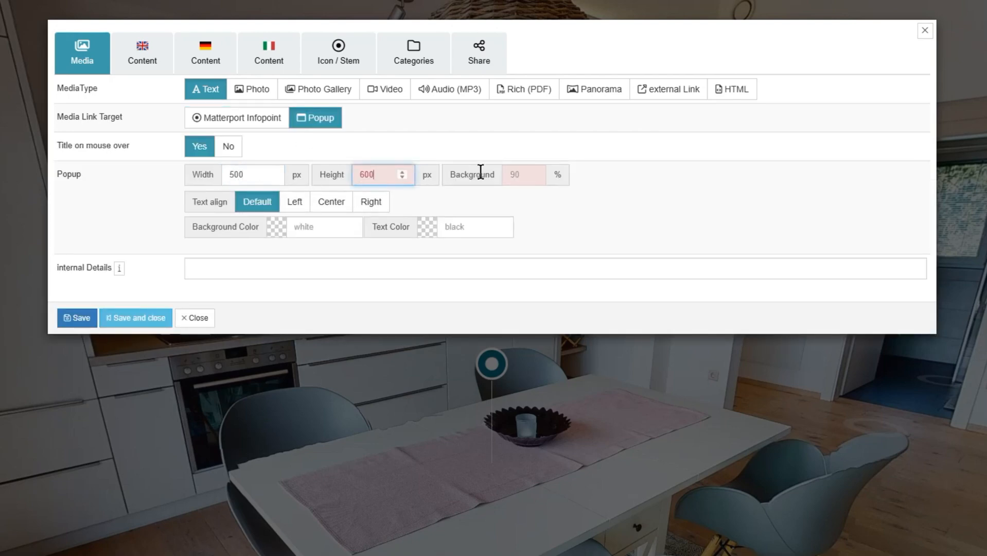
- Give the popup 75 background opacity and centred text, then show the English content fields
{"action": "left_click", "coordinate": [520, 178]}
{"action": "type", "text": "75"}
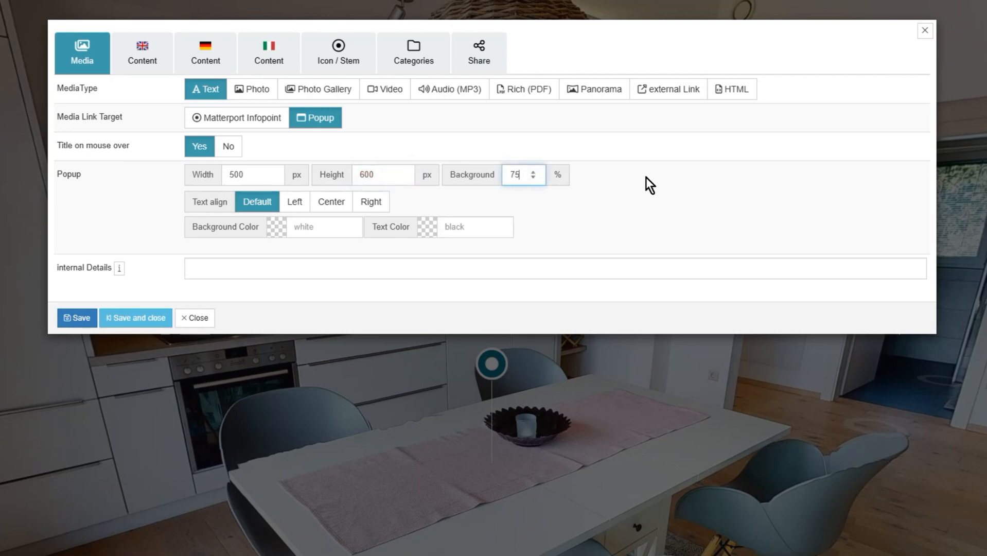
{"action": "left_click", "coordinate": [331, 202]}
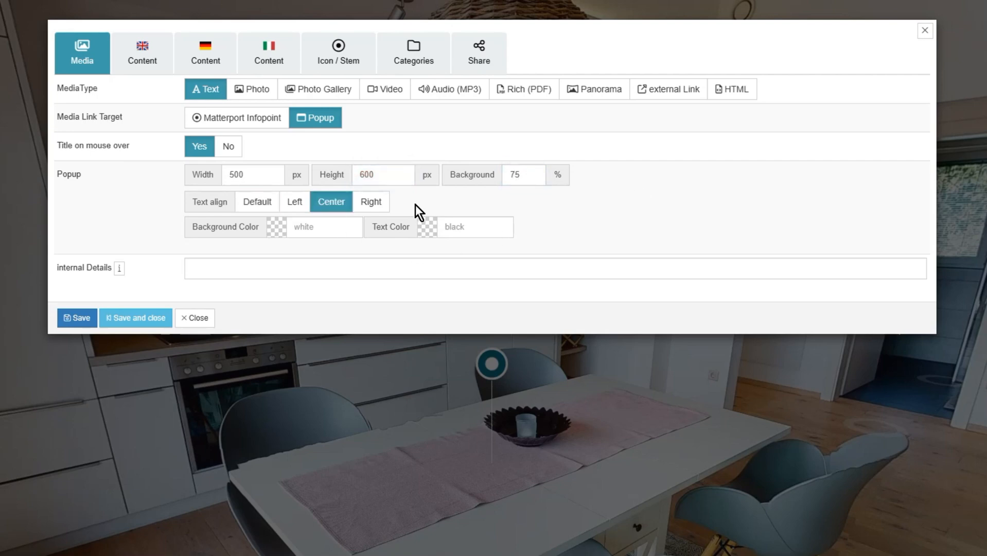
{"action": "left_click", "coordinate": [331, 226]}
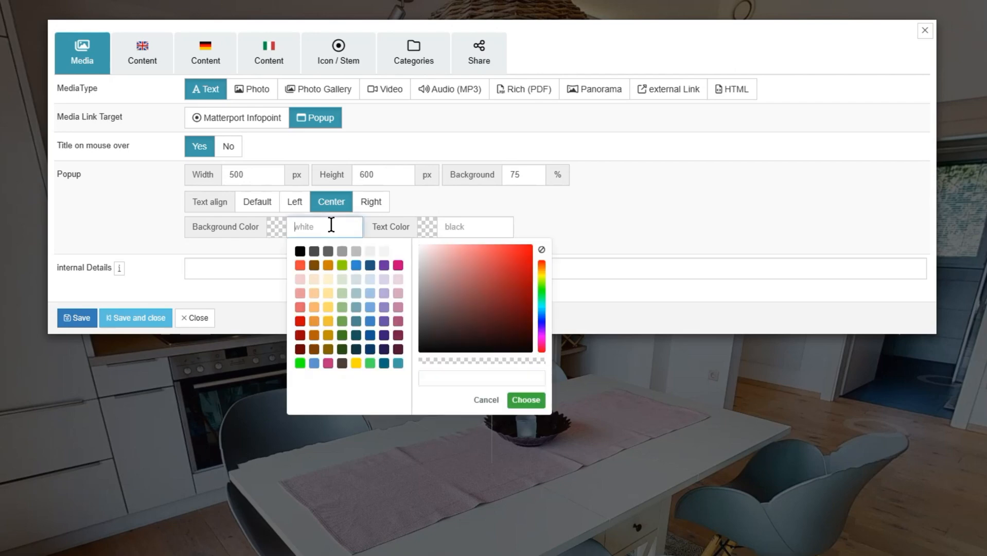
{"action": "left_click", "coordinate": [469, 226]}
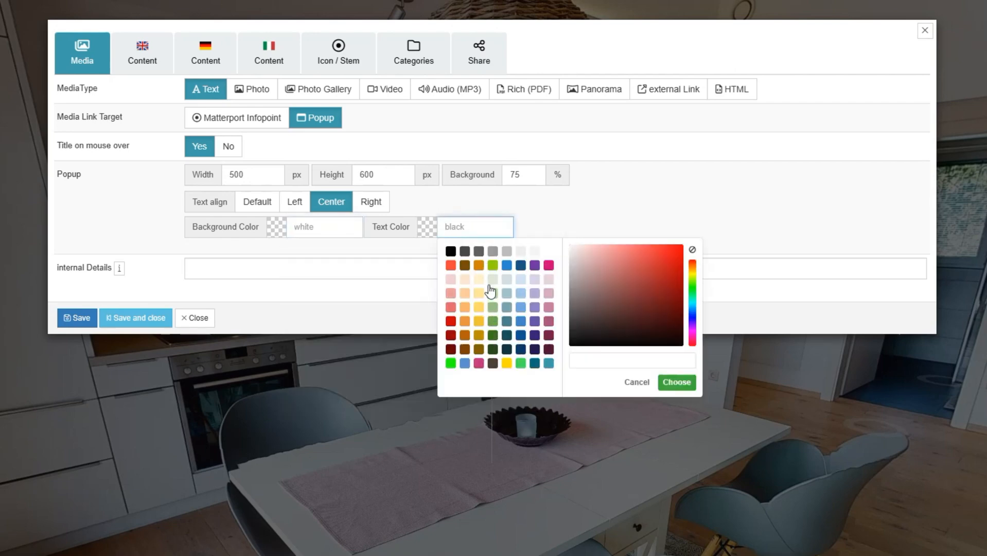
{"action": "left_click", "coordinate": [542, 217]}
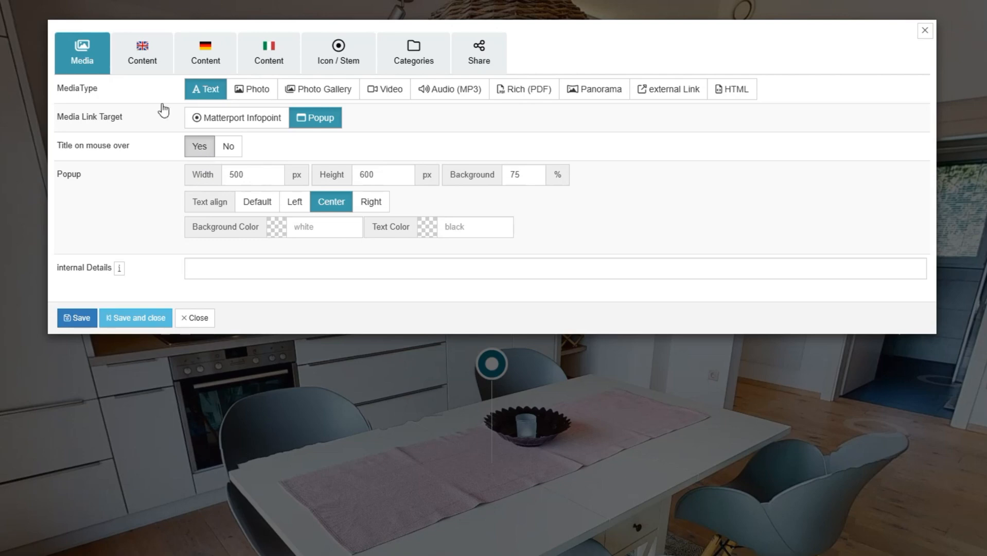
{"action": "left_click", "coordinate": [138, 61]}
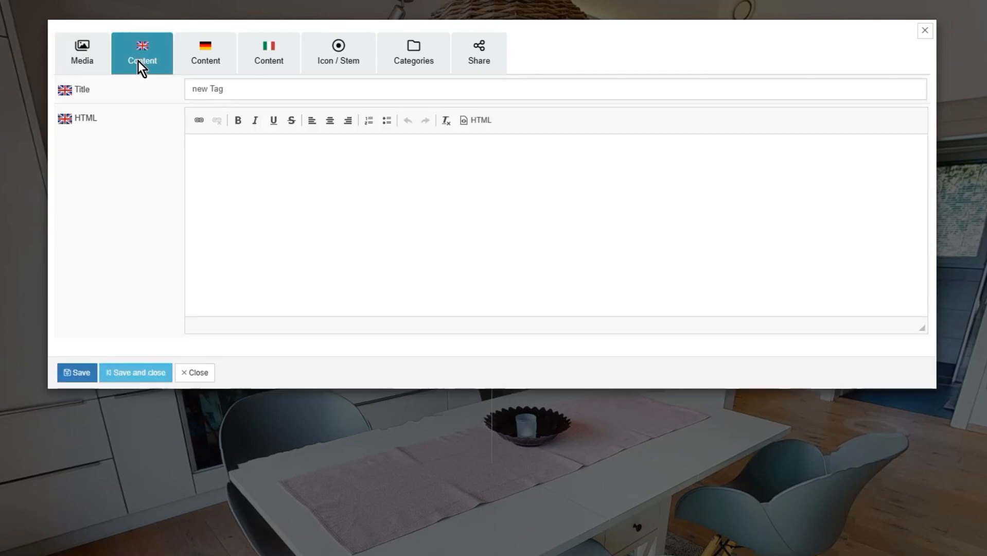
- Type test text 'vxvxcvxvxvx' in the Italian editor and toggle the HTML source view
{"action": "left_click", "coordinate": [202, 62]}
{"action": "left_click", "coordinate": [280, 66]}
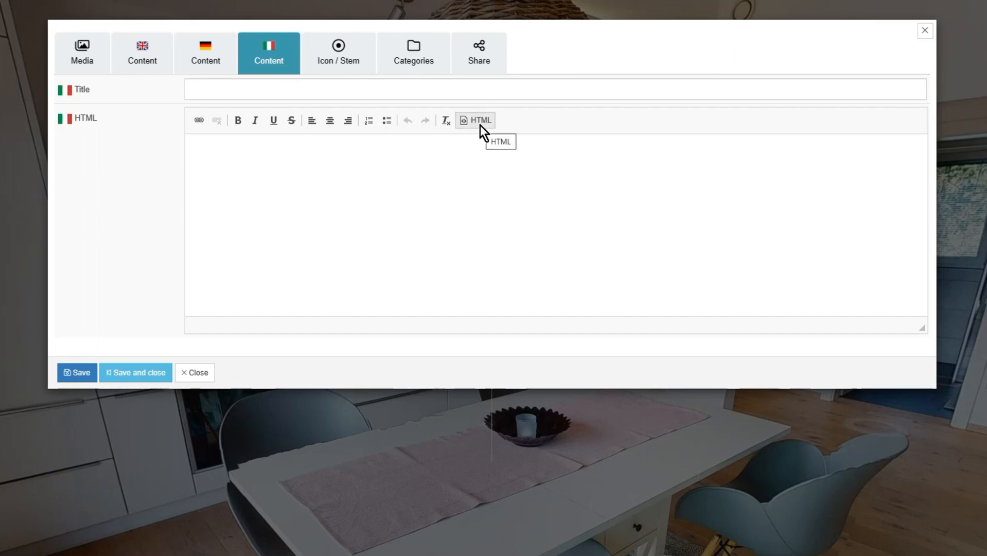
{"action": "left_click", "coordinate": [474, 161]}
{"action": "type", "text": "vxvxcvxvxvxv"}
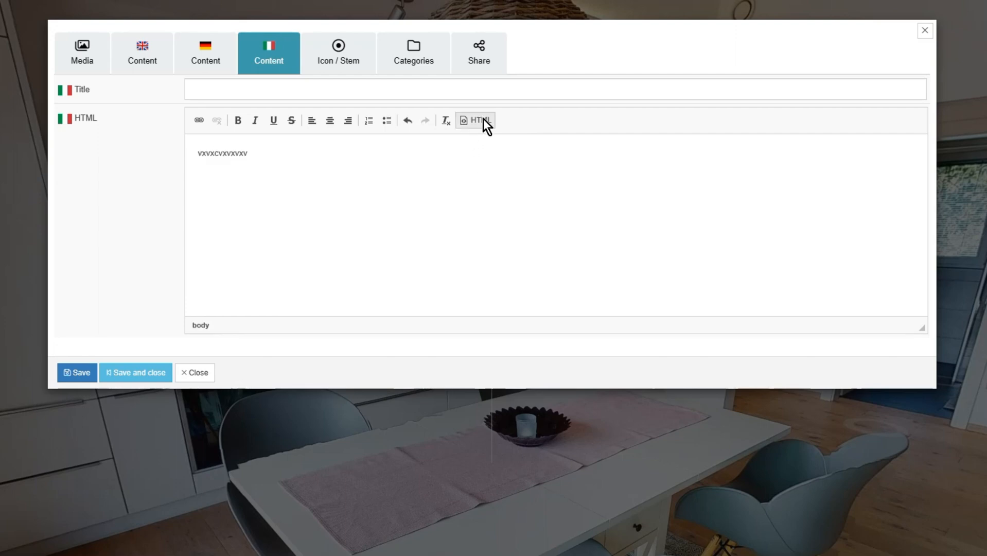
{"action": "left_click", "coordinate": [483, 119]}
{"action": "left_click", "coordinate": [484, 119]}
- Bold the test text, check its markup, then delete it all and return to Media
{"action": "double_click", "coordinate": [203, 139]}
{"action": "left_click", "coordinate": [237, 120]}
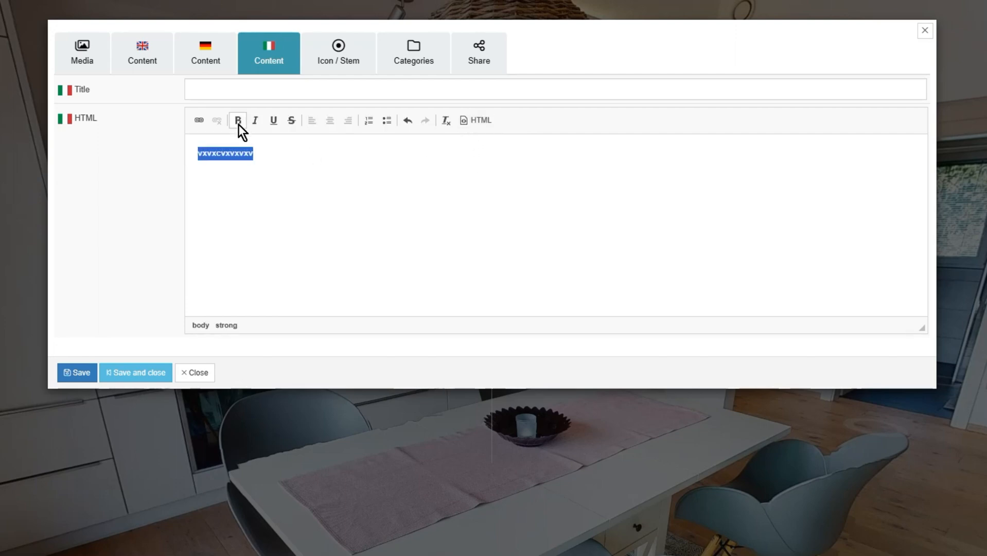
{"action": "left_click", "coordinate": [474, 120]}
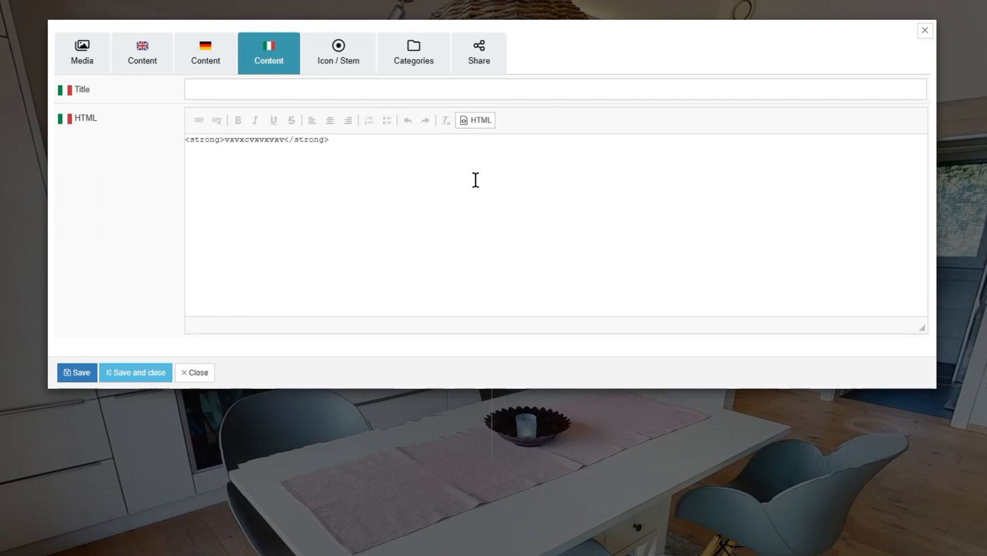
{"action": "key", "text": "ctrl+a"}
{"action": "key", "text": "Delete"}
{"action": "left_click", "coordinate": [98, 55]}
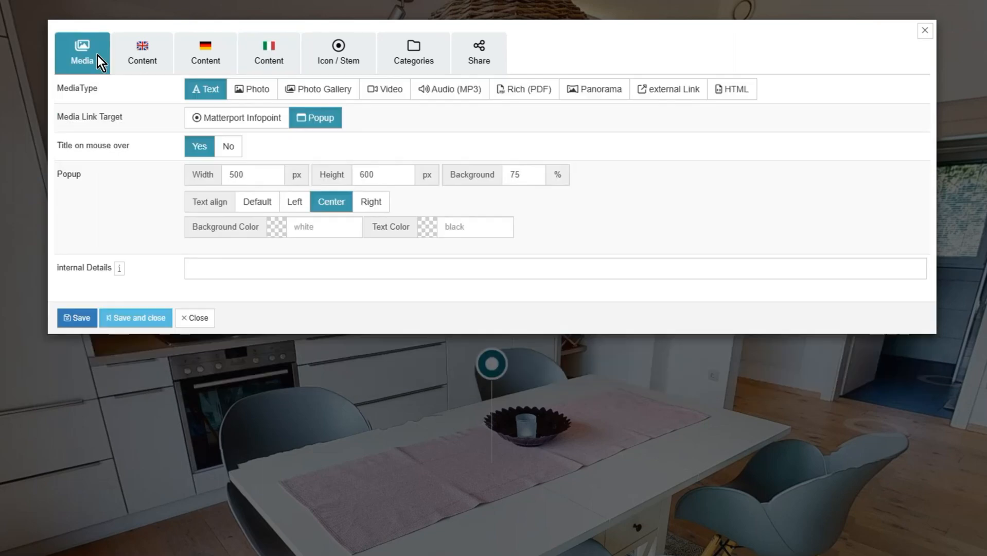
- Make the tag a Matterport Infopoint titled 'Kitchen Table', 'Küchentisch' and 'Tavolo de cucina'
{"action": "left_click", "coordinate": [257, 119]}
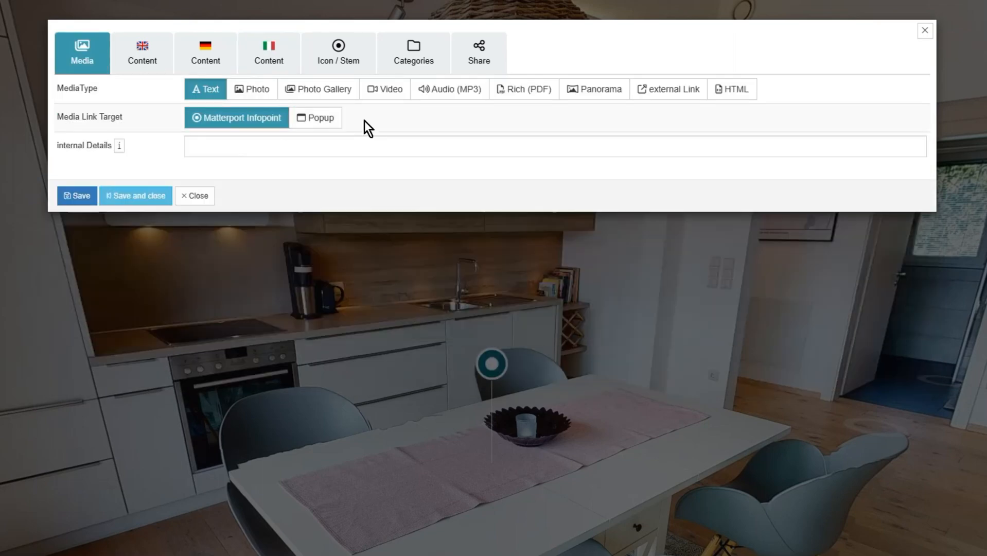
{"action": "left_click", "coordinate": [126, 71]}
{"action": "left_click", "coordinate": [256, 88]}
{"action": "type", "text": "Kitchen Table"}
{"action": "left_click", "coordinate": [205, 57]}
{"action": "left_click", "coordinate": [227, 88]}
{"action": "type", "text": "Küchentisch"}
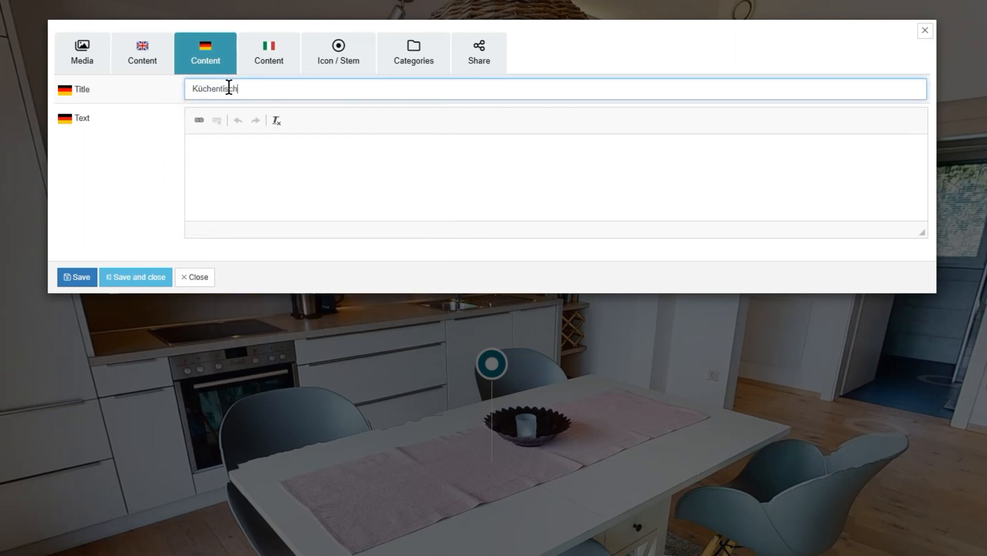
{"action": "left_click", "coordinate": [257, 67]}
{"action": "left_click", "coordinate": [255, 88]}
{"action": "type", "text": "Tavolo de cucina"}
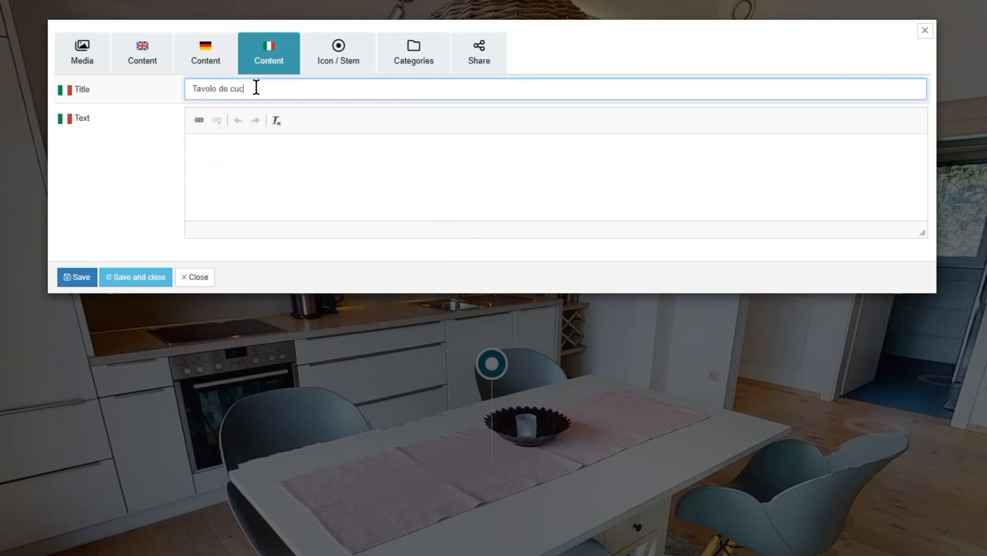
{"action": "left_click", "coordinate": [130, 62]}
{"action": "left_click", "coordinate": [302, 166]}
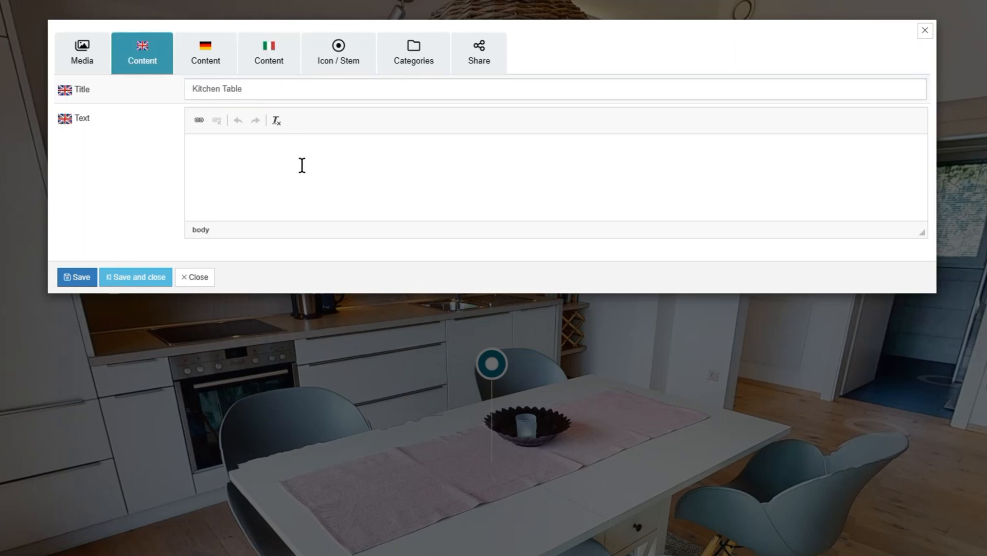
{"action": "type", "text": "This is a link"}
{"action": "left_click_drag", "start_coordinate": [252, 153], "coordinate": [231, 153]}
{"action": "left_click", "coordinate": [199, 120]}
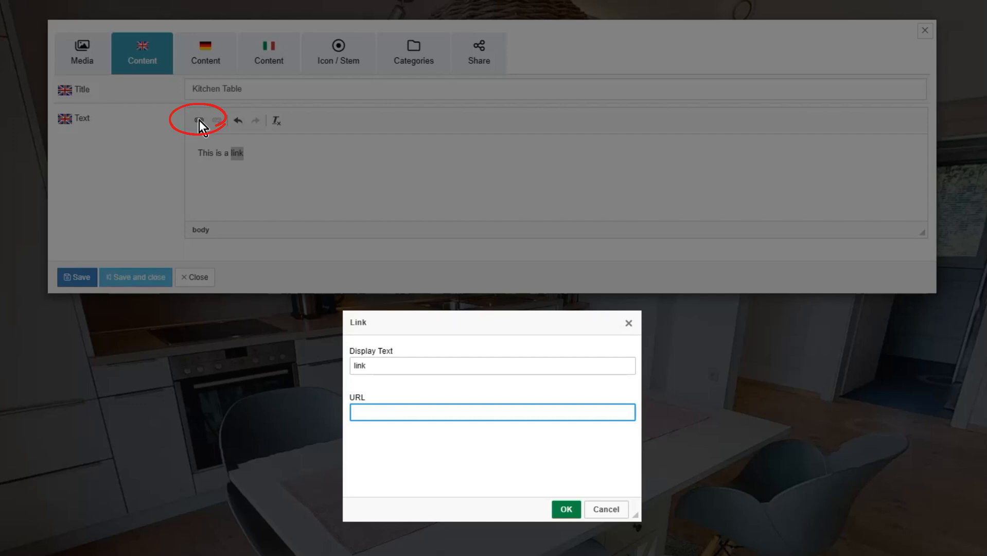
{"action": "type", "text": "www.google.com"}
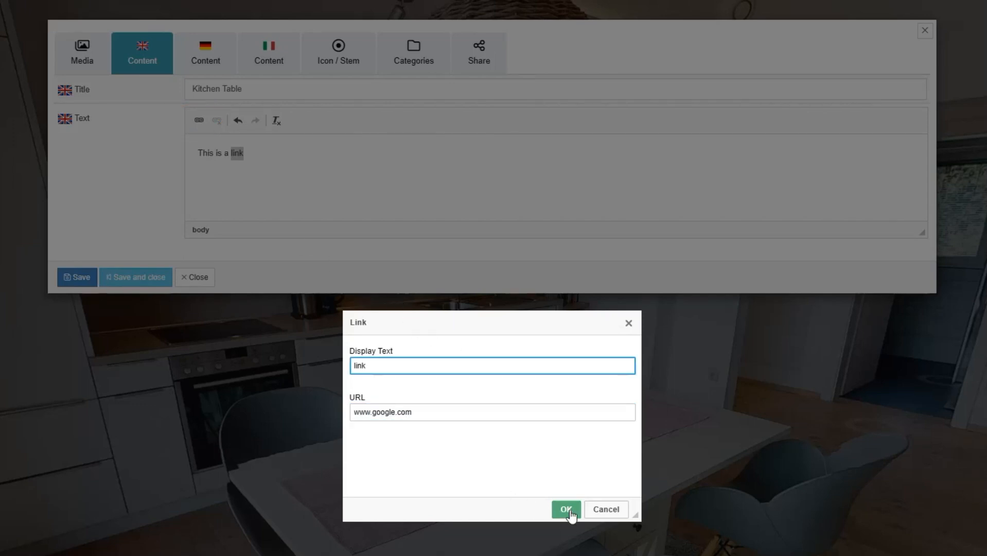
{"action": "left_click", "coordinate": [566, 509]}
{"action": "left_click", "coordinate": [351, 203]}
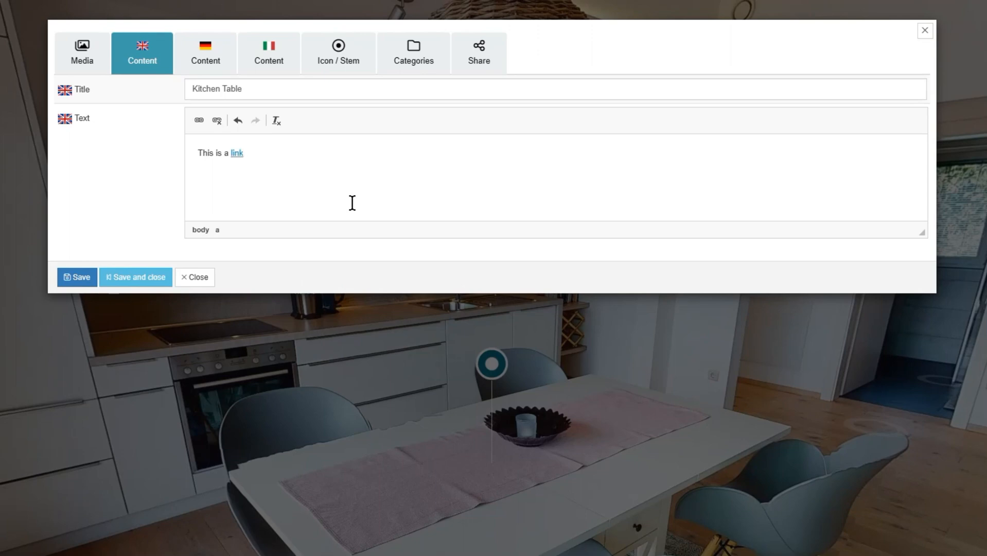
{"action": "left_click", "coordinate": [75, 283]}
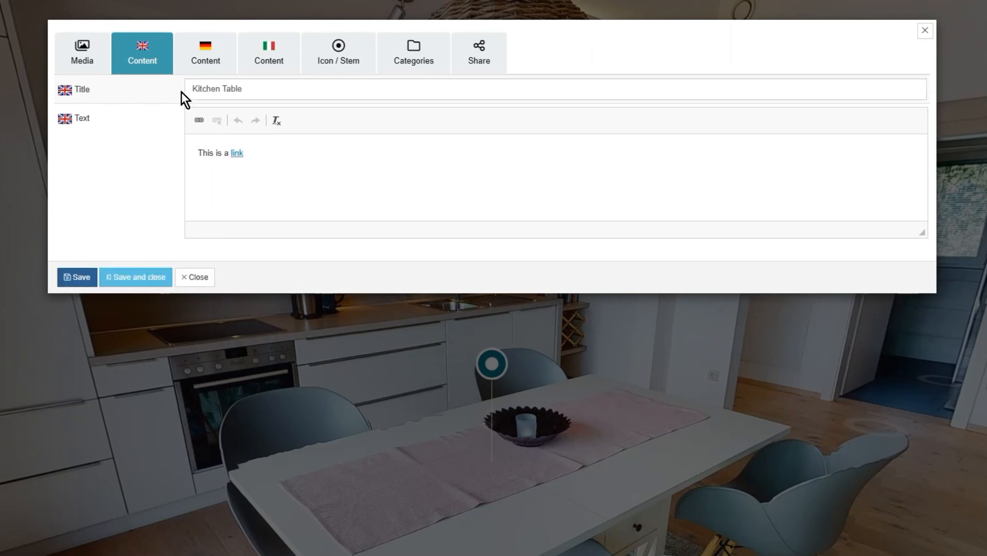
- On Icon / Stem, search the icon list for 'table' and pick table-picnic
{"action": "left_click", "coordinate": [351, 65]}
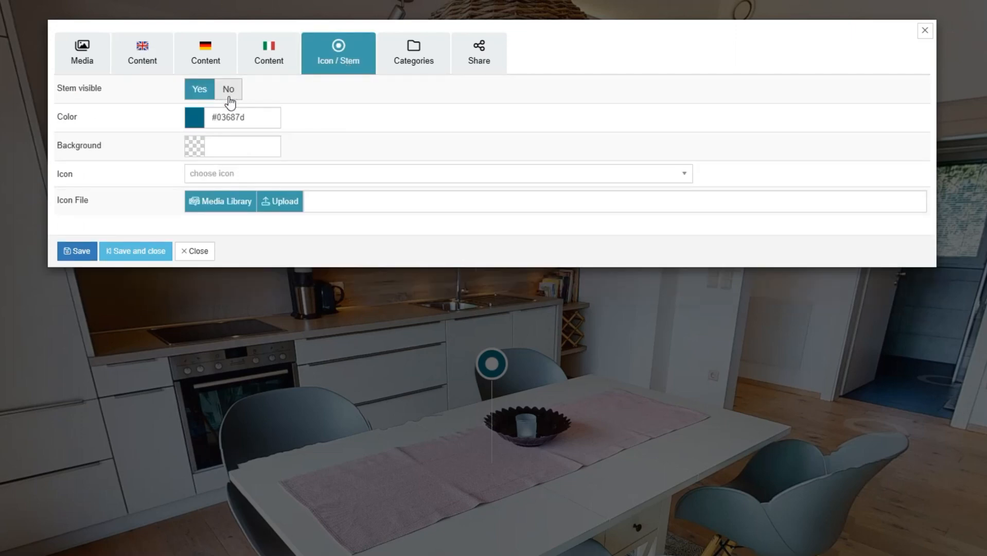
{"action": "left_click", "coordinate": [256, 118]}
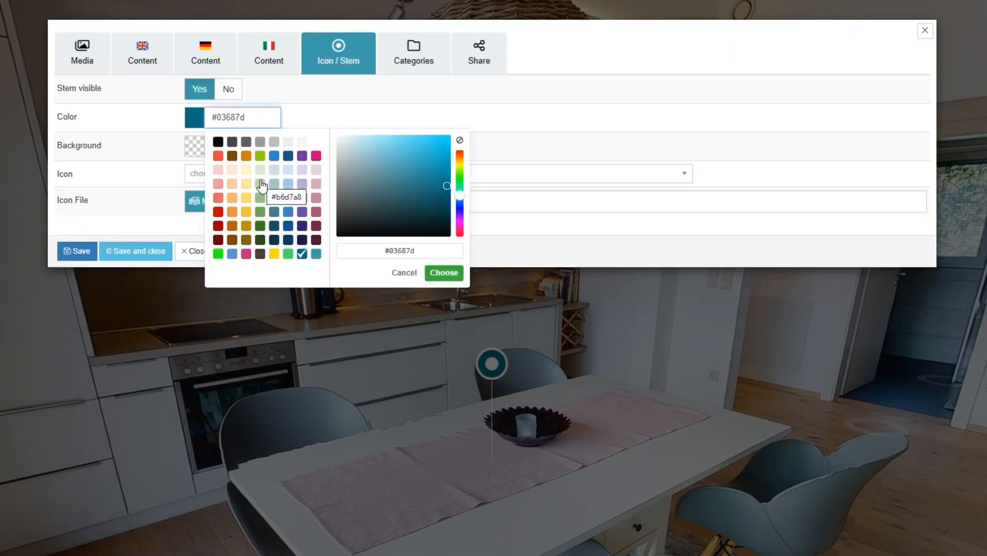
{"action": "left_click", "coordinate": [539, 143]}
{"action": "left_click", "coordinate": [414, 176]}
{"action": "scroll", "coordinate": [446, 280], "scroll_direction": "down", "scroll_amount": 3}
{"action": "scroll", "coordinate": [445, 280], "scroll_direction": "down", "scroll_amount": 10}
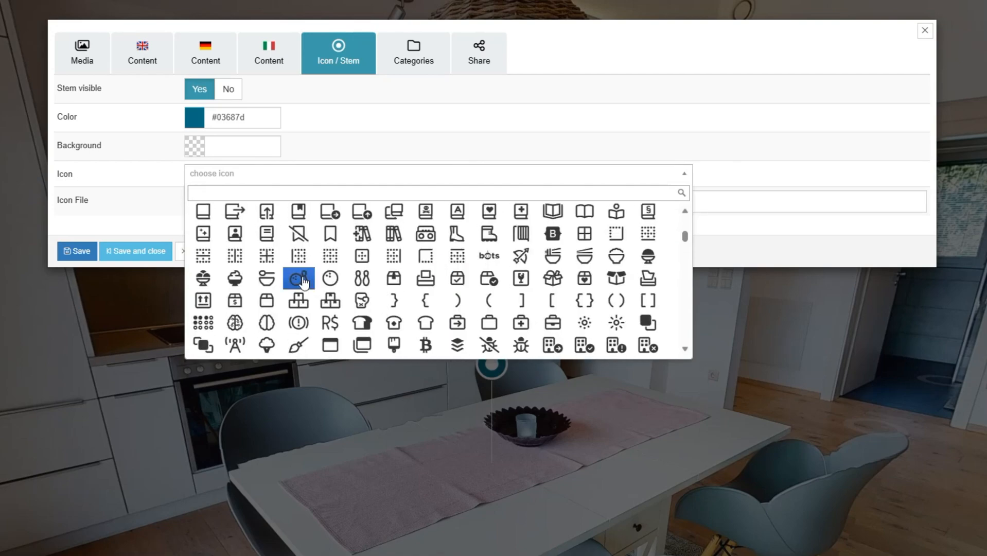
{"action": "left_click", "coordinate": [296, 192]}
{"action": "type", "text": "table"}
{"action": "left_click", "coordinate": [264, 242]}
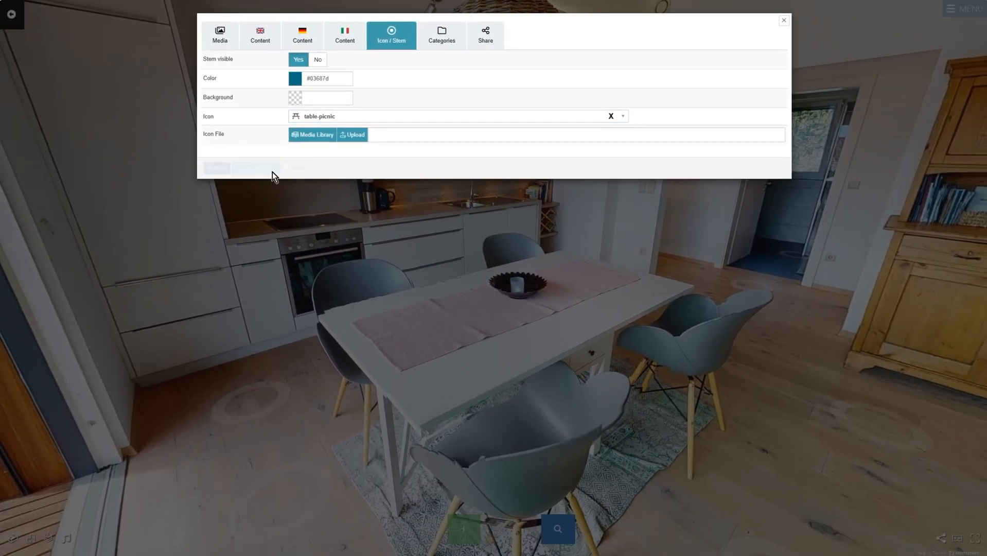
- Save and close the tag, then move it onto the kitchen table in the tour
{"action": "left_click", "coordinate": [256, 183]}
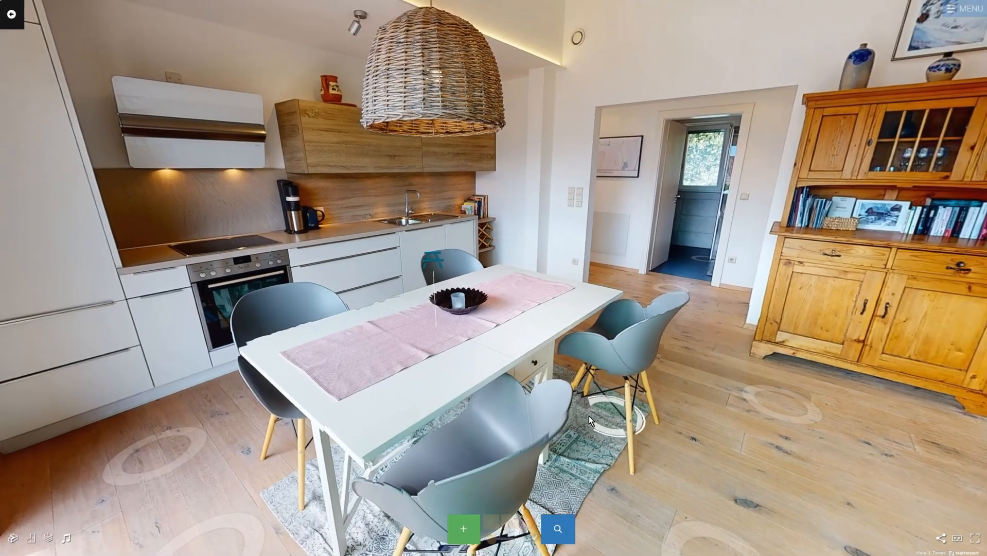
{"action": "left_click_drag", "start_coordinate": [588, 416], "coordinate": [662, 387]}
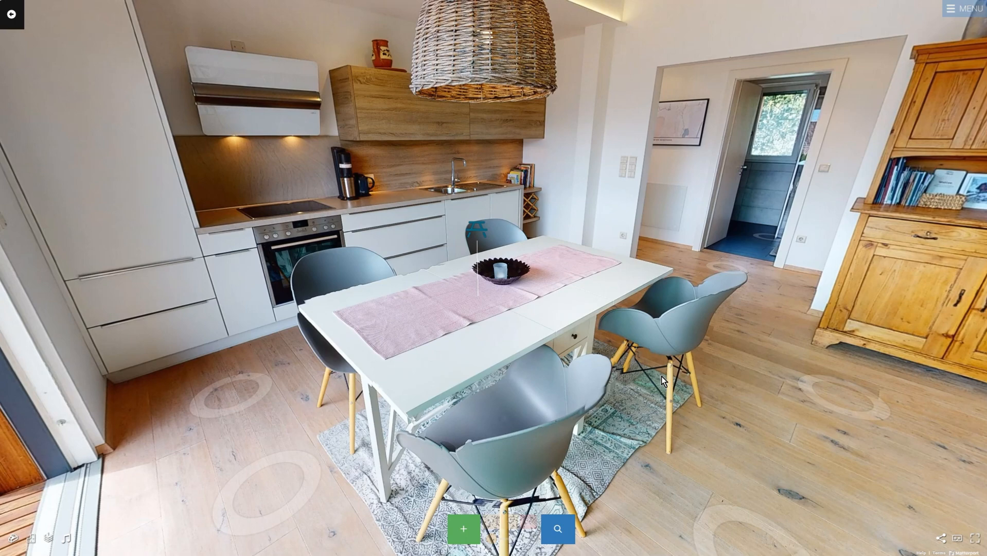
{"action": "left_click", "coordinate": [483, 229]}
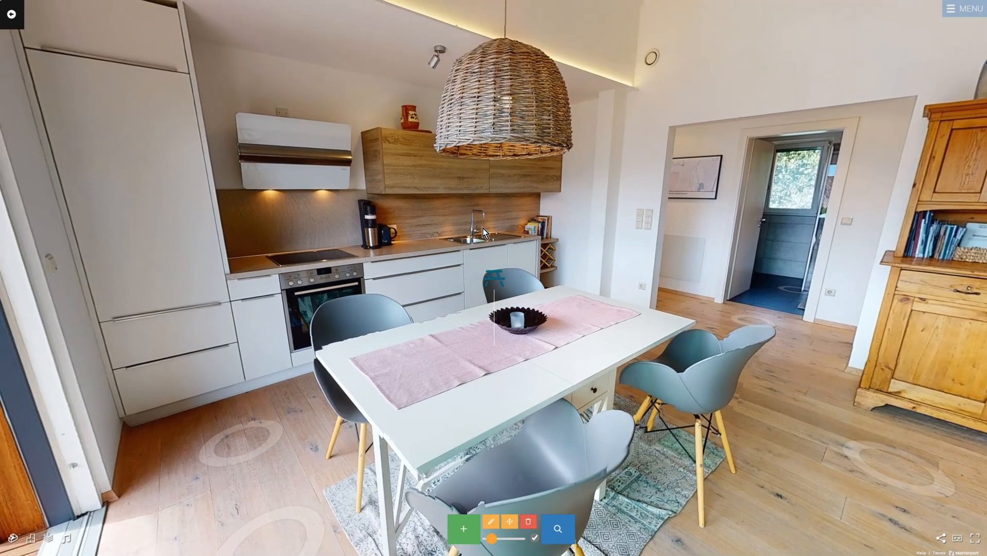
{"action": "mouse_move", "coordinate": [493, 542]}
{"action": "left_mouse_down"}
{"action": "mouse_move", "coordinate": [503, 539]}
{"action": "mouse_move", "coordinate": [494, 540]}
{"action": "left_mouse_up"}
{"action": "left_click", "coordinate": [514, 522]}
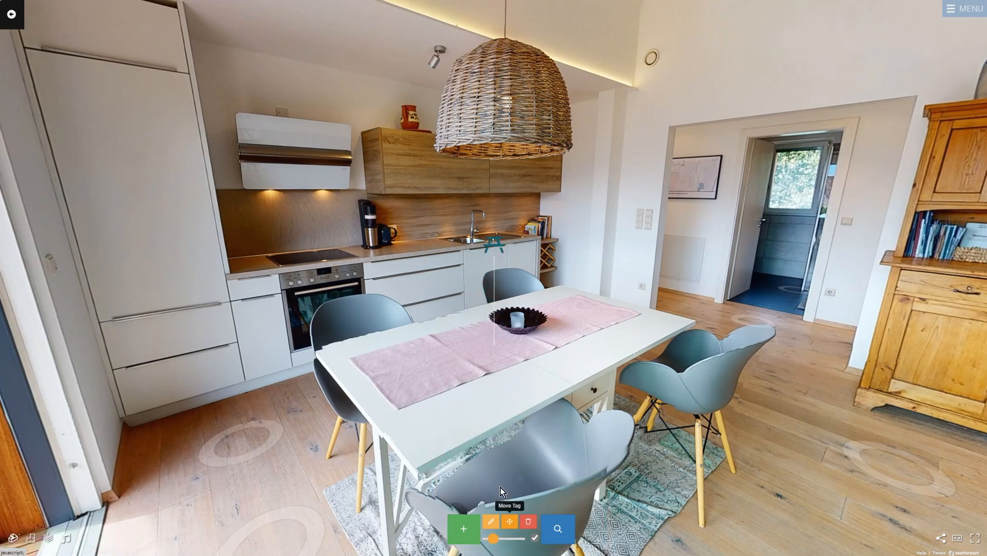
{"action": "left_click", "coordinate": [427, 377]}
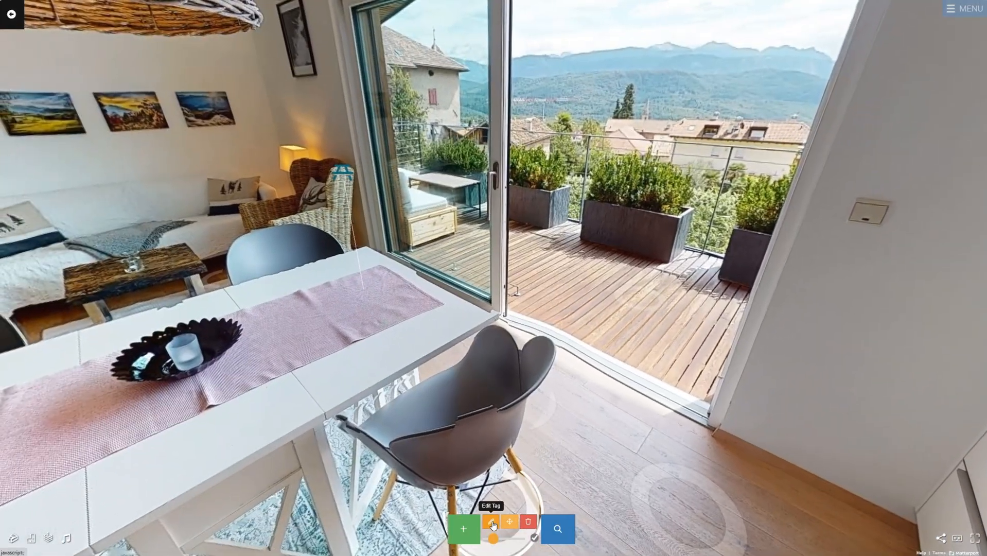
- Reopen the picnic-table tag's editor and save and close it again
{"action": "left_click", "coordinate": [492, 525]}
{"action": "left_click", "coordinate": [324, 97]}
{"action": "left_click", "coordinate": [377, 116]}
{"action": "left_click", "coordinate": [256, 168]}
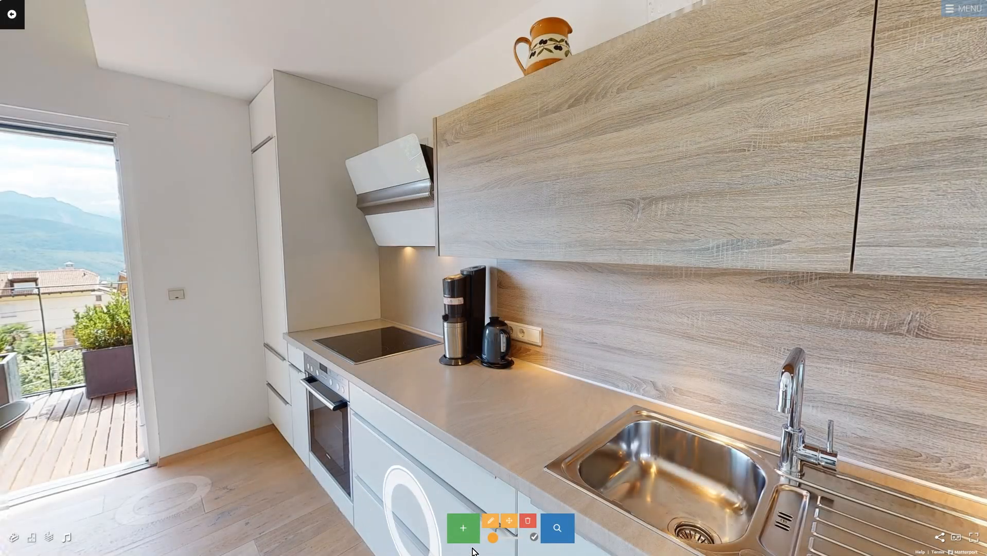
- Place a tag on the kitchen counter and set its media type to Photo
{"action": "left_click", "coordinate": [463, 528]}
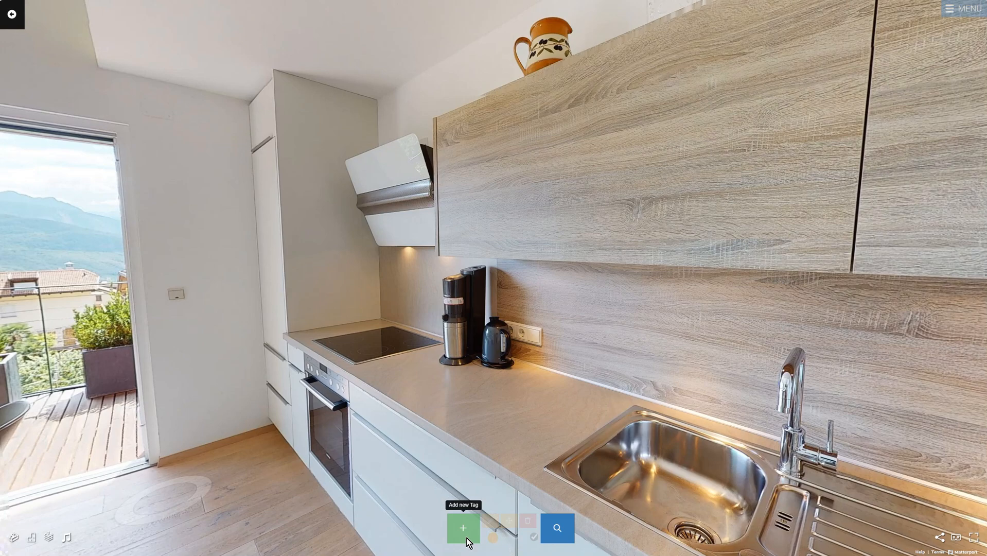
{"action": "left_click", "coordinate": [457, 398]}
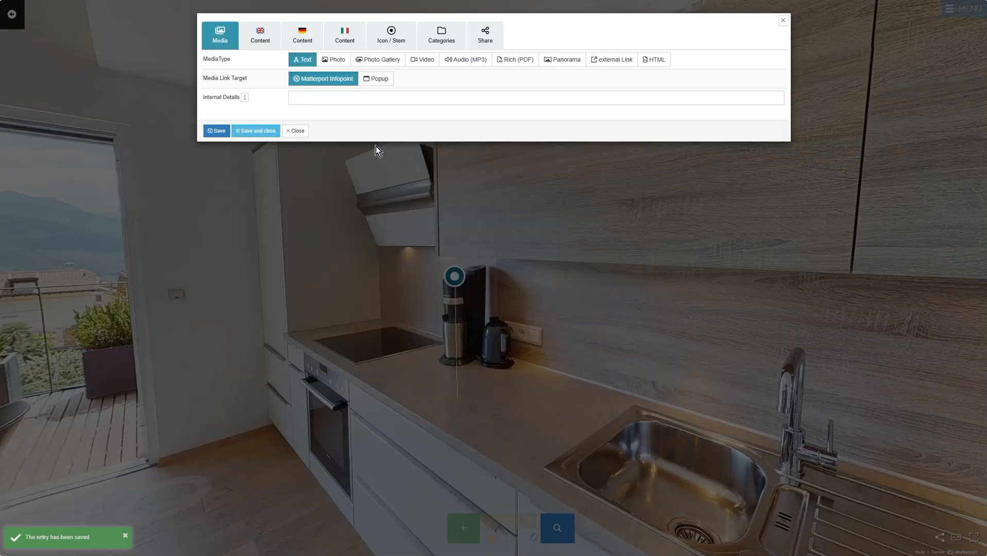
{"action": "left_click", "coordinate": [337, 59]}
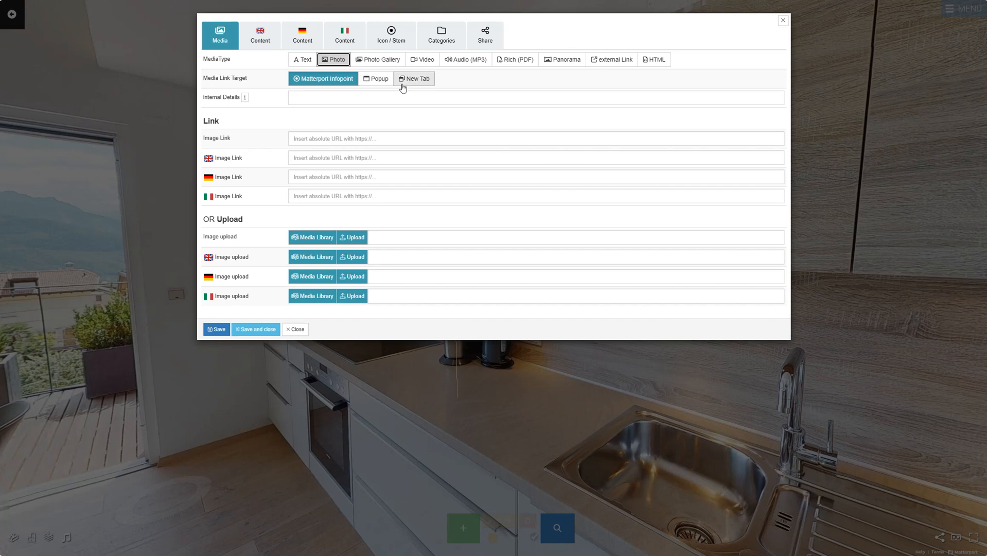
{"action": "left_click", "coordinate": [392, 138]}
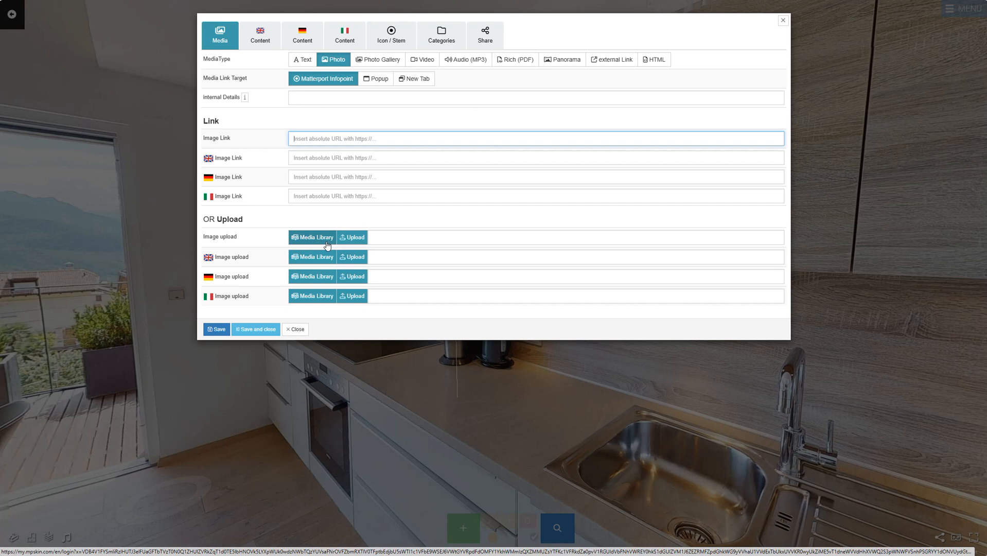
{"action": "left_click_drag", "start_coordinate": [240, 238], "coordinate": [204, 237]}
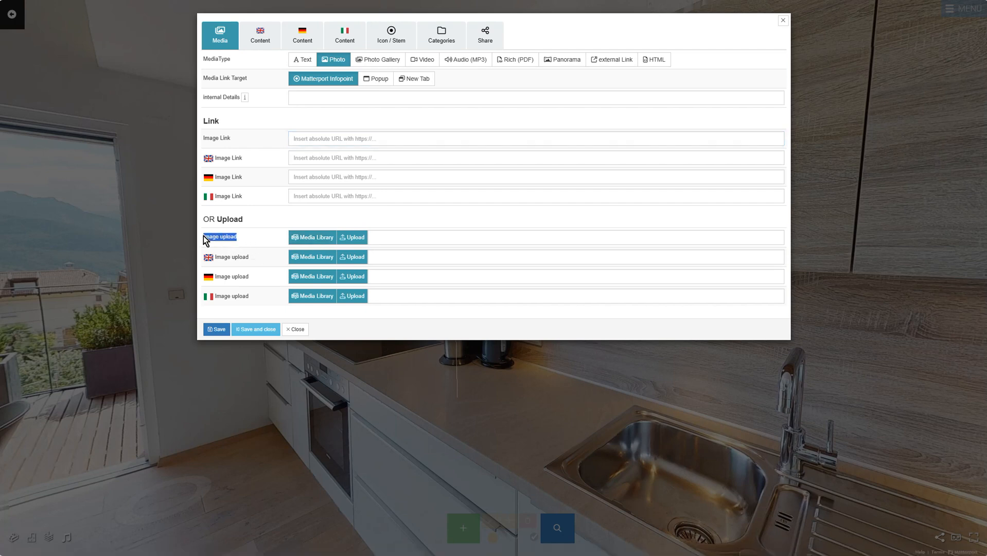
{"action": "left_click", "coordinate": [269, 256]}
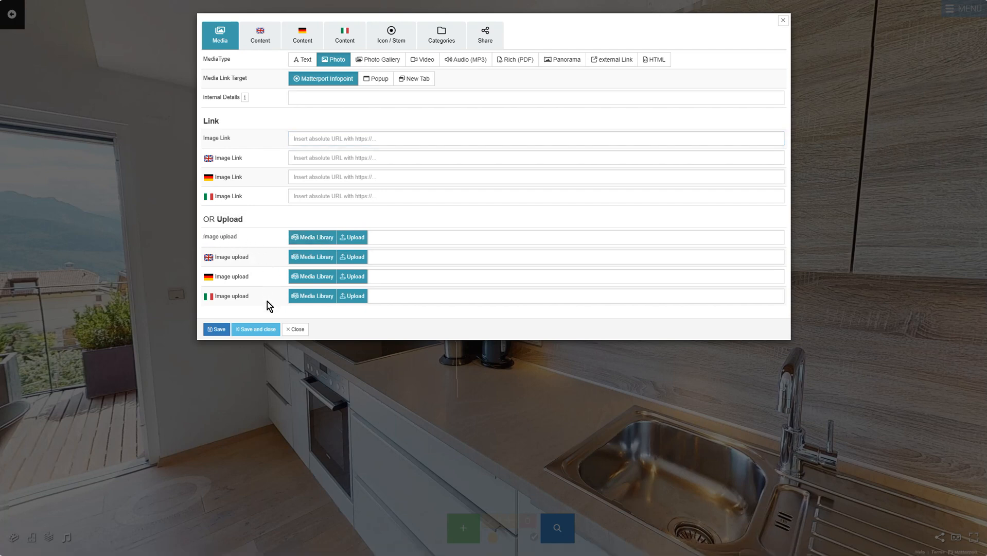
- Upload olive-oil-1412361_1280 and insert it as the tag's image
{"action": "left_click", "coordinate": [352, 238]}
{"action": "left_click", "coordinate": [229, 108]}
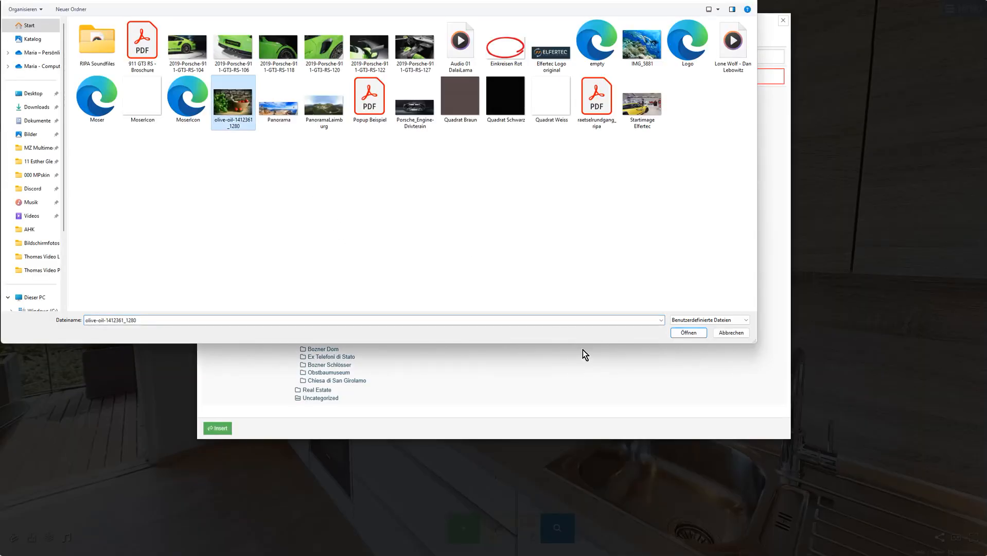
{"action": "left_click", "coordinate": [688, 332]}
{"action": "left_click", "coordinate": [218, 486]}
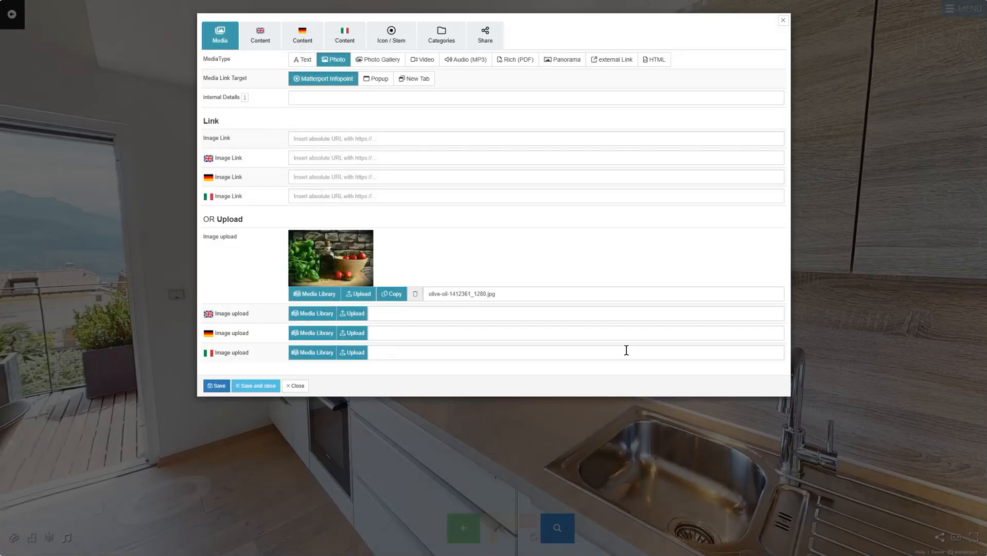
- Title the tag 'Photo' in English and 'Foto' in German and Italian
{"action": "left_click", "coordinate": [263, 31]}
{"action": "triple_click", "coordinate": [327, 59]}
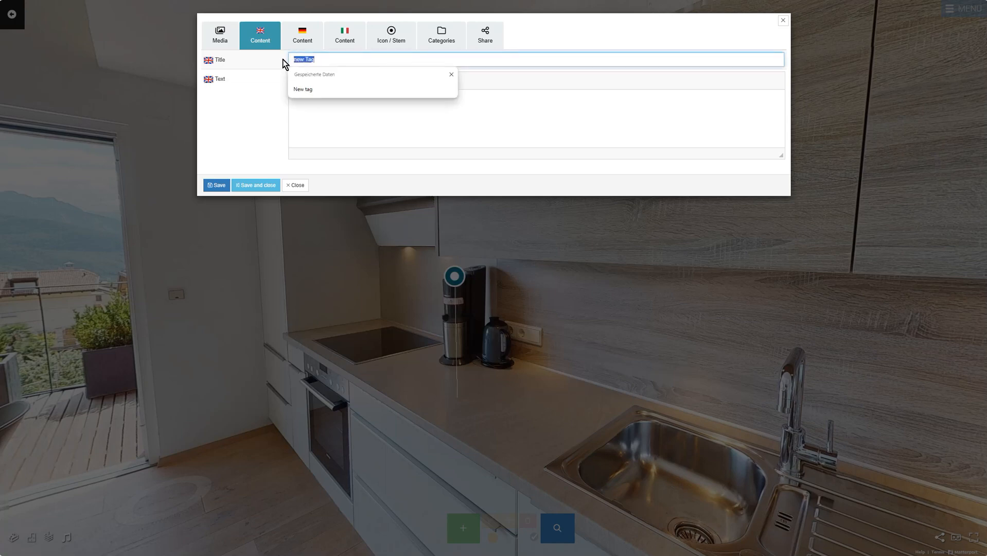
{"action": "type", "text": "Photo"}
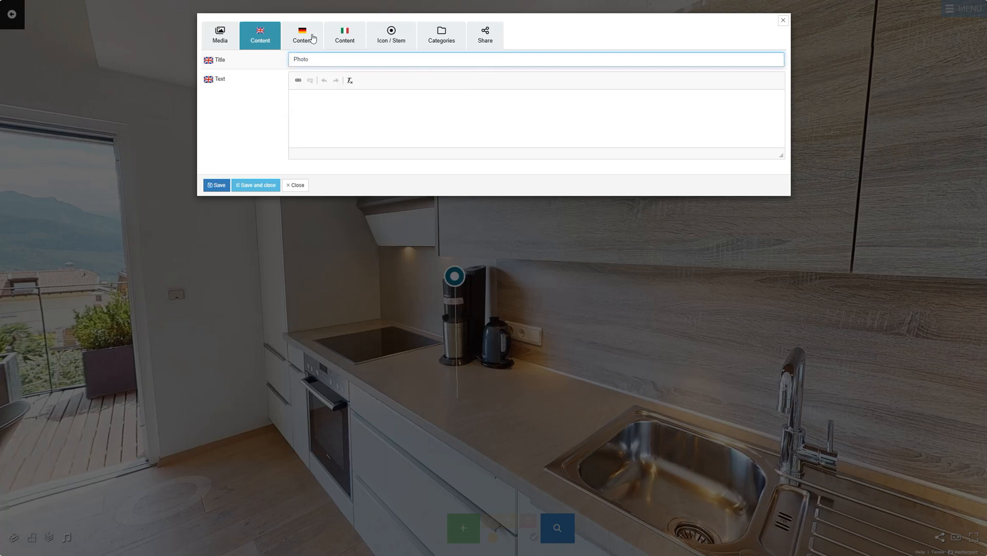
{"action": "left_click", "coordinate": [313, 38]}
{"action": "left_click", "coordinate": [323, 62]}
{"action": "type", "text": "Foto"}
{"action": "left_click", "coordinate": [345, 39]}
{"action": "left_click", "coordinate": [348, 61]}
{"action": "type", "text": "Foto"}
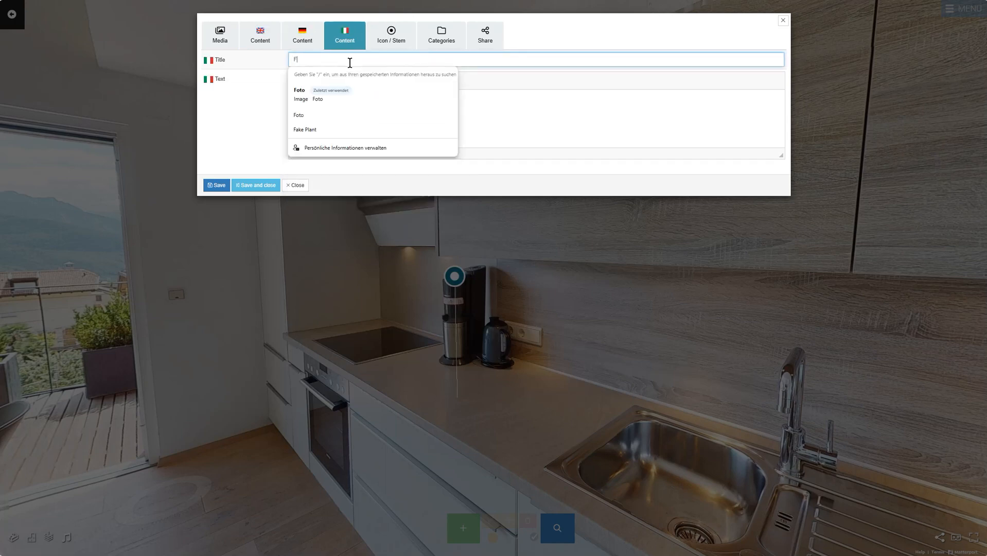
- Give the tag a white background and the photo-film icon, then save and close it
{"action": "left_click", "coordinate": [390, 37]}
{"action": "left_click", "coordinate": [339, 99]}
{"action": "left_click", "coordinate": [376, 113]}
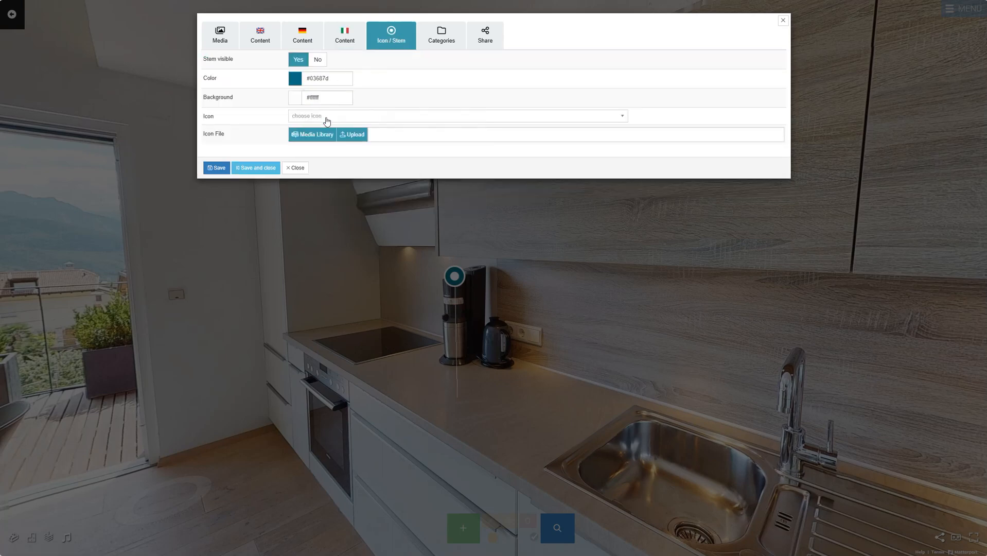
{"action": "left_click", "coordinate": [325, 116]}
{"action": "left_click", "coordinate": [297, 161]}
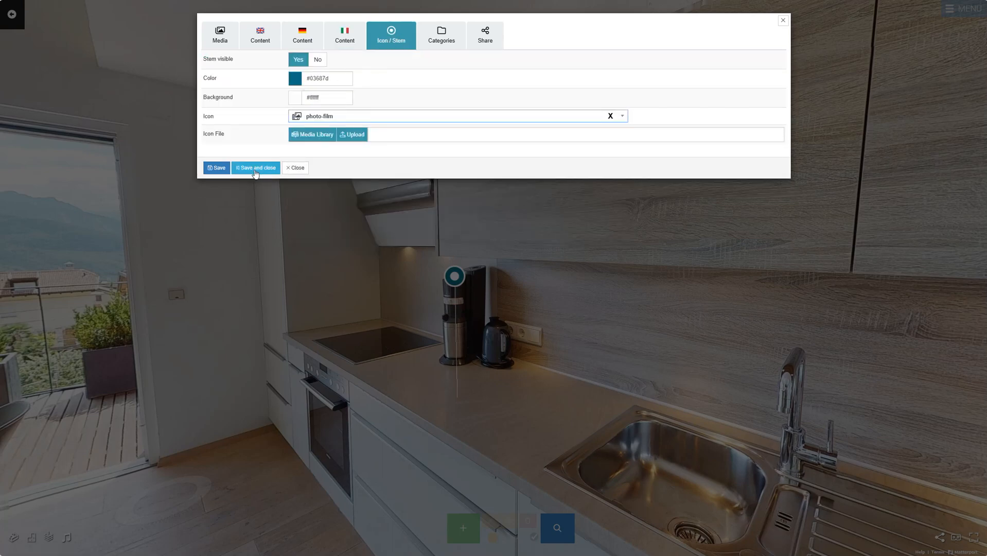
{"action": "left_click", "coordinate": [255, 168]}
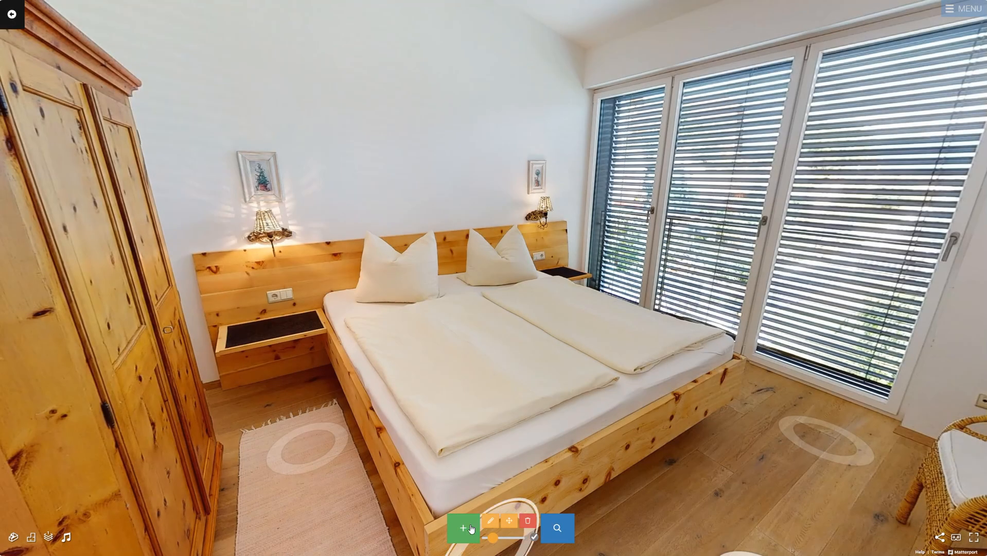
- Place a new tag on the bedroom bed, set it to Photo Gallery, and start a new entry
{"action": "left_click", "coordinate": [469, 526]}
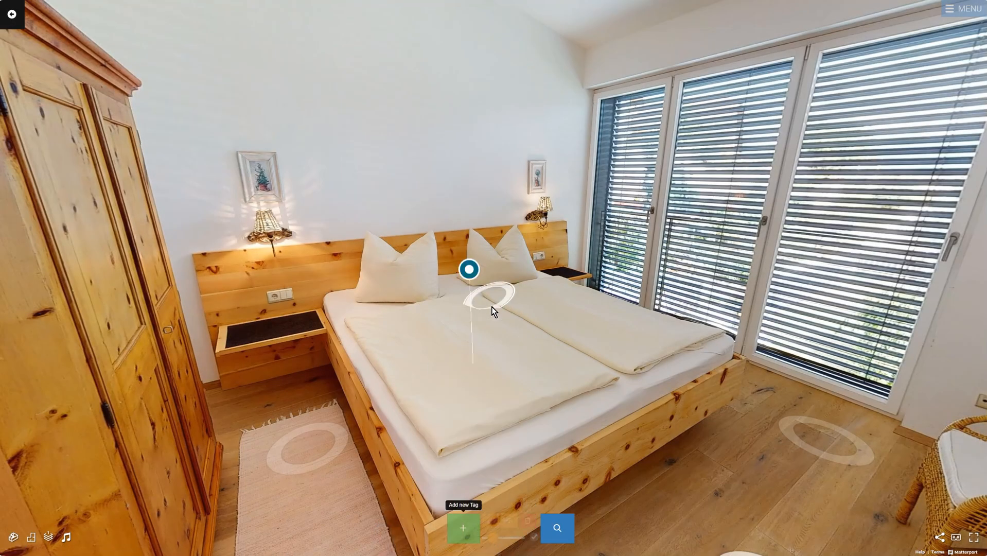
{"action": "left_click", "coordinate": [486, 347]}
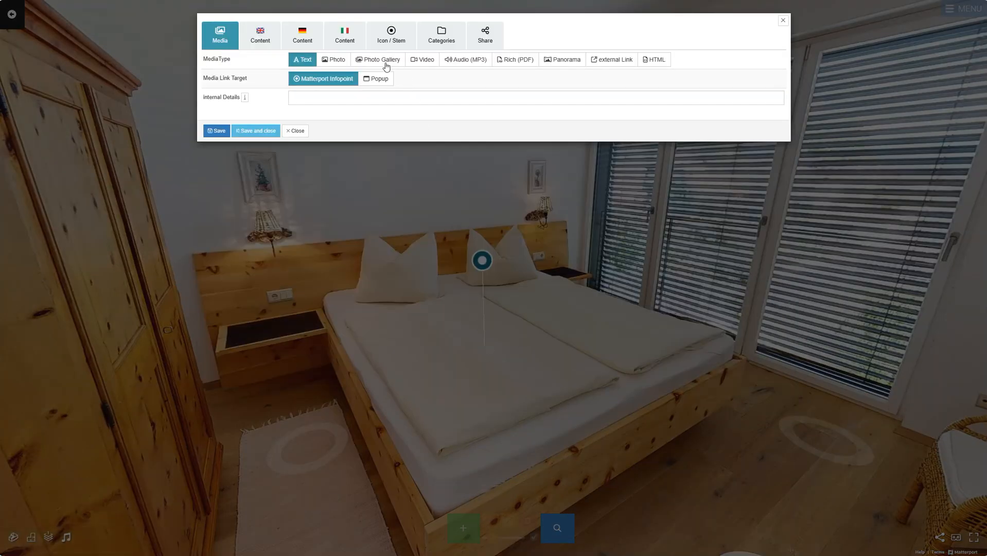
{"action": "left_click", "coordinate": [387, 60]}
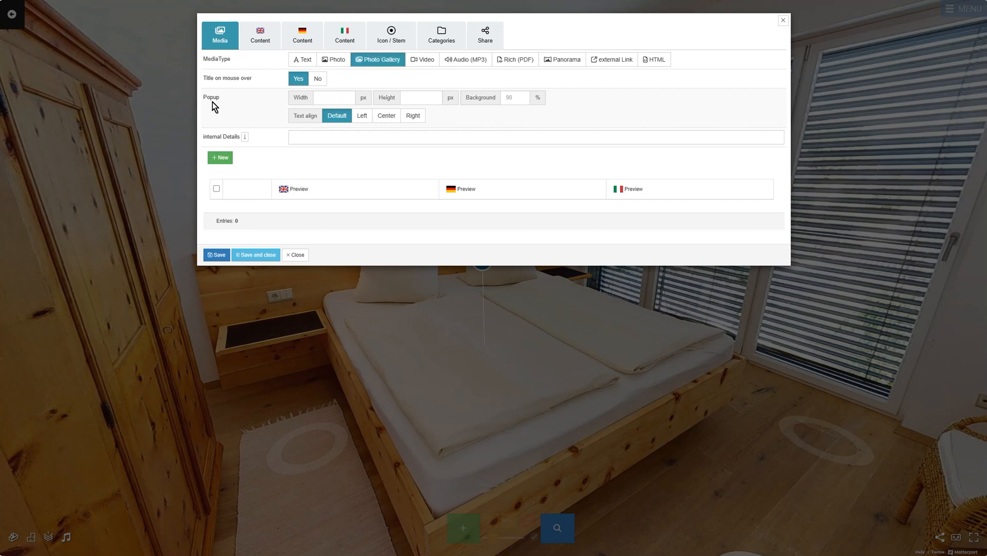
{"action": "left_click", "coordinate": [221, 162]}
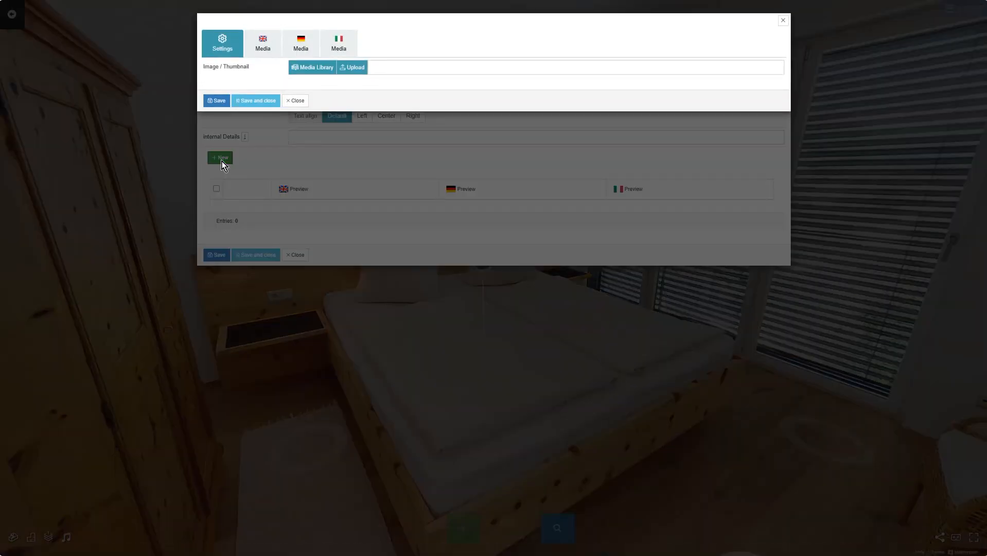
- Upload the 2019-Porsche-911-GT3-RS-104 image and insert it as the entry's thumbnail
{"action": "left_click", "coordinate": [264, 47]}
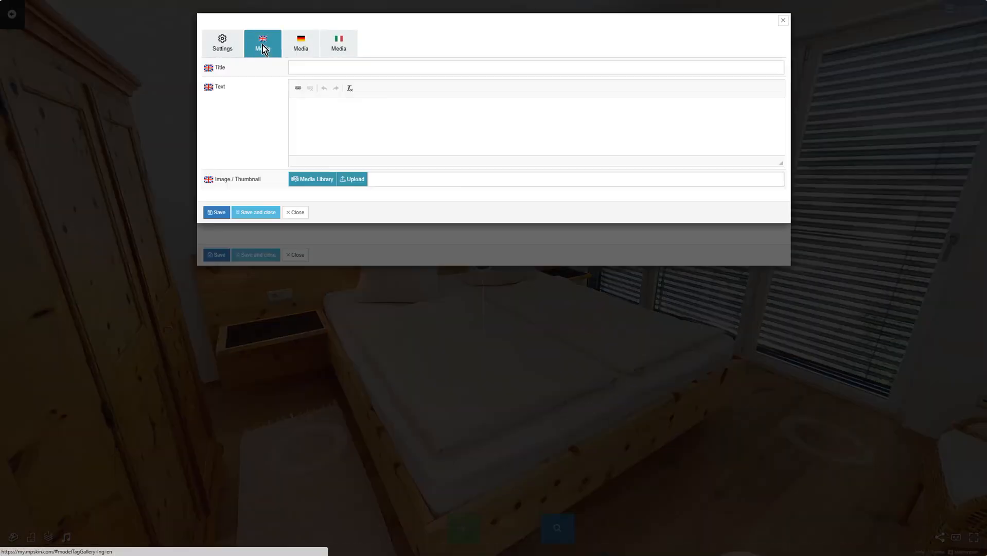
{"action": "left_click", "coordinate": [302, 48]}
{"action": "left_click", "coordinate": [352, 46]}
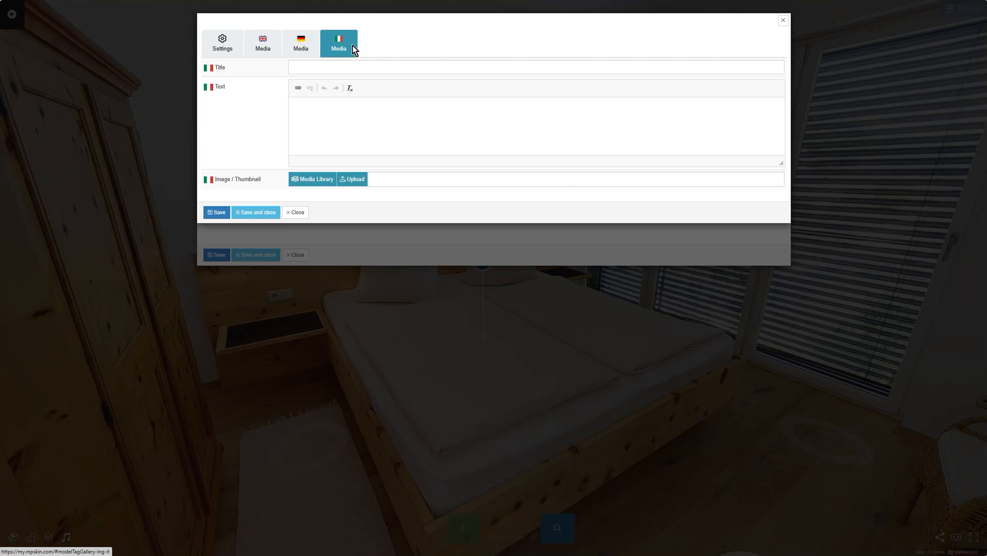
{"action": "left_click", "coordinate": [232, 52]}
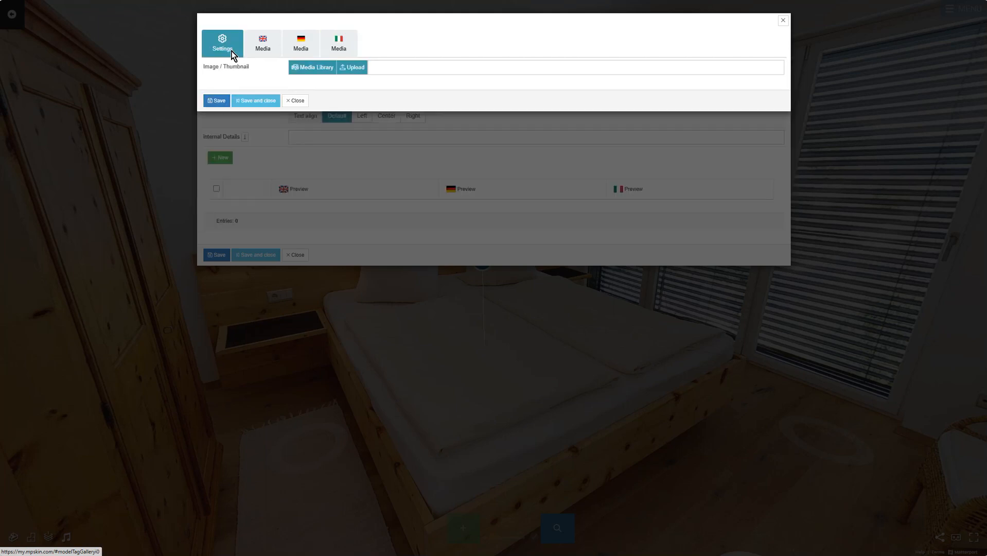
{"action": "left_click", "coordinate": [356, 73]}
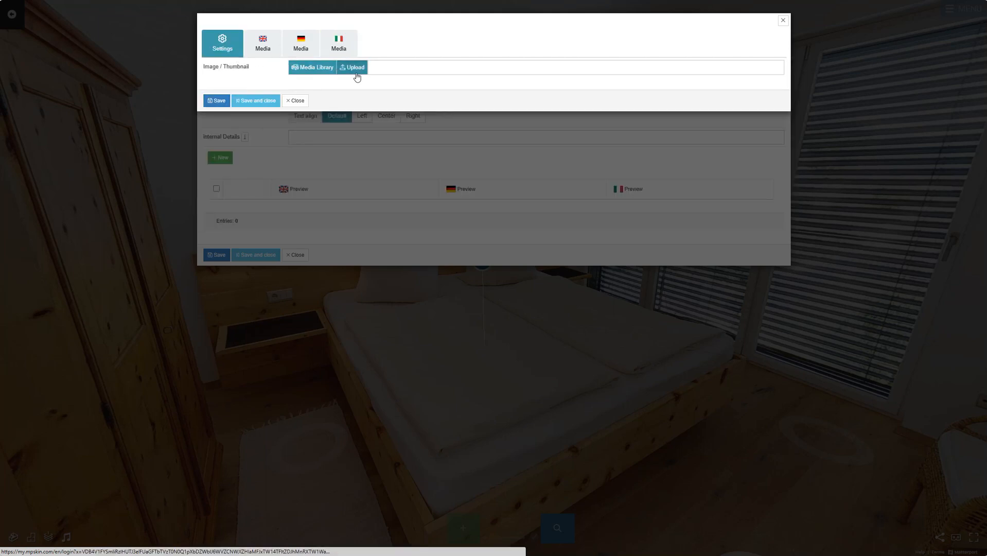
{"action": "left_click", "coordinate": [152, 66]}
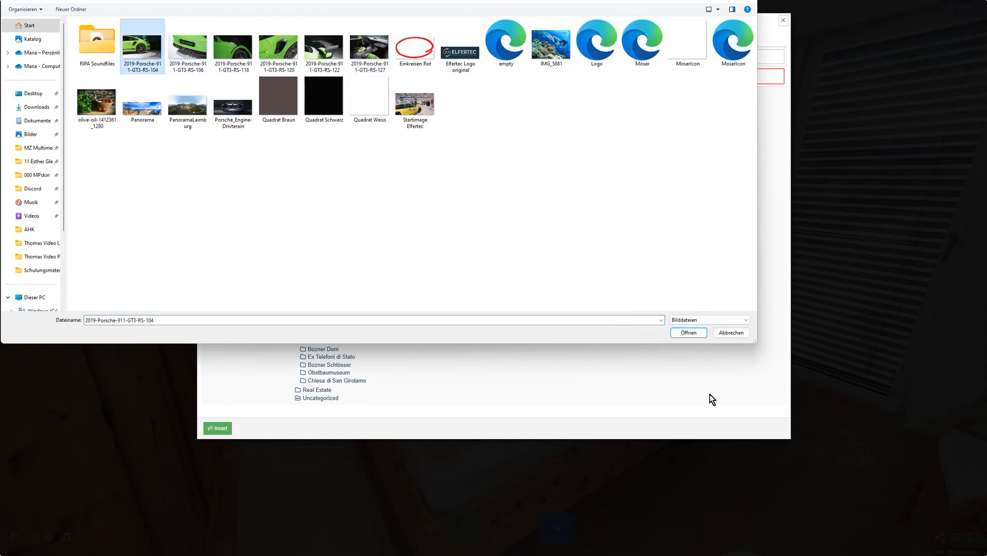
{"action": "left_click", "coordinate": [688, 332]}
{"action": "left_click", "coordinate": [218, 479]}
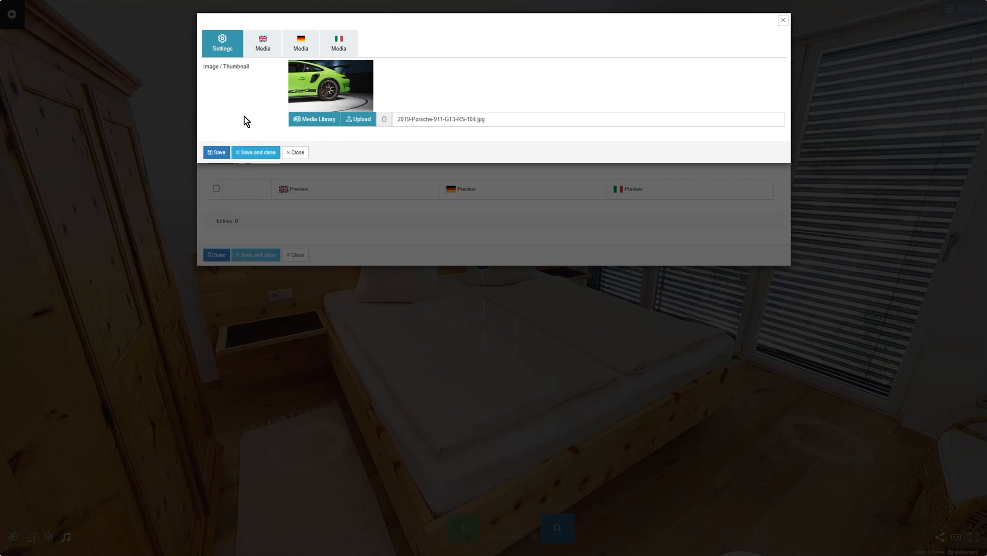
- Set the entry's English title to 'Title' and save the first gallery entry
{"action": "left_click", "coordinate": [276, 51]}
{"action": "left_click", "coordinate": [330, 68]}
{"action": "type", "text": "Tire station"}
{"action": "key", "text": "ctrl+a"}
{"action": "type", "text": "Title"}
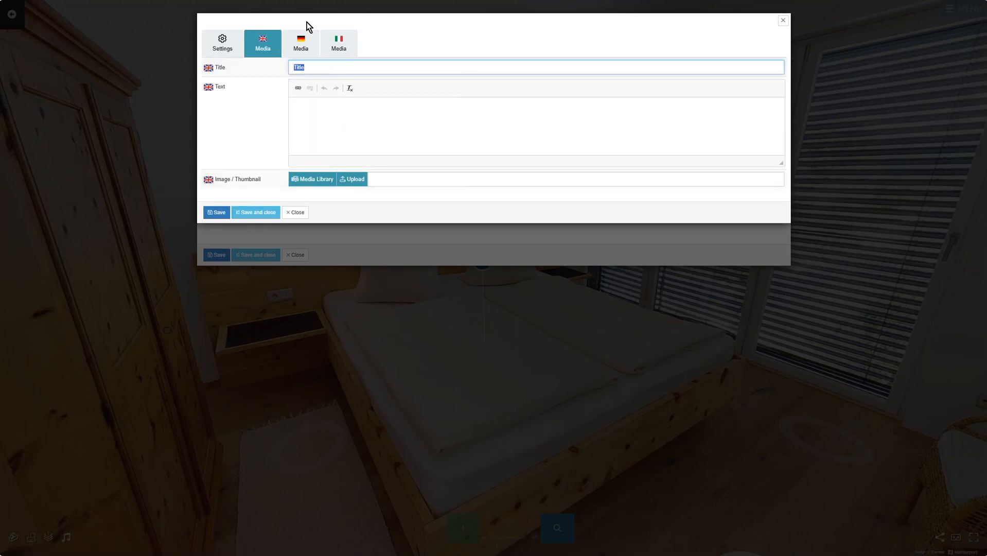
{"action": "left_click", "coordinate": [301, 44]}
{"action": "left_click", "coordinate": [339, 43]}
{"action": "left_click", "coordinate": [327, 120]}
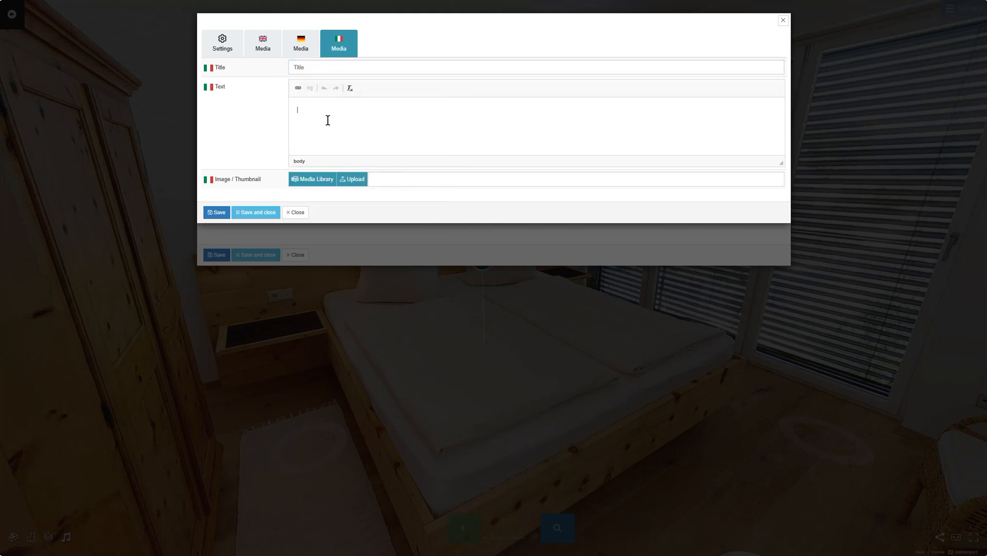
{"action": "left_click", "coordinate": [305, 51]}
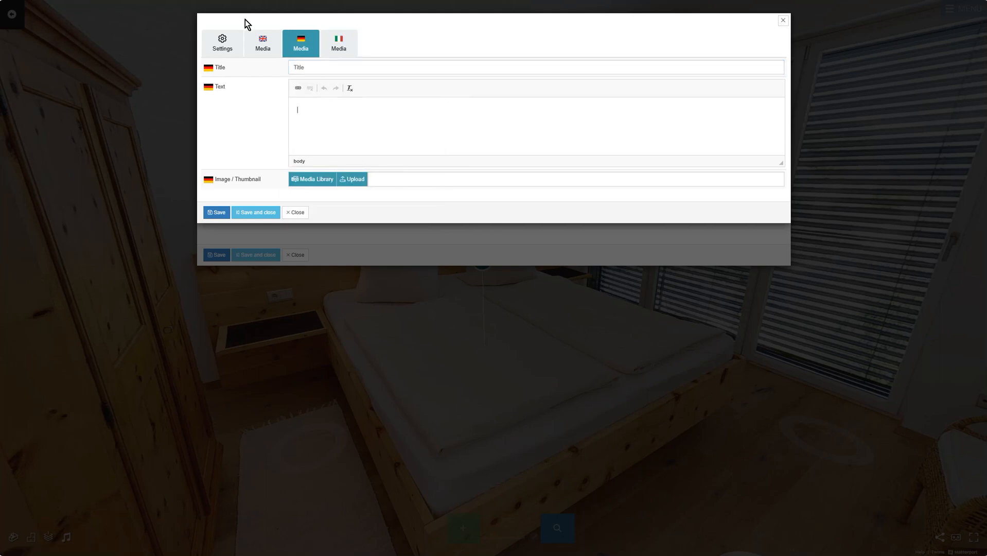
{"action": "left_click", "coordinate": [262, 45]}
{"action": "left_click", "coordinate": [225, 42]}
{"action": "left_click", "coordinate": [247, 155]}
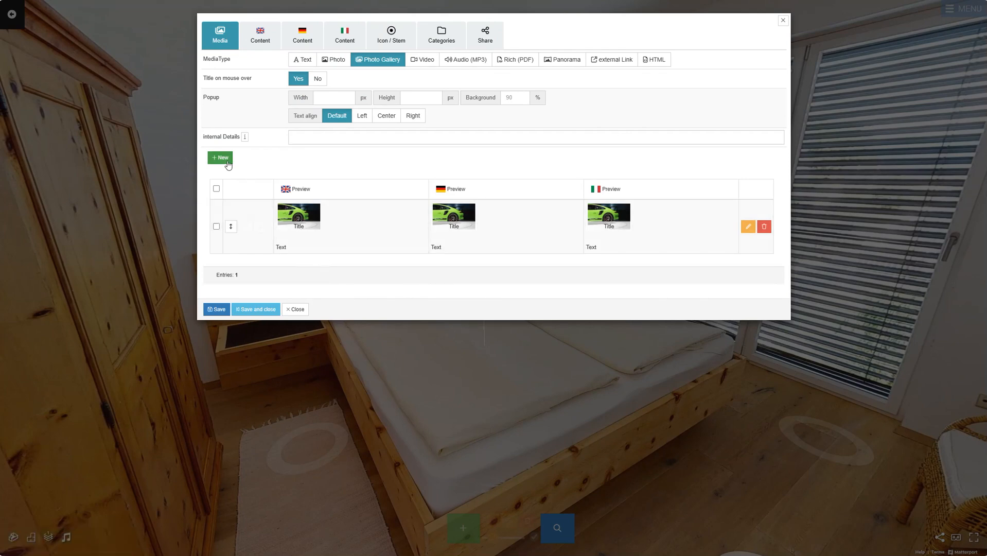
- Add a second gallery entry with the uploaded image, titled 'Title 2'
{"action": "left_click", "coordinate": [228, 161]}
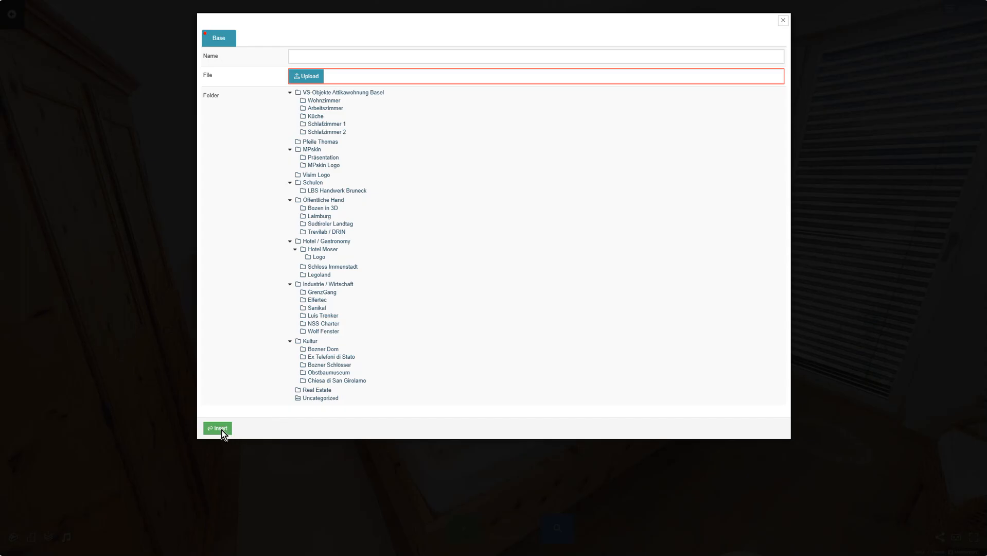
{"action": "left_click", "coordinate": [226, 429]}
{"action": "left_click", "coordinate": [300, 43]}
{"action": "type", "text": "Title 2"}
{"action": "left_click", "coordinate": [338, 44]}
{"action": "left_click", "coordinate": [300, 43]}
{"action": "left_click", "coordinate": [263, 43]}
{"action": "left_click", "coordinate": [223, 43]}
{"action": "left_click", "coordinate": [257, 150]}
- Add a third entry from the media library with 'Title 2' and 'Text 2', keeping 'Title' first
{"action": "left_click", "coordinate": [228, 161]}
{"action": "left_click", "coordinate": [311, 66]}
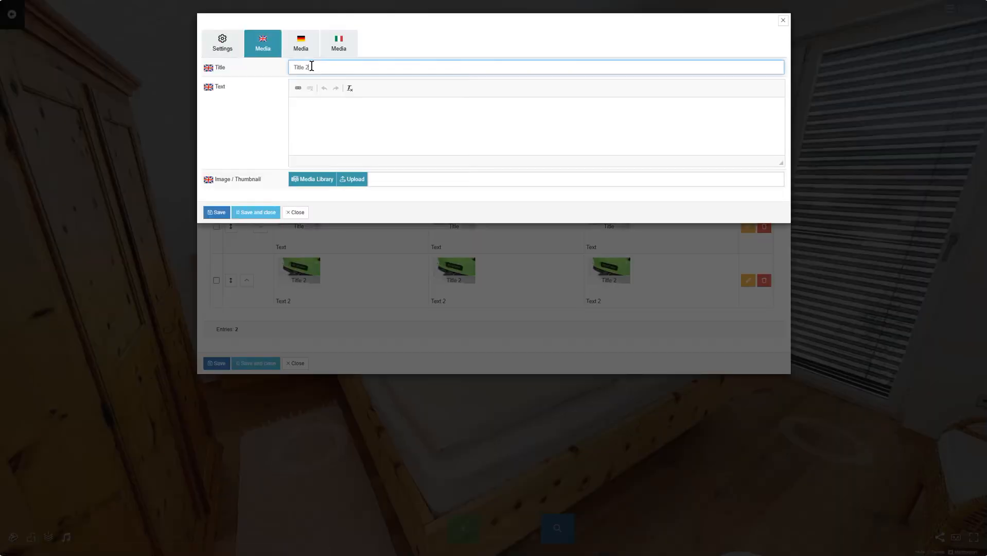
{"action": "left_click", "coordinate": [300, 44]}
{"action": "left_click", "coordinate": [312, 67]}
{"action": "left_click", "coordinate": [339, 44]}
{"action": "left_click", "coordinate": [311, 67]}
{"action": "type", "text": "Title 2"}
{"action": "left_click", "coordinate": [528, 124]}
{"action": "type", "text": "Text 2"}
{"action": "left_click", "coordinate": [262, 43]}
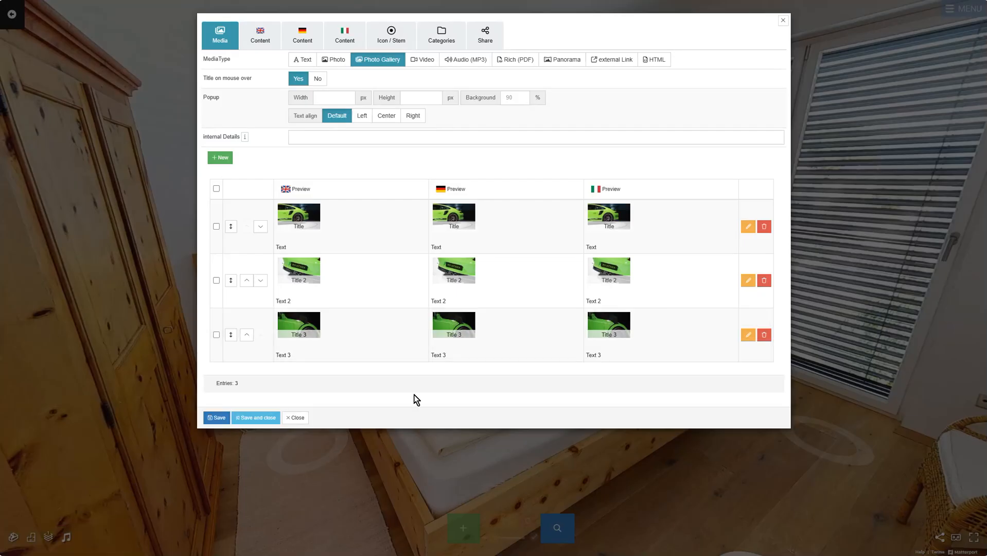
{"action": "left_click", "coordinate": [247, 280]}
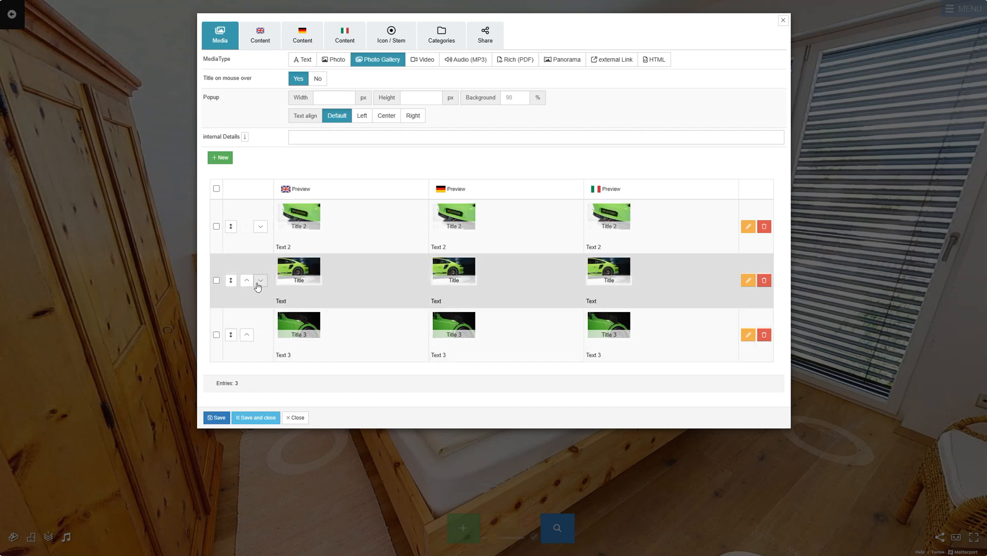
{"action": "left_click", "coordinate": [246, 280]}
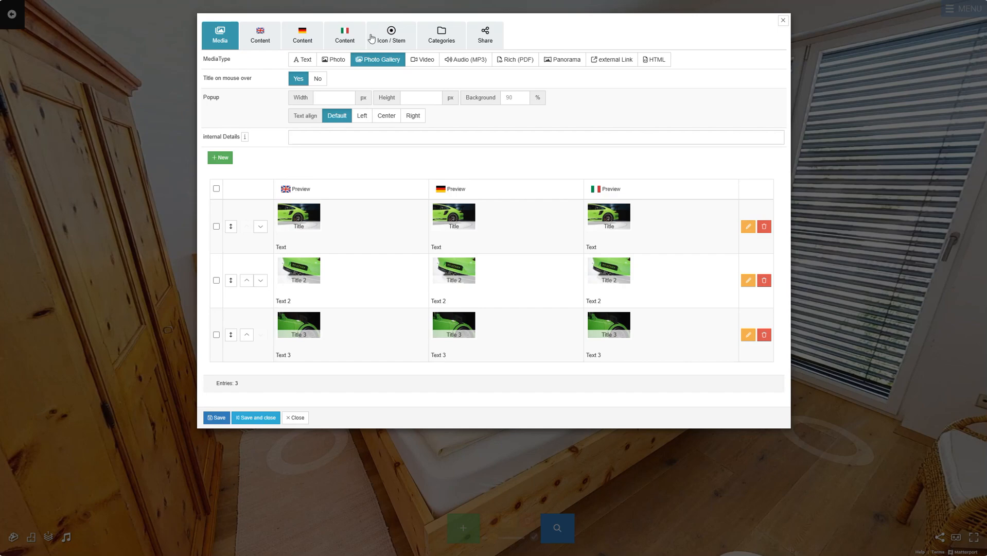
- Give the tag the gallery icon and a new background colour, then save and close it
{"action": "left_click", "coordinate": [386, 37]}
{"action": "left_click", "coordinate": [371, 121]}
{"action": "type", "text": "galler"}
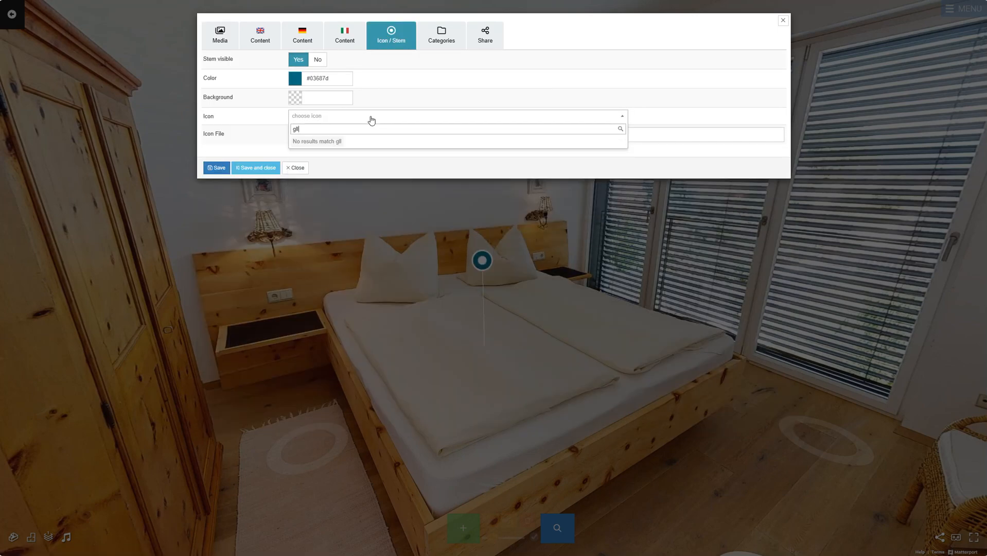
{"action": "left_click", "coordinate": [302, 163]}
{"action": "left_click", "coordinate": [305, 98]}
{"action": "left_click", "coordinate": [378, 111]}
{"action": "left_click", "coordinate": [263, 168]}
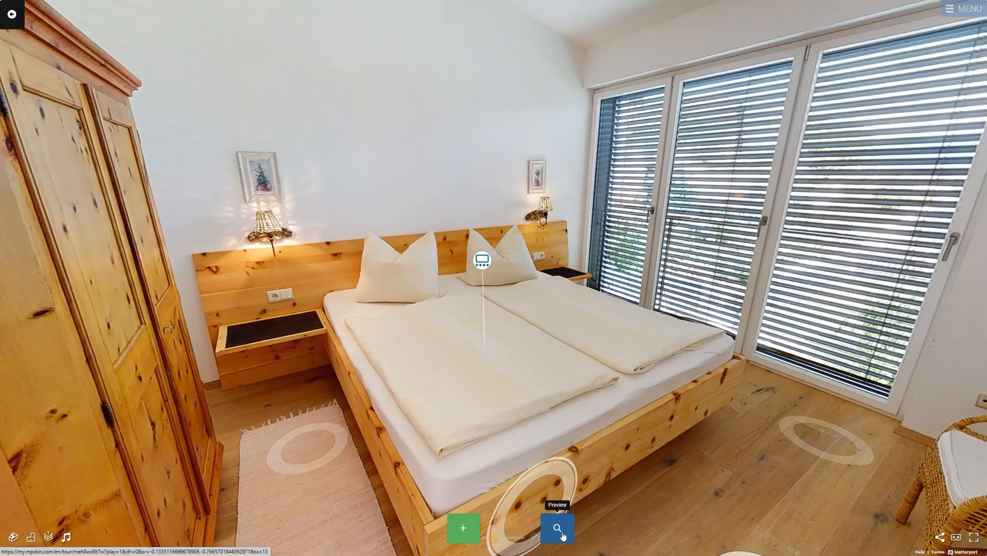
- Preview the tour, open the bed tag's gallery, and step through its three Porsche photos
{"action": "left_click", "coordinate": [561, 529]}
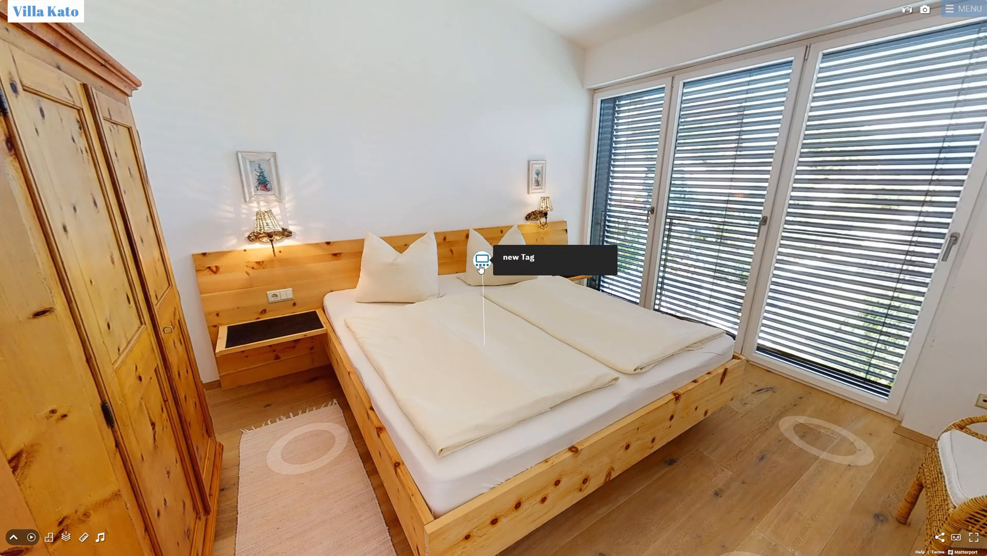
{"action": "left_click", "coordinate": [562, 280]}
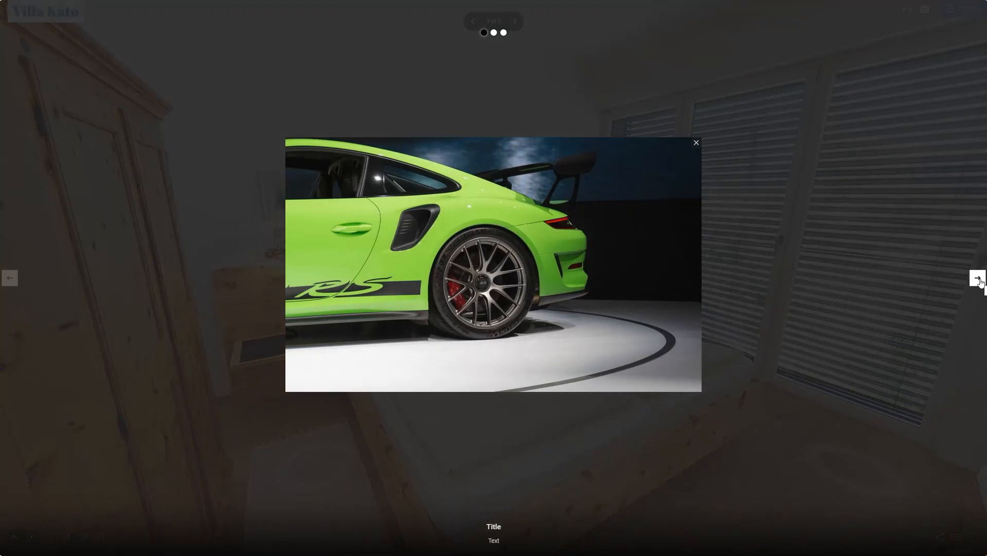
{"action": "left_click", "coordinate": [980, 281]}
{"action": "left_click", "coordinate": [980, 282]}
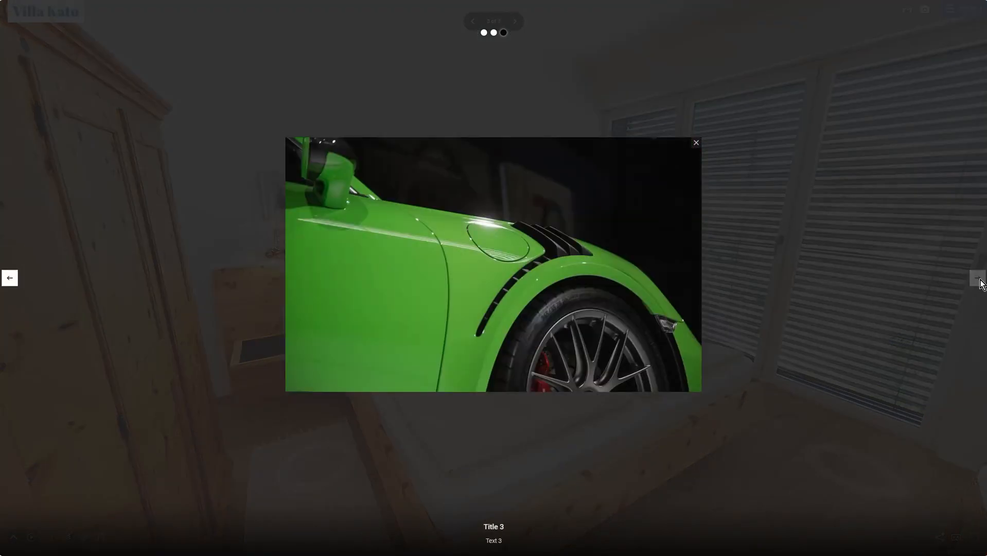
{"action": "left_click", "coordinate": [15, 284]}
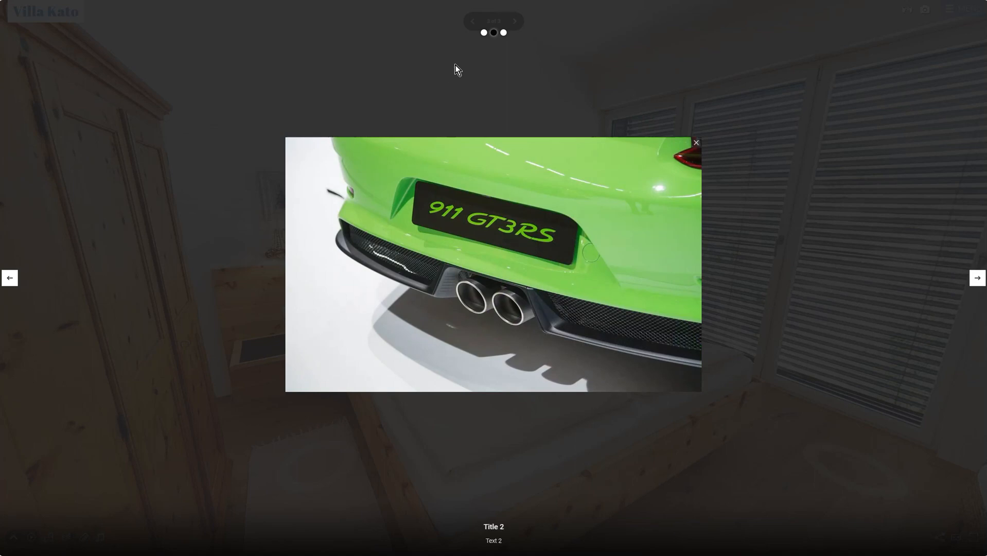
{"action": "left_click", "coordinate": [504, 33]}
{"action": "left_click", "coordinate": [484, 33]}
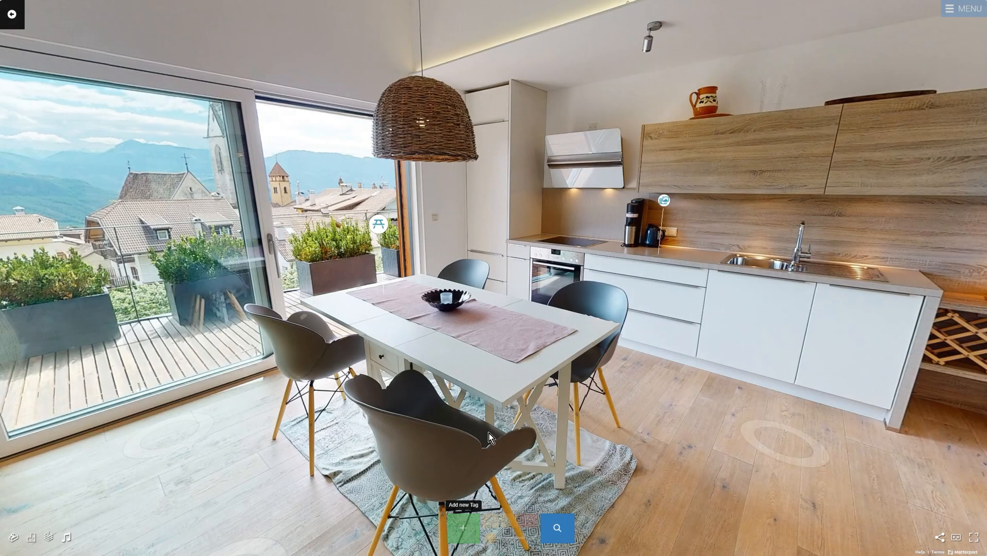
- Pin a new Video tag on the dining table with the pasted YouTube link
{"action": "left_click", "coordinate": [512, 325]}
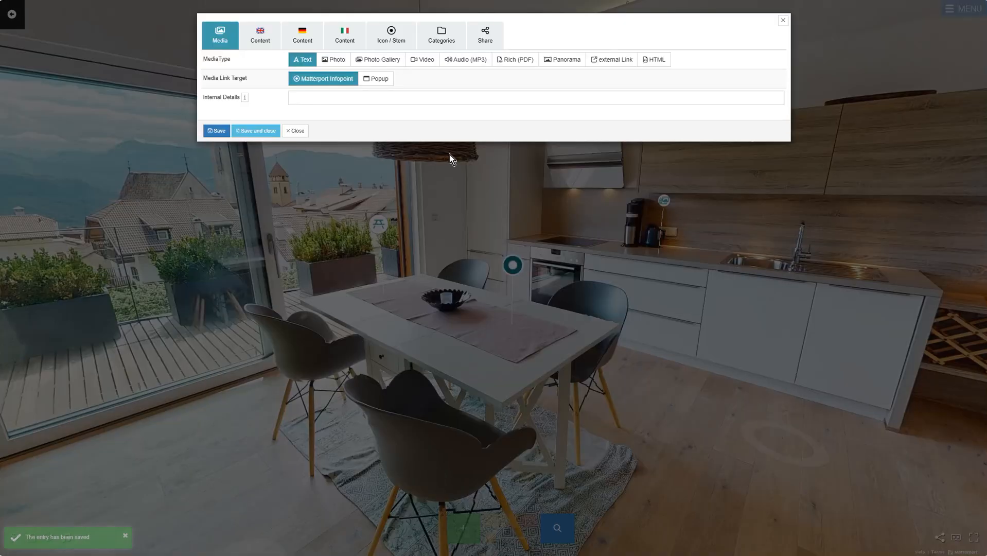
{"action": "left_click", "coordinate": [419, 60]}
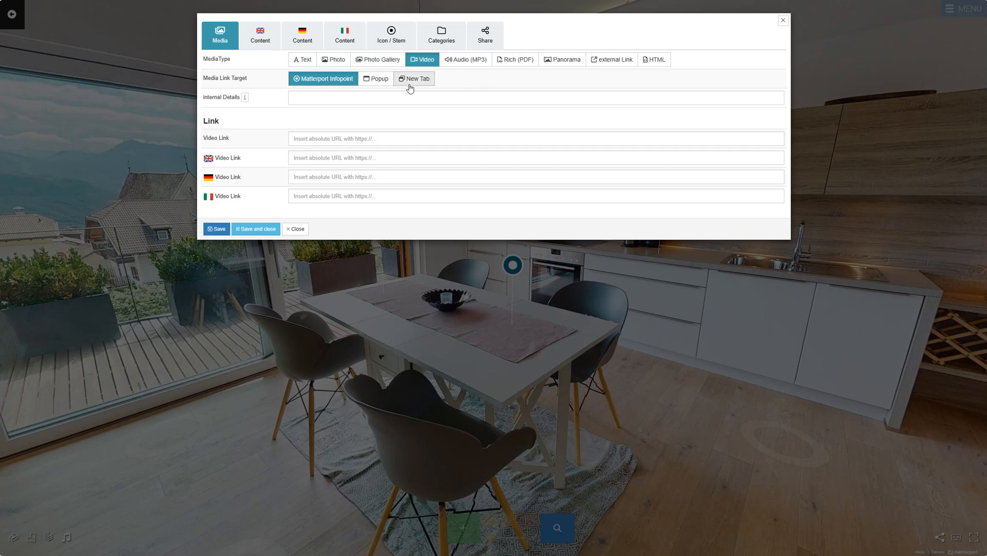
{"action": "left_click", "coordinate": [413, 139]}
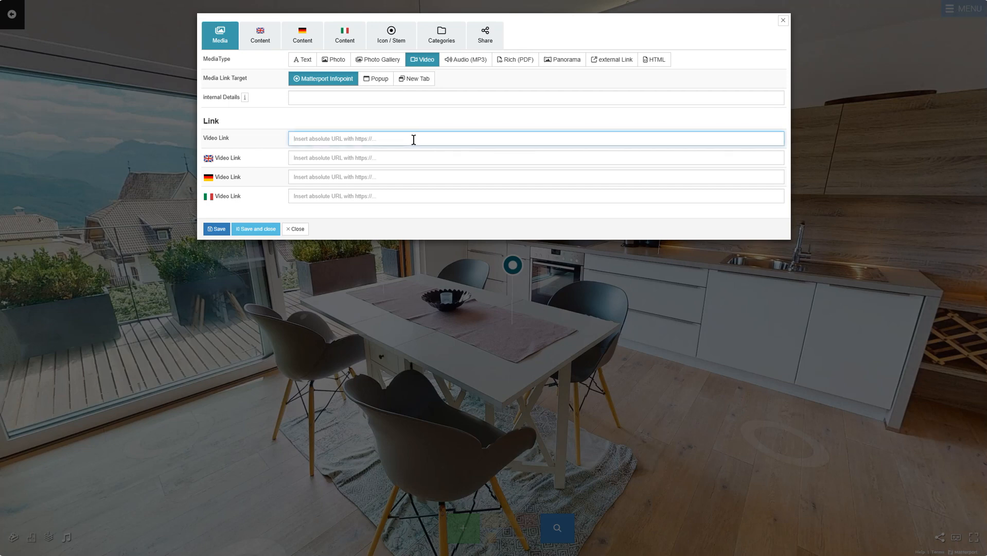
{"action": "type", "text": "https://youtu.be/C4LMLUSBoB0"}
- Title the tag 'Video' in English and begin its body text
{"action": "left_click", "coordinate": [253, 31]}
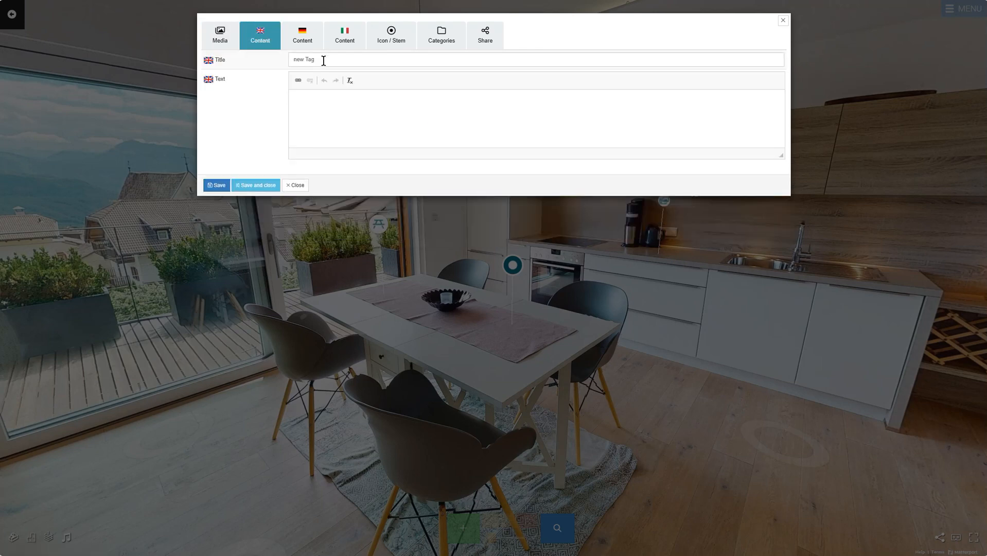
{"action": "triple_click", "coordinate": [322, 59]}
{"action": "type", "text": "Video"}
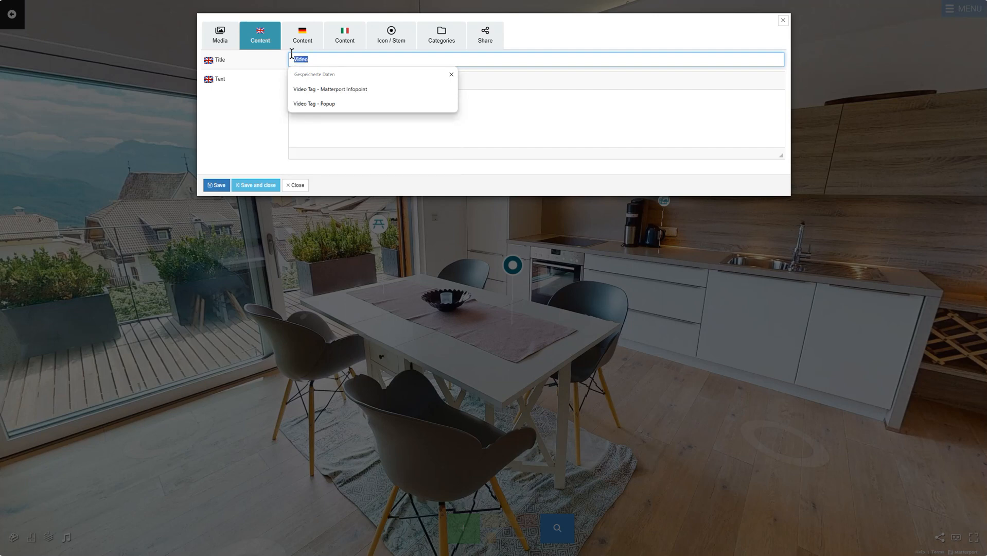
{"action": "left_click", "coordinate": [303, 35]}
{"action": "left_click", "coordinate": [344, 35]}
{"action": "left_click", "coordinate": [309, 129]}
{"action": "type", "text": "T"}
{"action": "left_click", "coordinate": [288, 25]}
{"action": "left_click", "coordinate": [263, 33]}
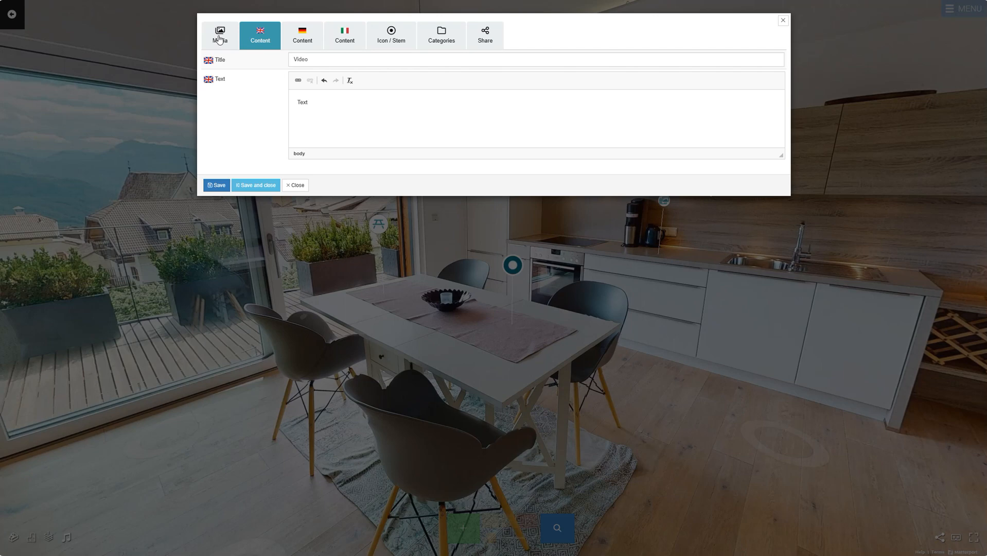
{"action": "left_click", "coordinate": [218, 31]}
- Give the tag a white background and video-camera icon, save it, and open it to test
{"action": "left_click", "coordinate": [392, 36]}
{"action": "left_click", "coordinate": [344, 98]}
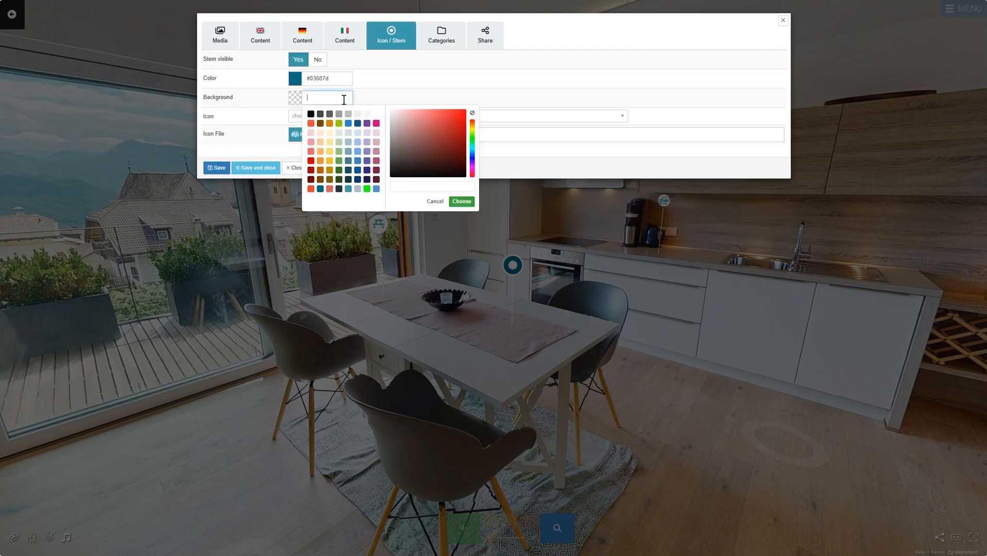
{"action": "left_click", "coordinate": [375, 116]}
{"action": "left_click", "coordinate": [371, 119]}
{"action": "type", "text": "video"}
{"action": "left_click", "coordinate": [428, 162]}
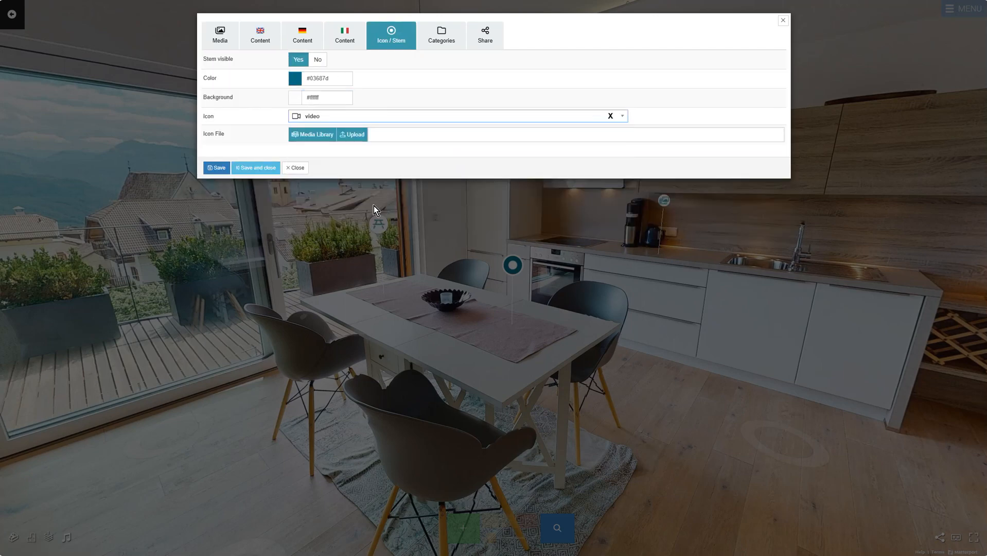
{"action": "left_click", "coordinate": [268, 168]}
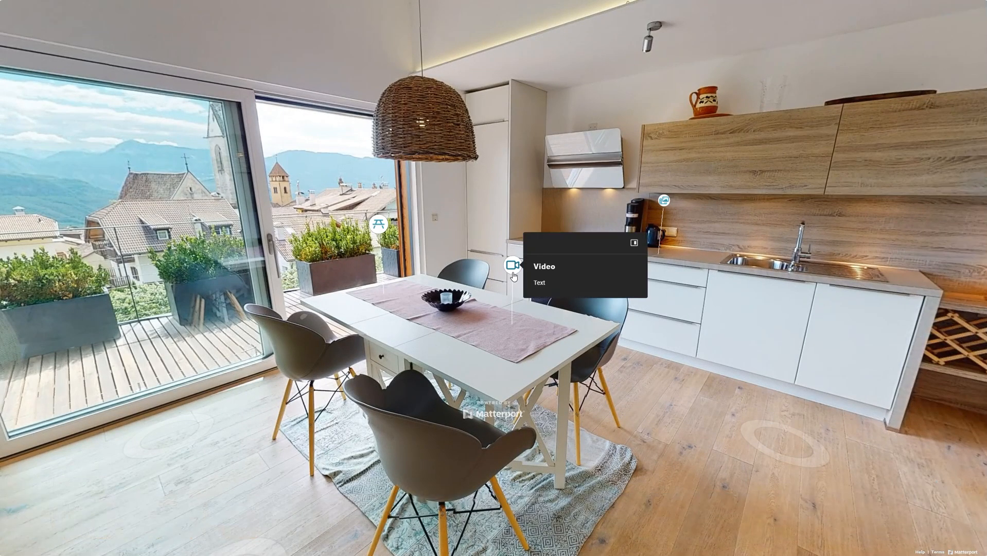
{"action": "left_click", "coordinate": [512, 265]}
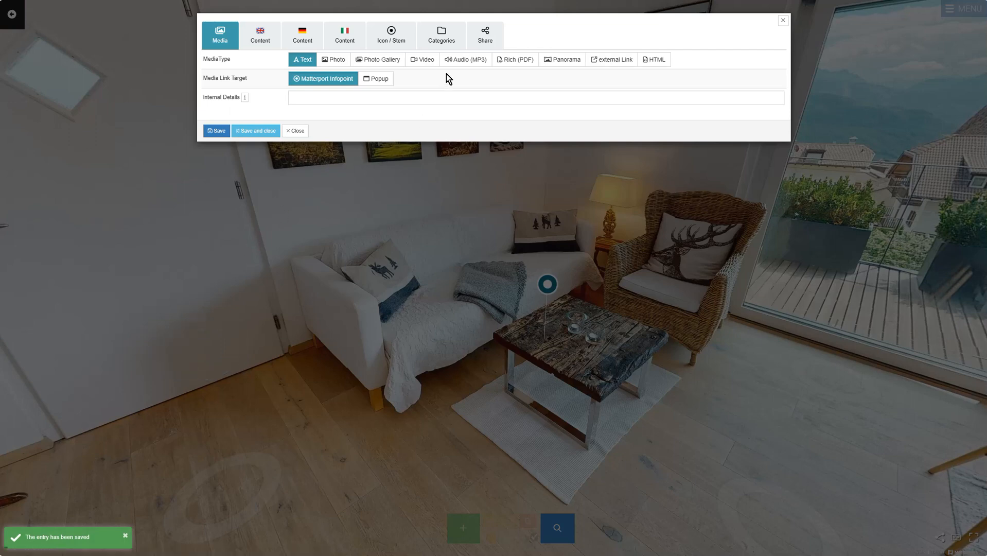
- Make the tag an Audio (MP3) tag playing the Onda Norte Morning Light track
{"action": "left_click", "coordinate": [451, 62]}
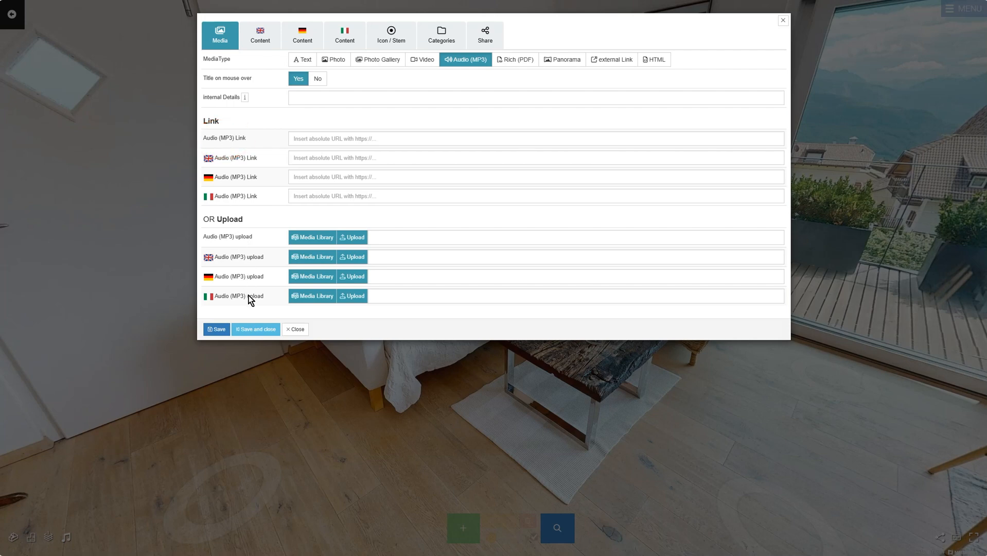
{"action": "left_click", "coordinate": [308, 236]}
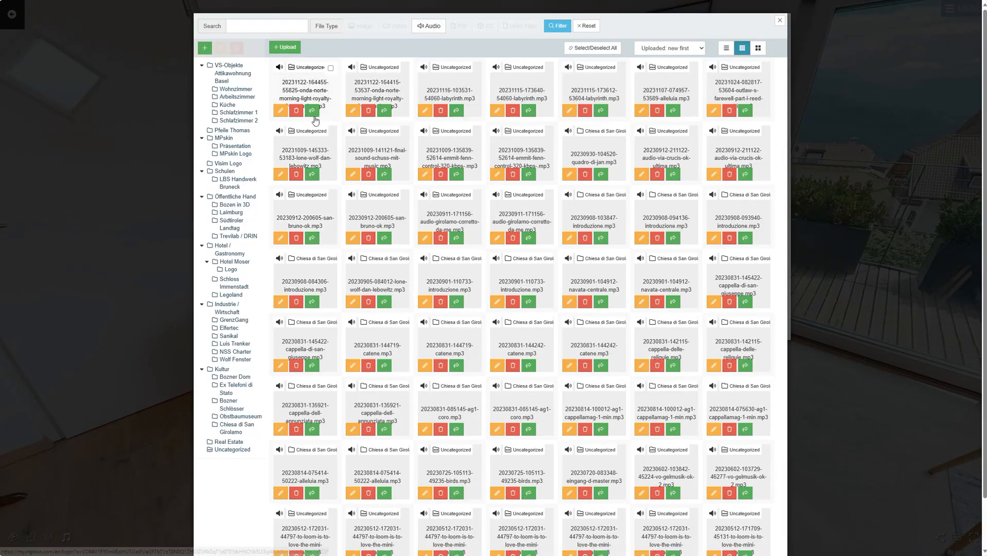
{"action": "left_click", "coordinate": [310, 95]}
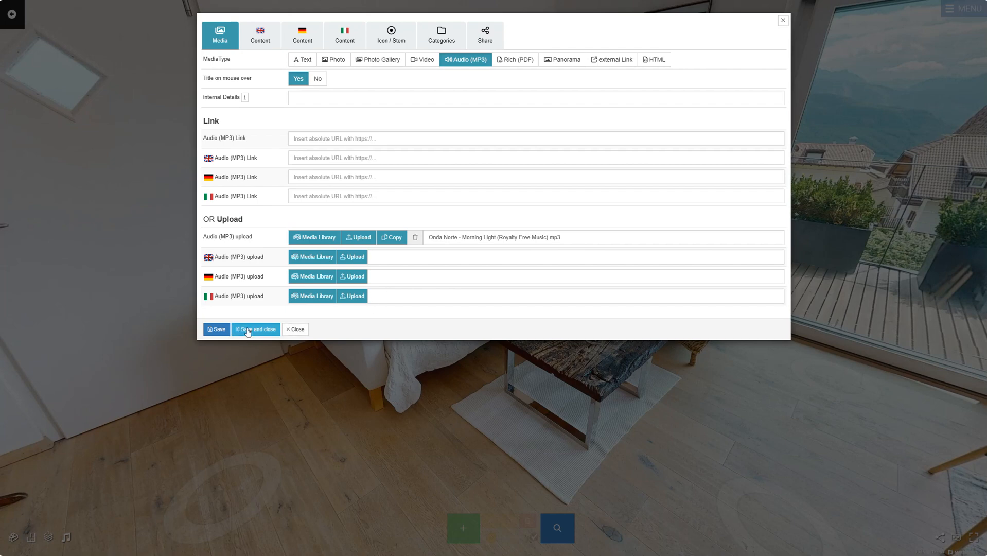
- Title the tag 'Title - Music' in English and paste it into the German title
{"action": "left_click", "coordinate": [258, 47]}
{"action": "left_click_drag", "start_coordinate": [319, 59], "coordinate": [288, 65]}
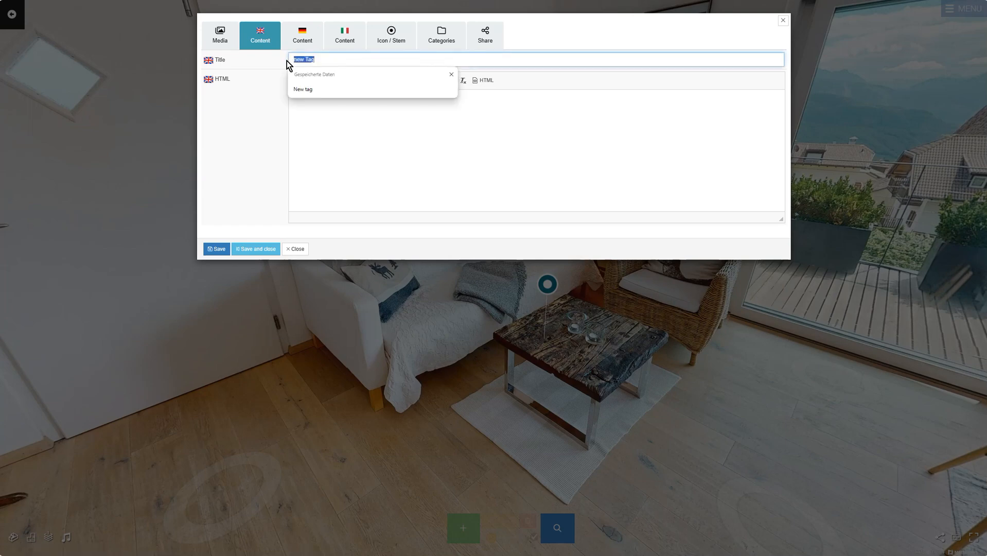
{"action": "type", "text": "Title - Music"}
{"action": "triple_click", "coordinate": [304, 60]}
{"action": "left_click", "coordinate": [301, 38]}
{"action": "type", "text": "Title - Music"}
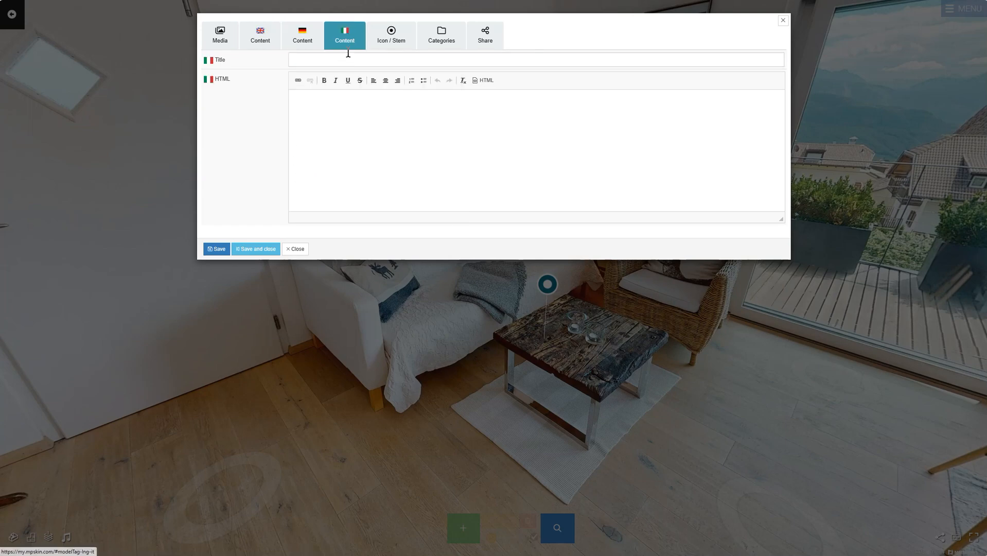
{"action": "left_click", "coordinate": [348, 39]}
- Give the tag a white background and music icon, save it, and play its audio
{"action": "left_click", "coordinate": [392, 38]}
{"action": "left_click", "coordinate": [327, 97]}
{"action": "left_click", "coordinate": [375, 113]}
{"action": "left_click", "coordinate": [330, 116]}
{"action": "type", "text": "music"}
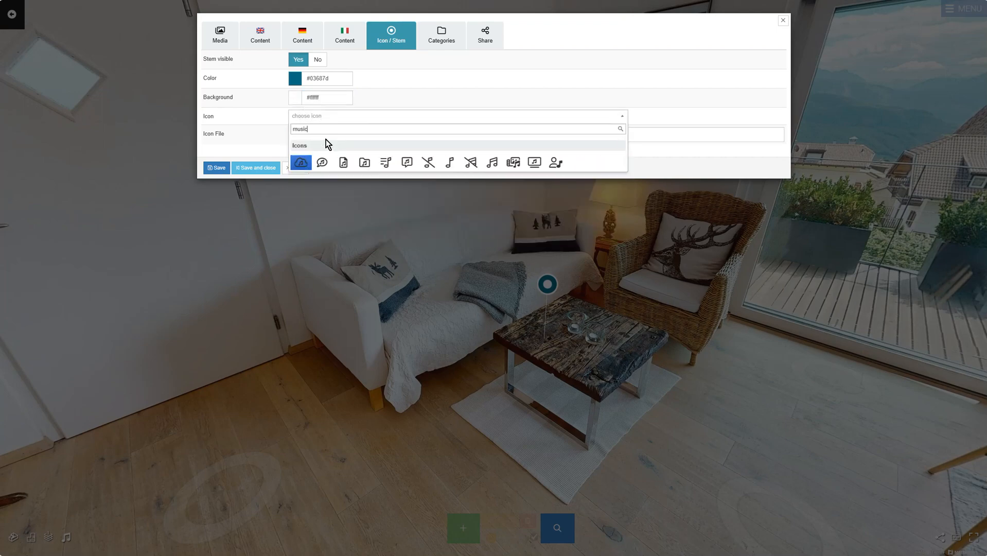
{"action": "left_click", "coordinate": [389, 164]}
{"action": "left_click", "coordinate": [227, 27]}
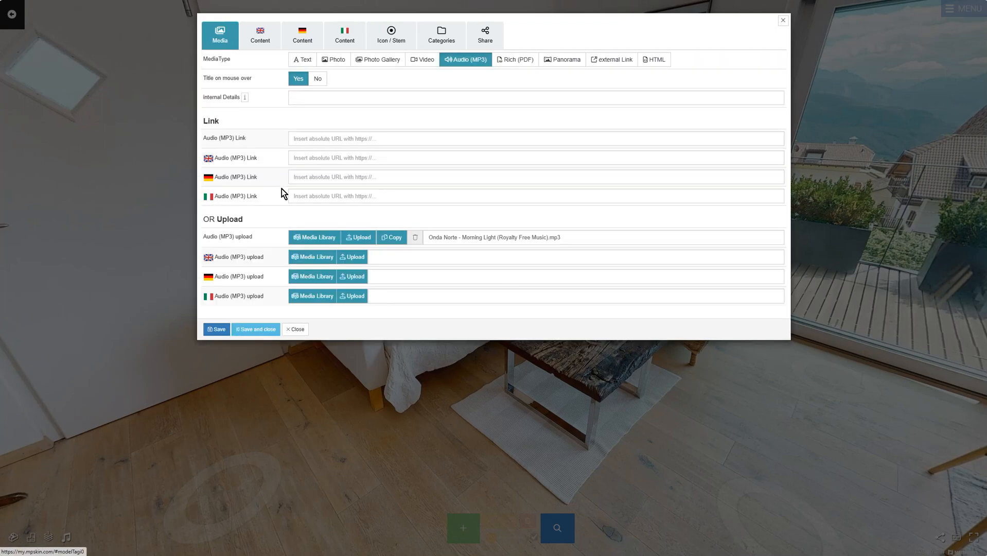
{"action": "left_click", "coordinate": [255, 330]}
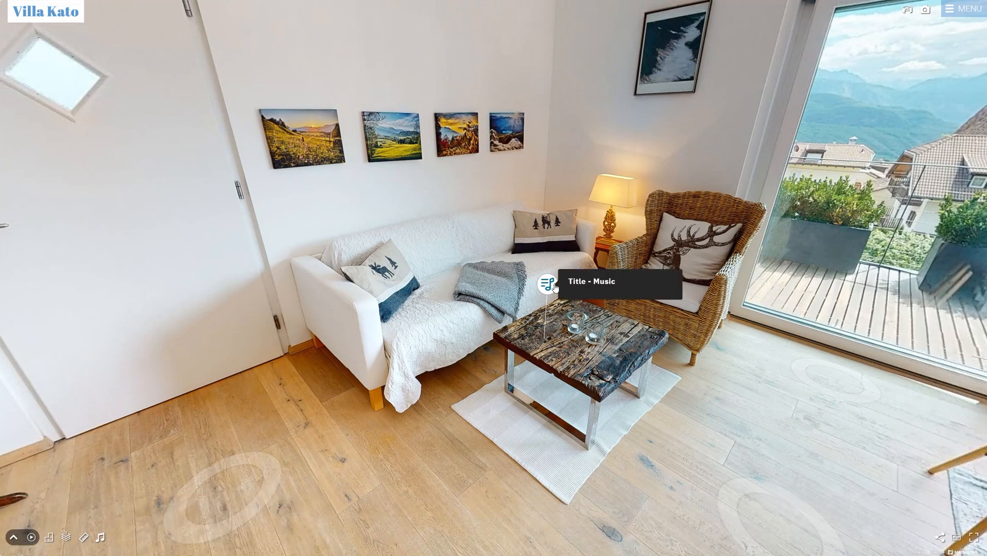
{"action": "left_click", "coordinate": [554, 286]}
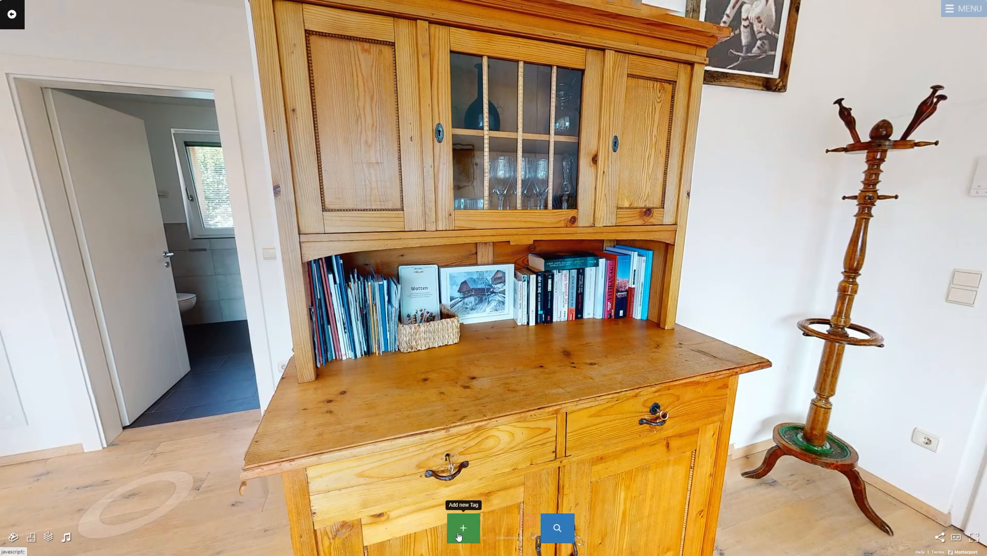
{"action": "left_click", "coordinate": [459, 536]}
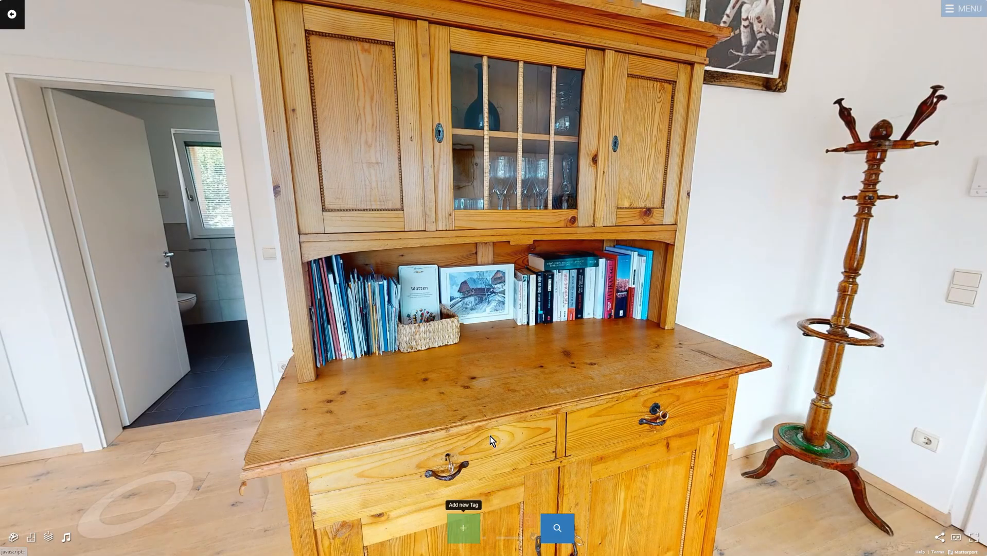
- Pin a Rich (PDF) tag on the cabinet shelf showing the uploaded 911 GT3 RS brochure in a popup
{"action": "left_click", "coordinate": [565, 365]}
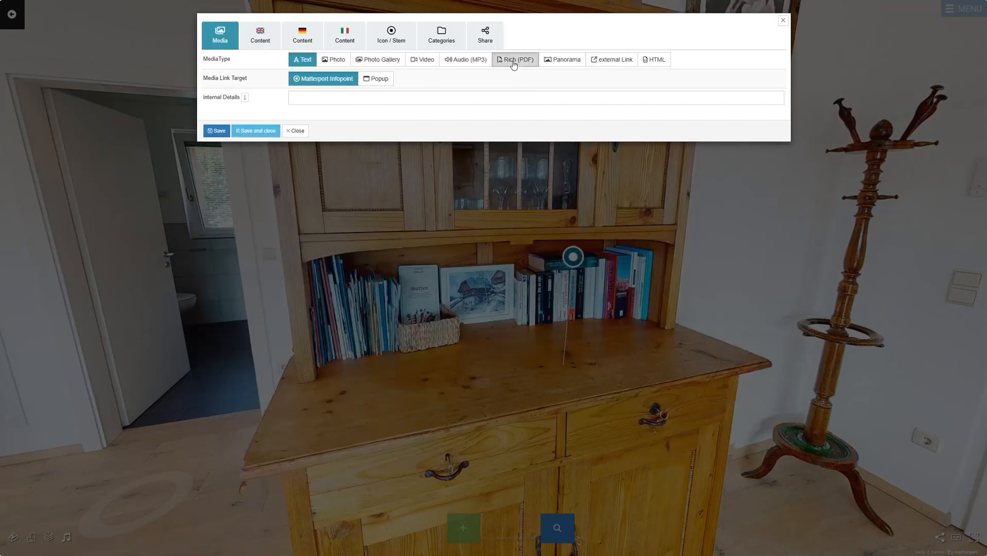
{"action": "left_click", "coordinate": [513, 60]}
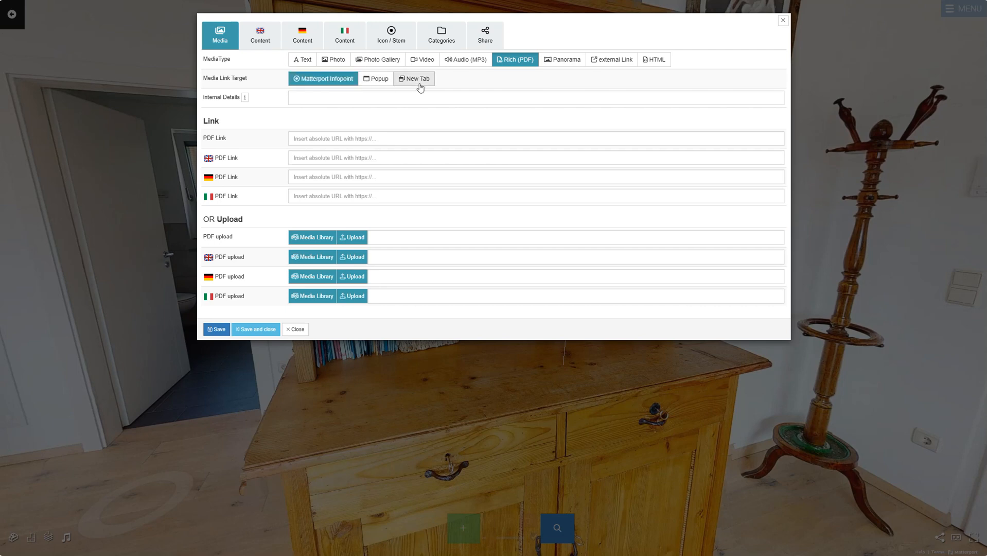
{"action": "left_click", "coordinate": [379, 80]}
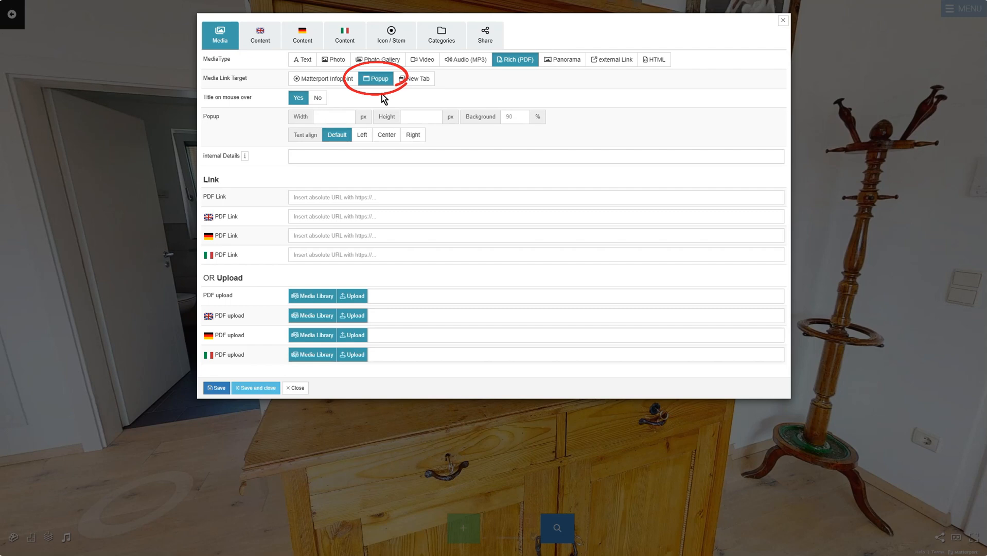
{"action": "left_click", "coordinate": [345, 297]}
{"action": "double_click", "coordinate": [97, 44]}
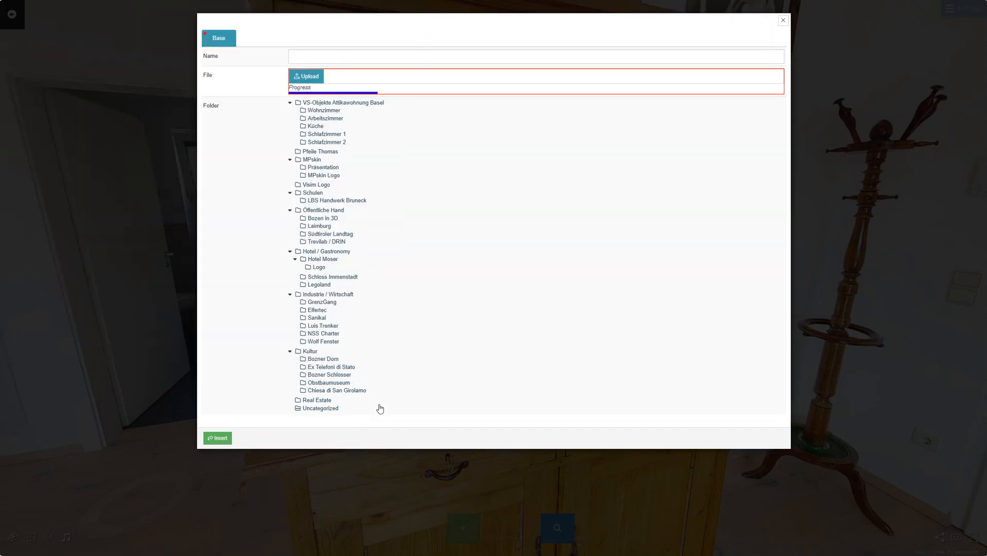
{"action": "left_click", "coordinate": [226, 434]}
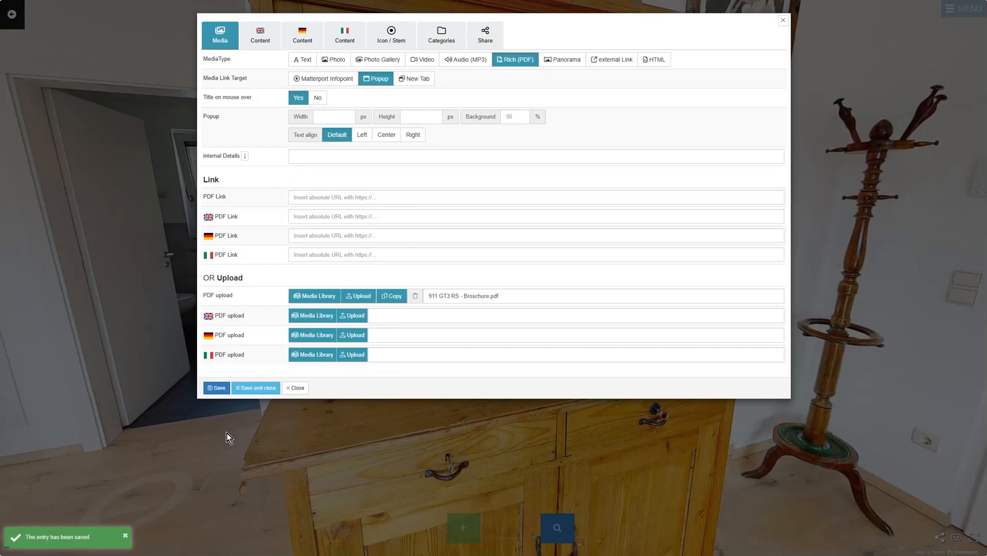
- Title the PDF tag 'PDF' in English and check the German and Italian content
{"action": "left_click", "coordinate": [260, 35]}
{"action": "left_click_drag", "start_coordinate": [320, 58], "coordinate": [287, 61]}
{"action": "type", "text": "PDF"}
{"action": "left_click", "coordinate": [303, 37]}
{"action": "left_click", "coordinate": [306, 58]}
{"action": "left_click", "coordinate": [343, 37]}
- Give the tag a white background and open-book icon, then save and close it
{"action": "left_click", "coordinate": [344, 56]}
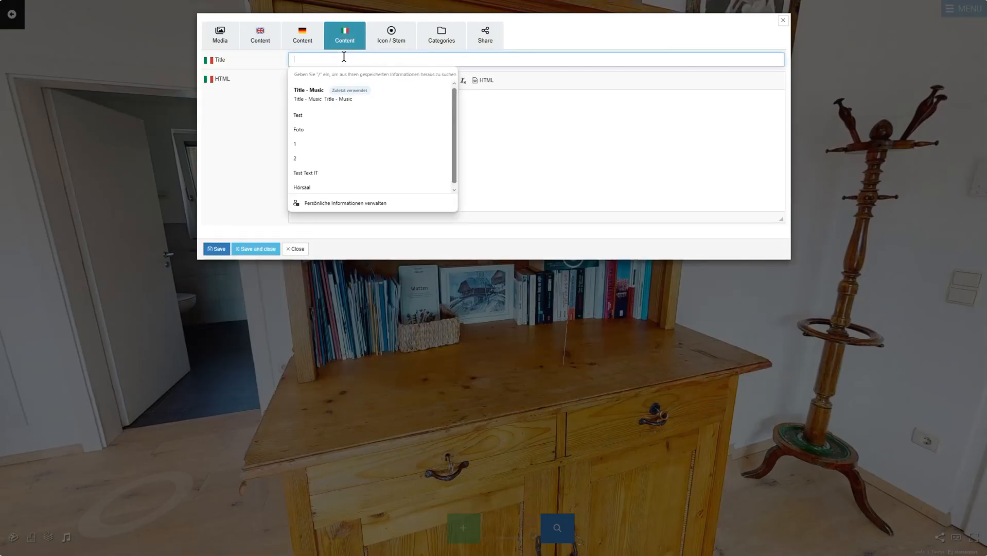
{"action": "left_click", "coordinate": [386, 37]}
{"action": "left_click", "coordinate": [330, 99]}
{"action": "left_click", "coordinate": [359, 116]}
{"action": "type", "text": "book"}
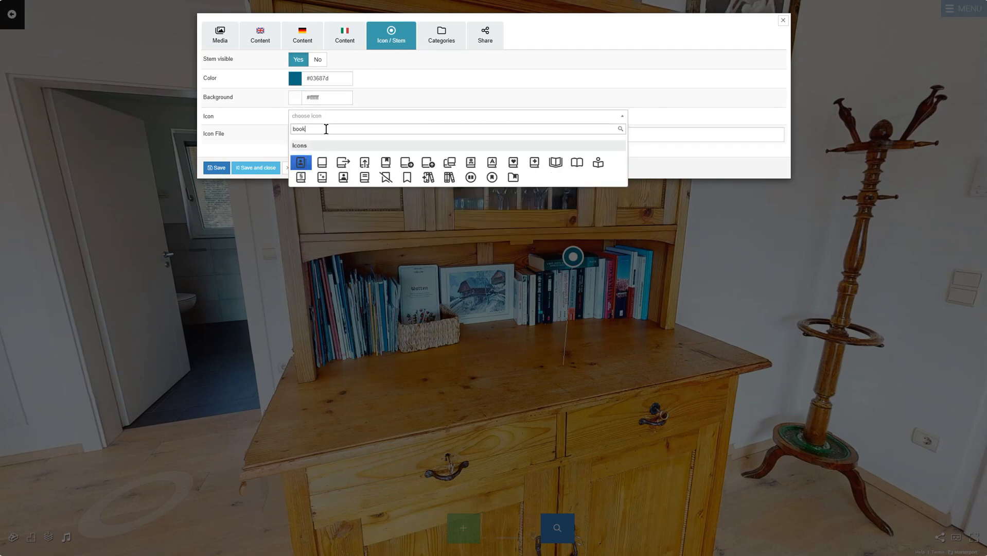
{"action": "left_click", "coordinate": [576, 162]}
{"action": "left_click", "coordinate": [269, 170]}
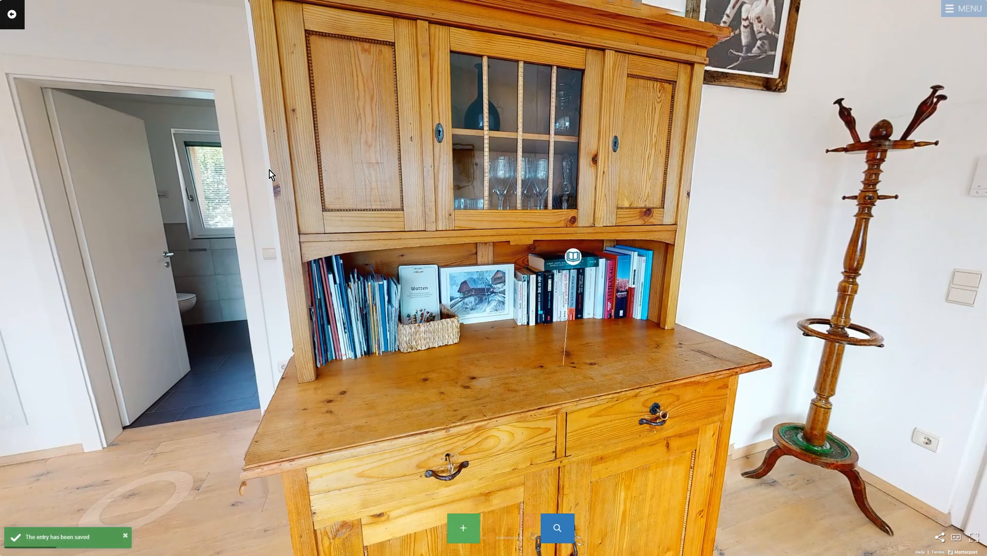
- Preview the tour and scroll through the book tag's brochure PDF
{"action": "left_click", "coordinate": [556, 529]}
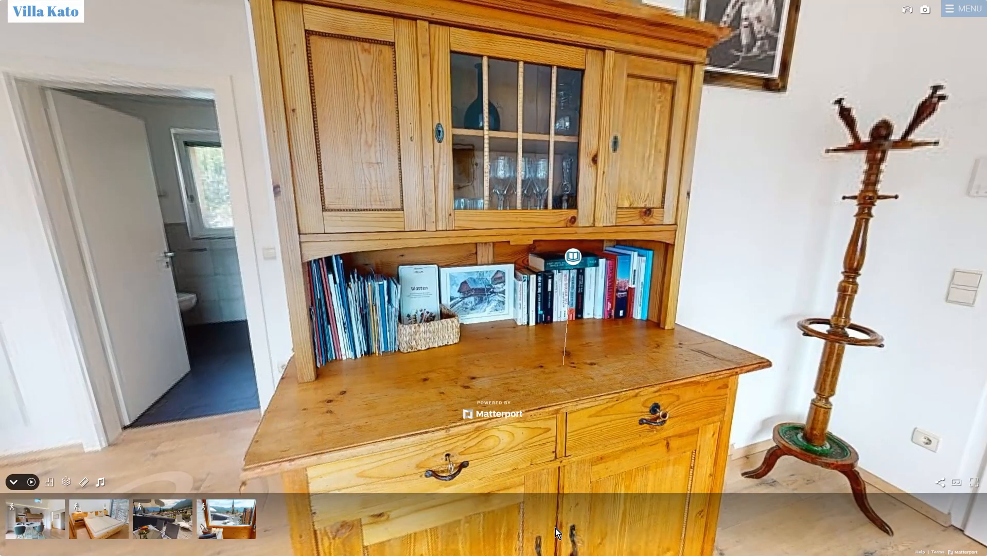
{"action": "left_click", "coordinate": [573, 257]}
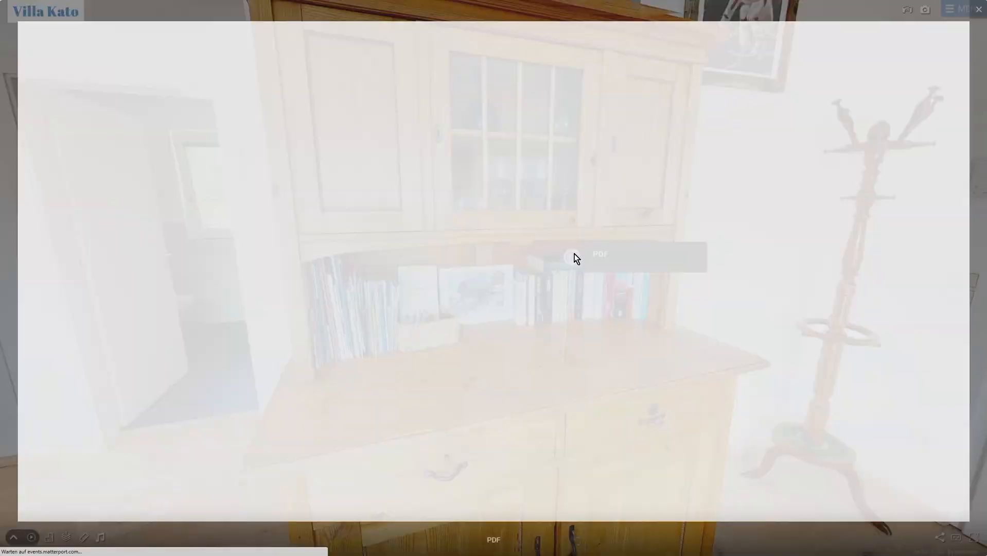
{"action": "scroll", "coordinate": [576, 254], "scroll_direction": "down", "scroll_amount": 15}
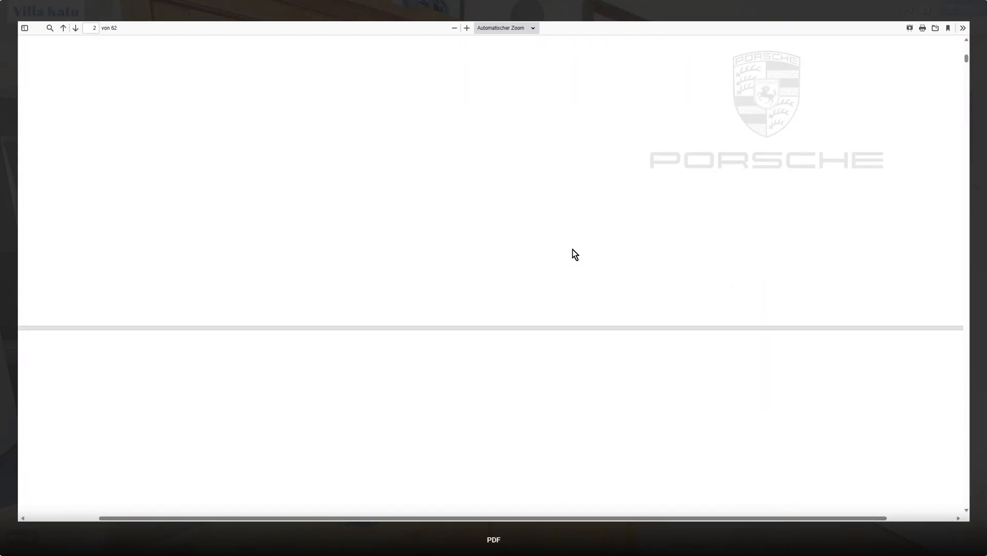
{"action": "scroll", "coordinate": [572, 250], "scroll_direction": "down", "scroll_amount": 10}
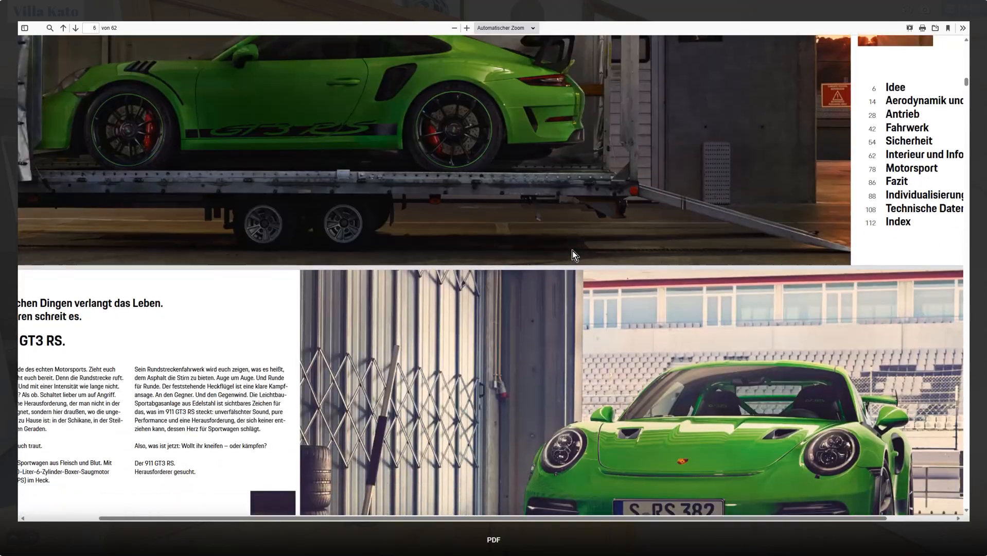
{"action": "scroll", "coordinate": [643, 176], "scroll_direction": "up", "scroll_amount": 5}
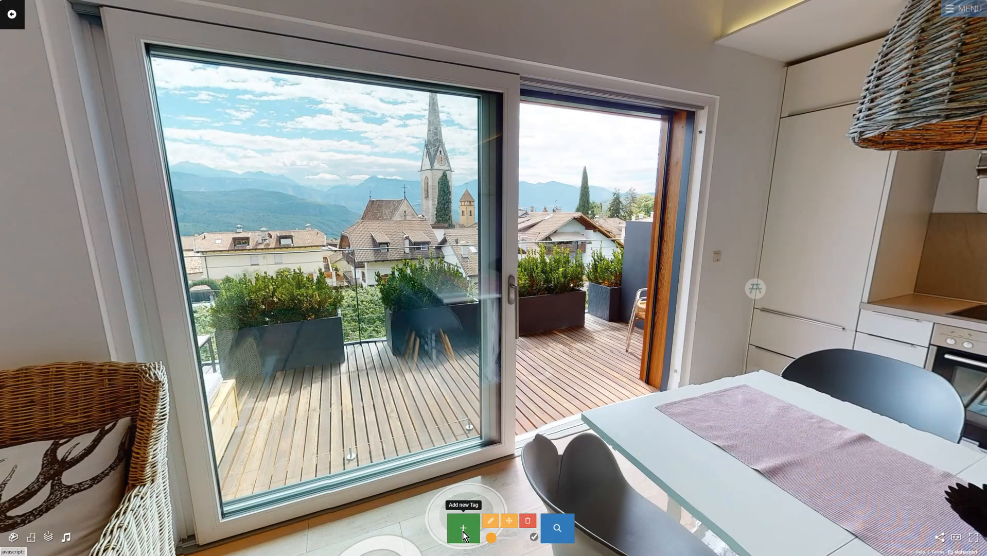
- Place a new tag on the balcony floor as a Panorama tag showing Drohnenfoto 3
{"action": "left_click", "coordinate": [463, 528]}
{"action": "left_click", "coordinate": [583, 384]}
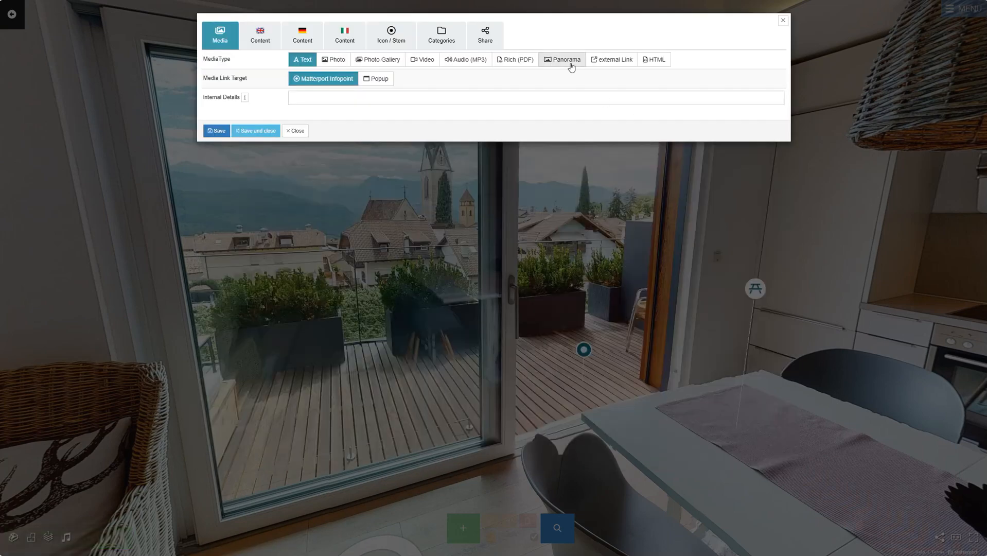
{"action": "left_click", "coordinate": [566, 61]}
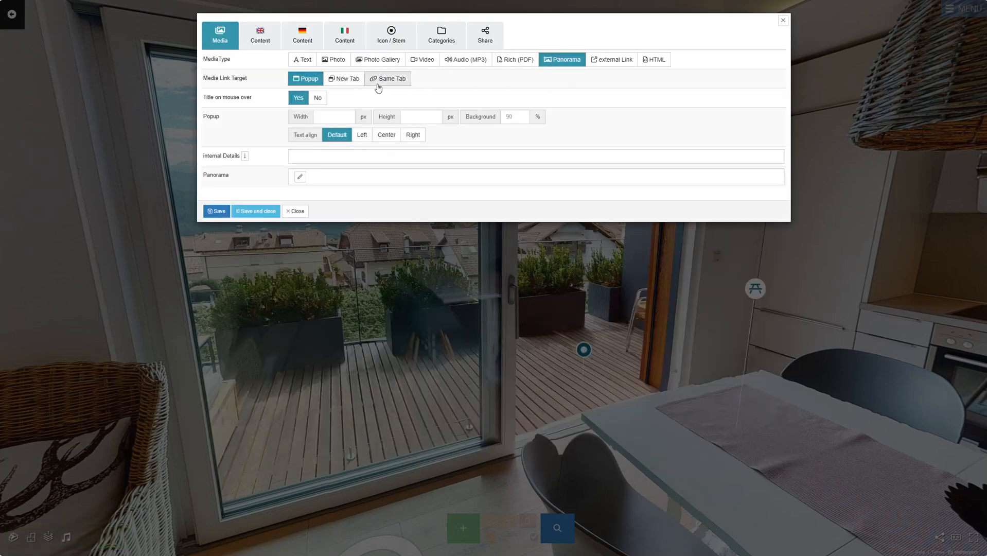
{"action": "left_click", "coordinate": [301, 178]}
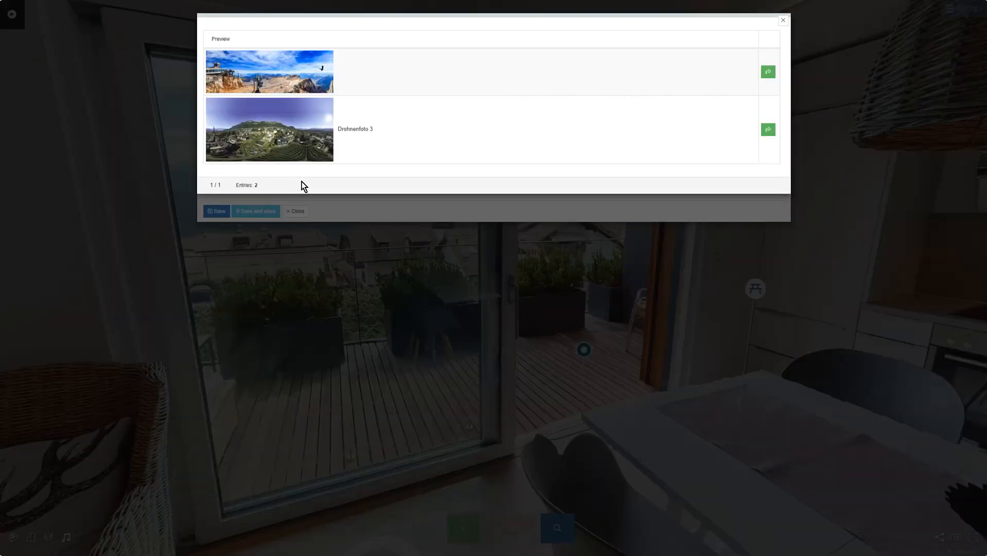
{"action": "left_click", "coordinate": [769, 132]}
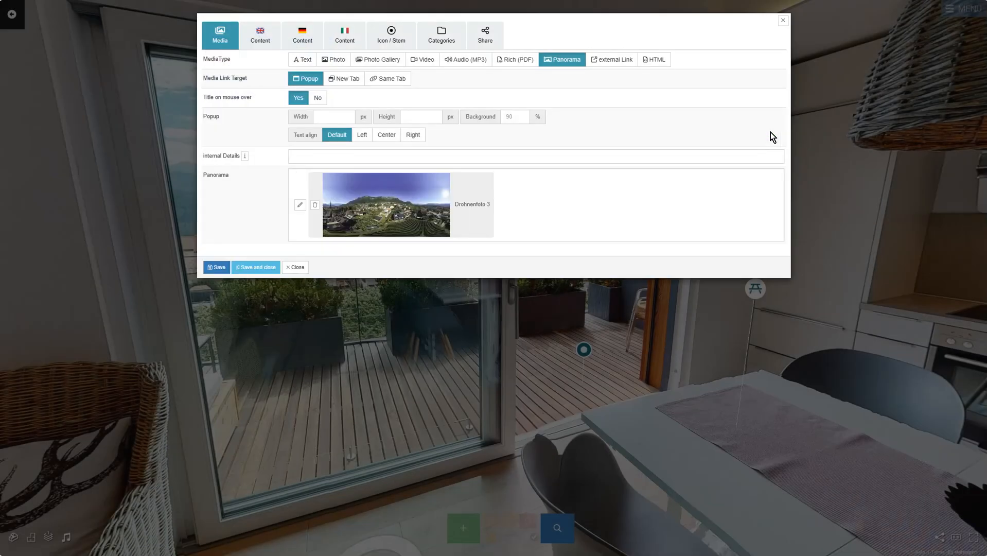
{"action": "left_click", "coordinate": [260, 35]}
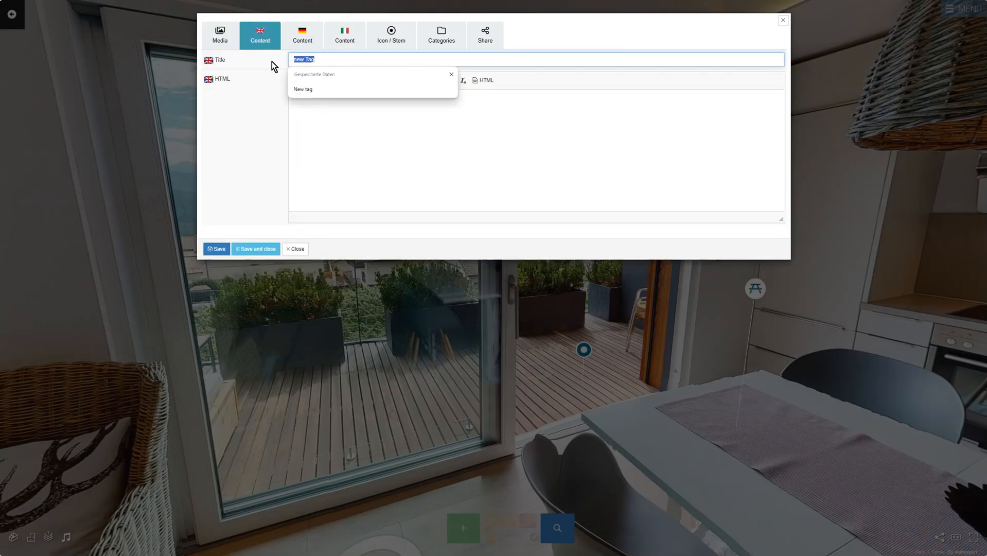
- Title the tag 'Panorama View' in the English, German and Italian fields
{"action": "type", "text": "Panorama View"}
{"action": "key", "text": "ctrl+a"}
{"action": "left_click", "coordinate": [302, 36]}
{"action": "left_click", "coordinate": [345, 36]}
{"action": "left_click", "coordinate": [345, 58]}
{"action": "type", "text": "Panorama View"}
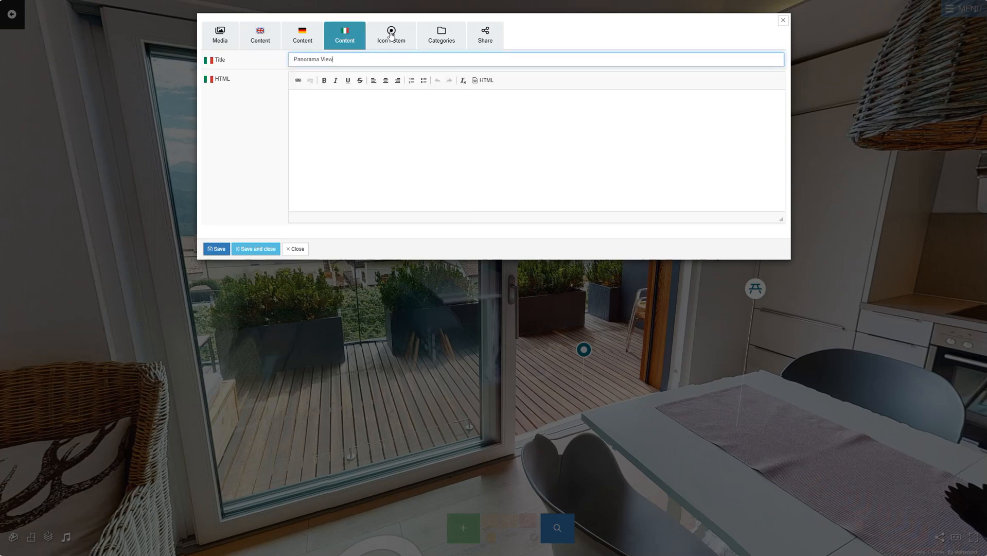
- Give the tag the 'pano' panorama icon and save it
{"action": "left_click", "coordinate": [391, 35]}
{"action": "left_click", "coordinate": [326, 116]}
{"action": "type", "text": "pano"}
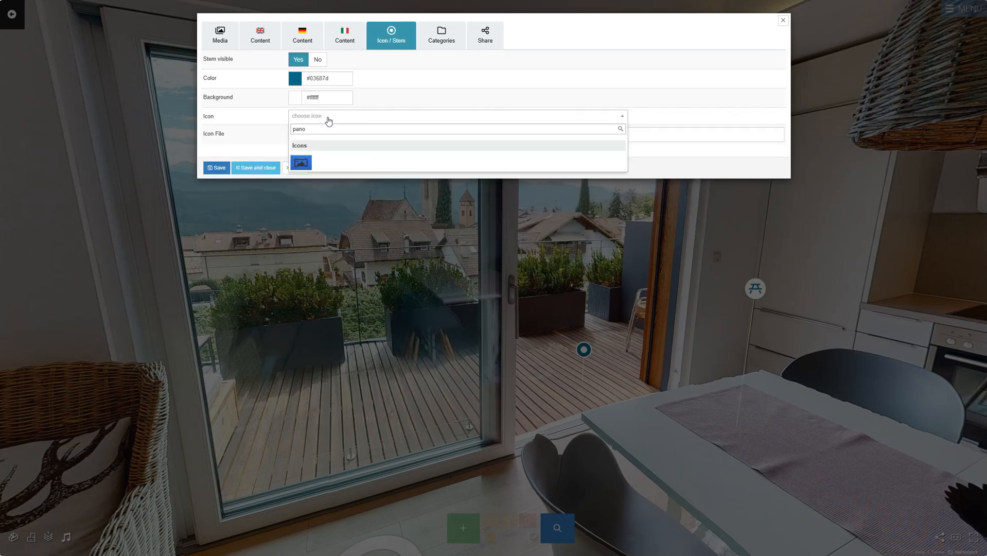
{"action": "left_click", "coordinate": [301, 163]}
{"action": "left_click", "coordinate": [220, 35]}
{"action": "left_click", "coordinate": [260, 270]}
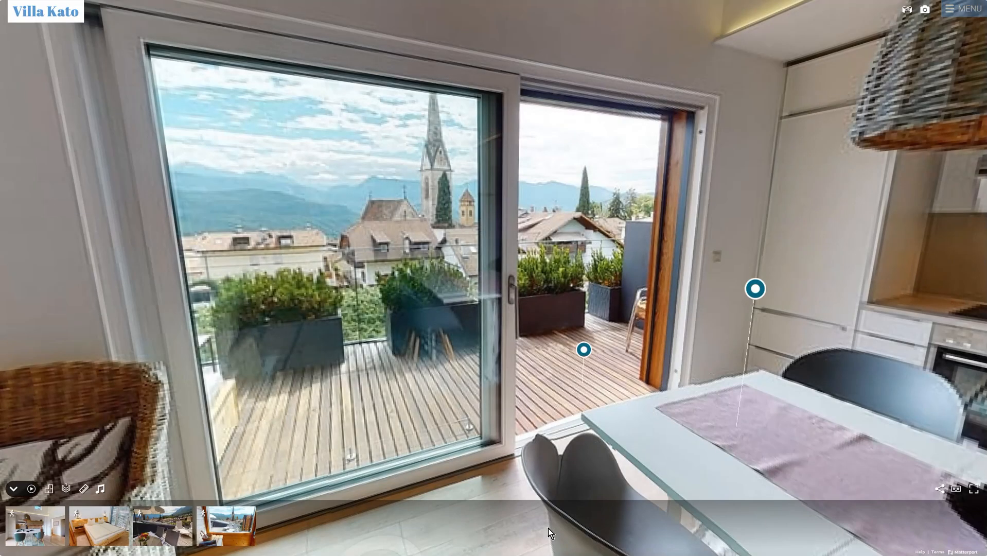
- Open the Panorama View tag and rotate its drone panorama toward the mountains, village and vineyards
{"action": "left_click", "coordinate": [583, 352]}
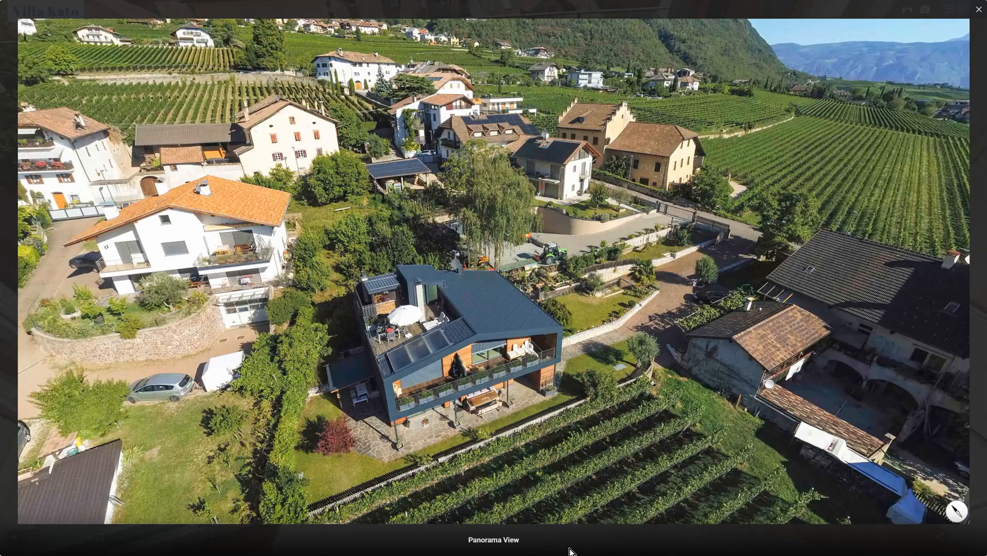
{"action": "left_click_drag", "start_coordinate": [248, 265], "coordinate": [780, 316]}
{"action": "left_click_drag", "start_coordinate": [851, 241], "coordinate": [770, 305]}
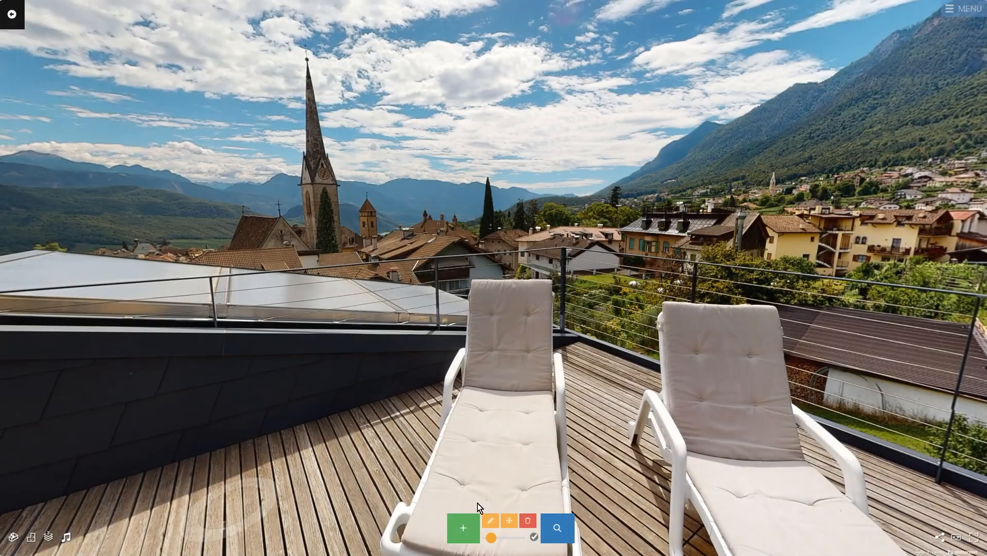
{"action": "left_click", "coordinate": [466, 535]}
{"action": "left_click", "coordinate": [389, 415]}
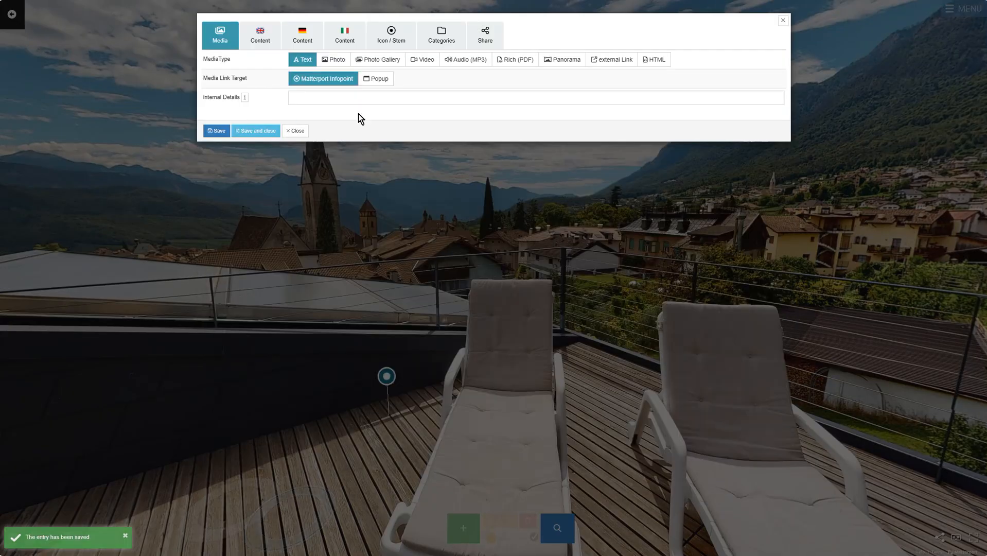
{"action": "left_click", "coordinate": [633, 60]}
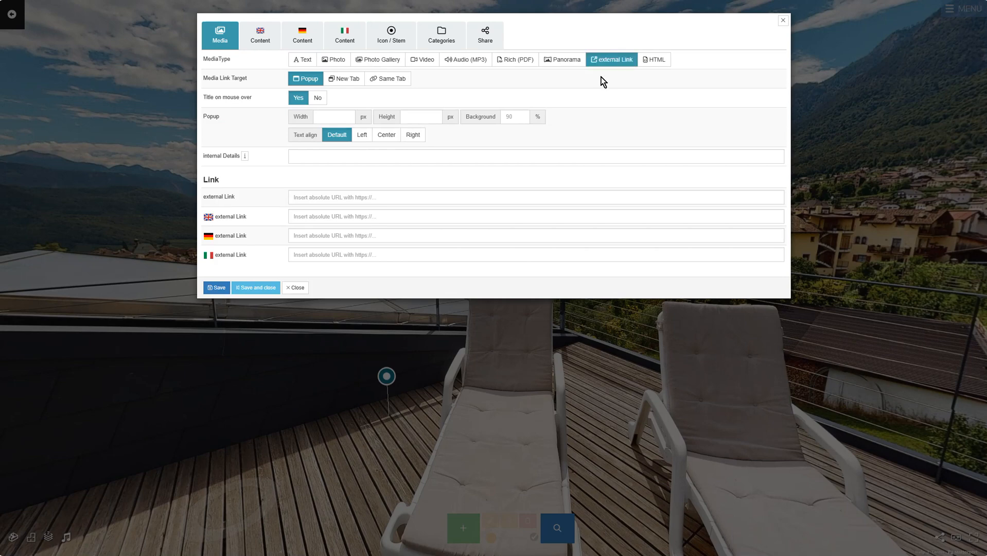
{"action": "left_click", "coordinate": [403, 196]}
{"action": "type", "text": "https://mpskin.com/"}
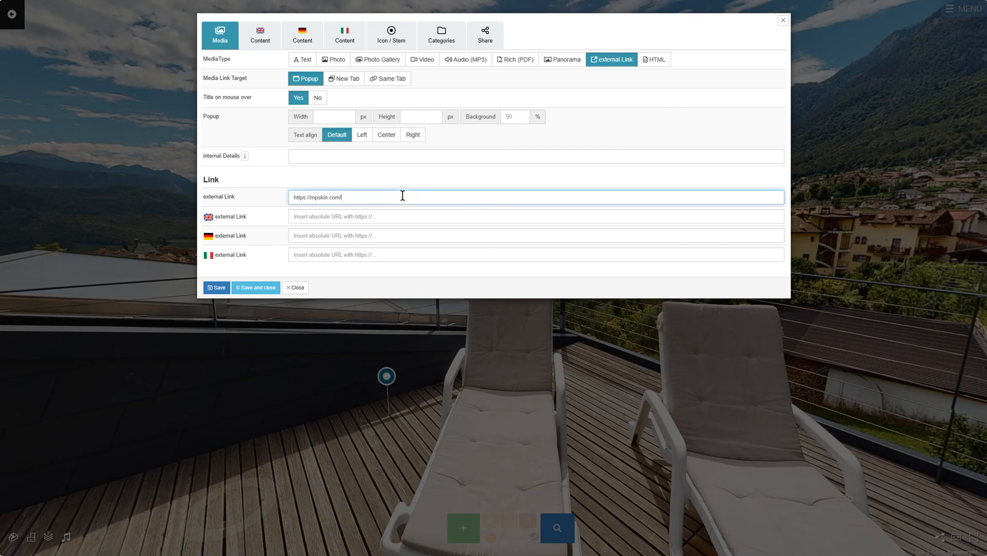
- Title the tag 'external Link' in the English, German and Italian fields
{"action": "left_click", "coordinate": [275, 34]}
{"action": "left_click", "coordinate": [297, 60]}
{"action": "type", "text": "external Link"}
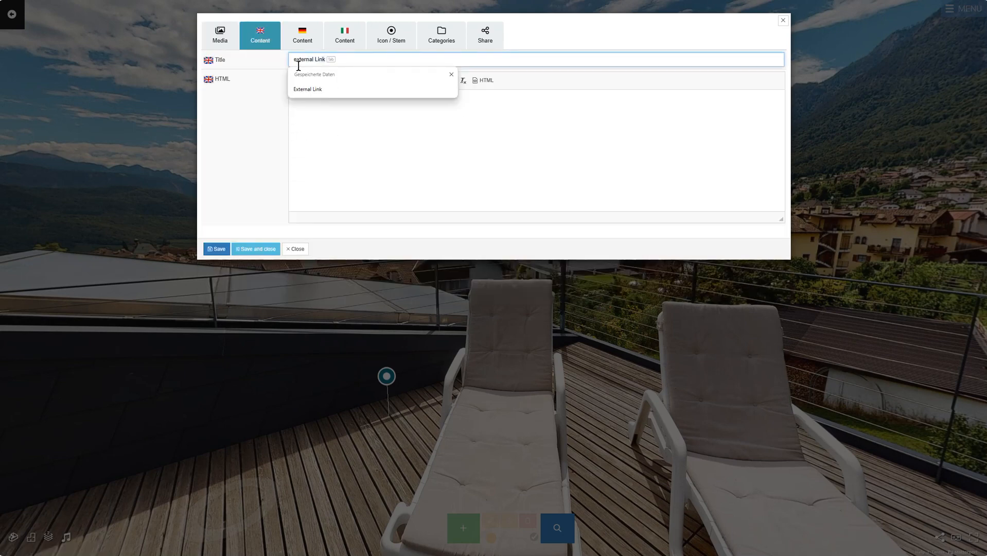
{"action": "key", "text": "ctrl+a"}
{"action": "left_click", "coordinate": [305, 30]}
{"action": "left_click", "coordinate": [344, 34]}
- Give the tag the external-link icon on a white background and save it
{"action": "left_click", "coordinate": [390, 34]}
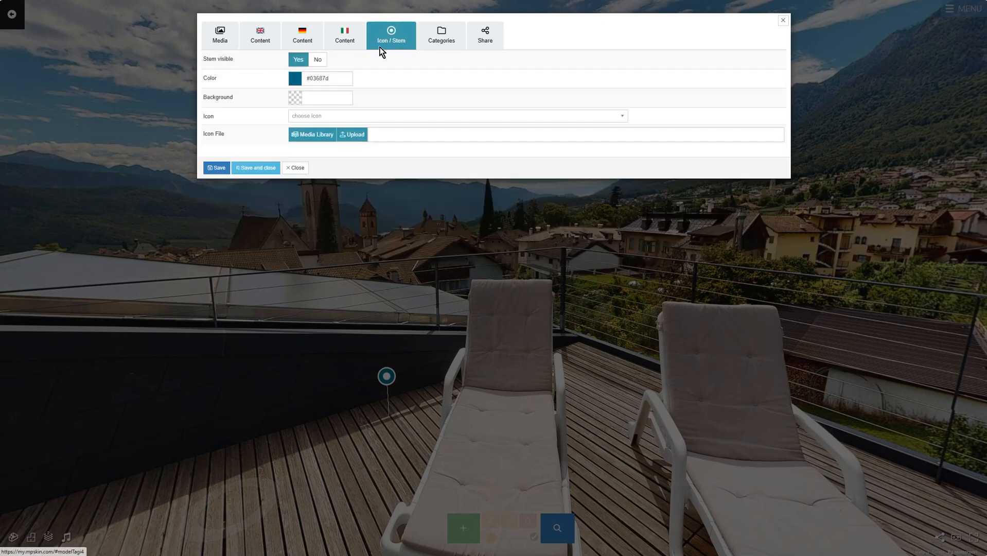
{"action": "left_click", "coordinate": [334, 97]}
{"action": "left_click", "coordinate": [367, 114]}
{"action": "left_click", "coordinate": [331, 116]}
{"action": "type", "text": "exter"}
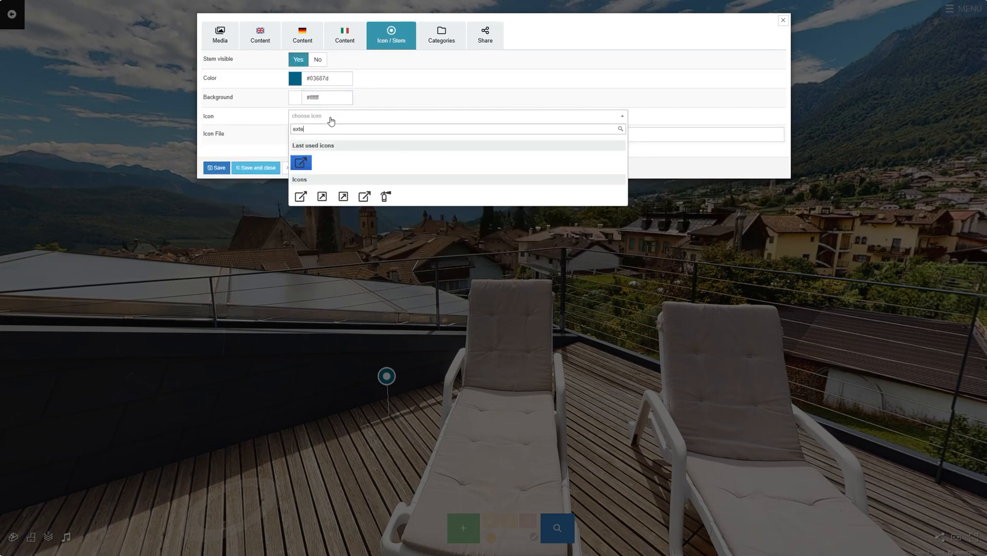
{"action": "left_click", "coordinate": [301, 164]}
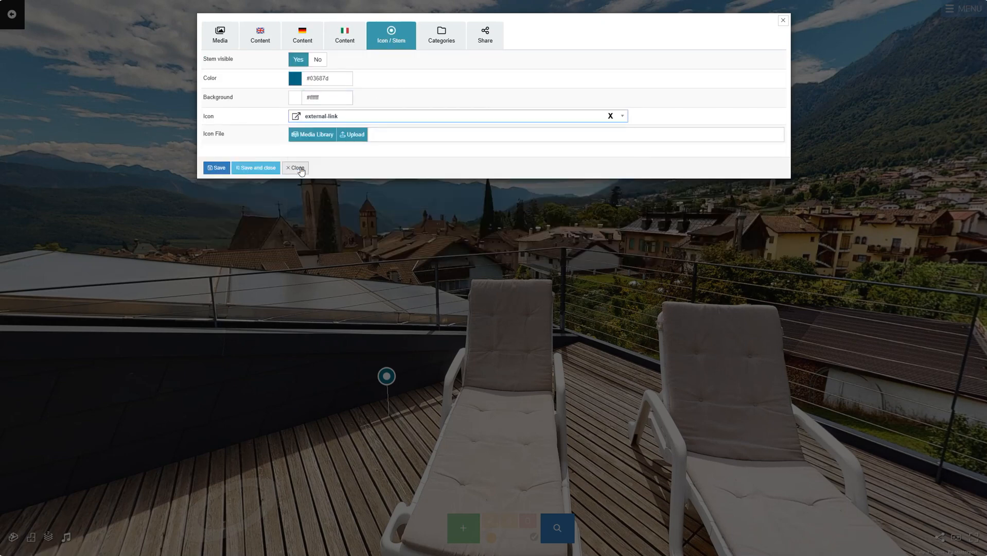
{"action": "left_click", "coordinate": [218, 45]}
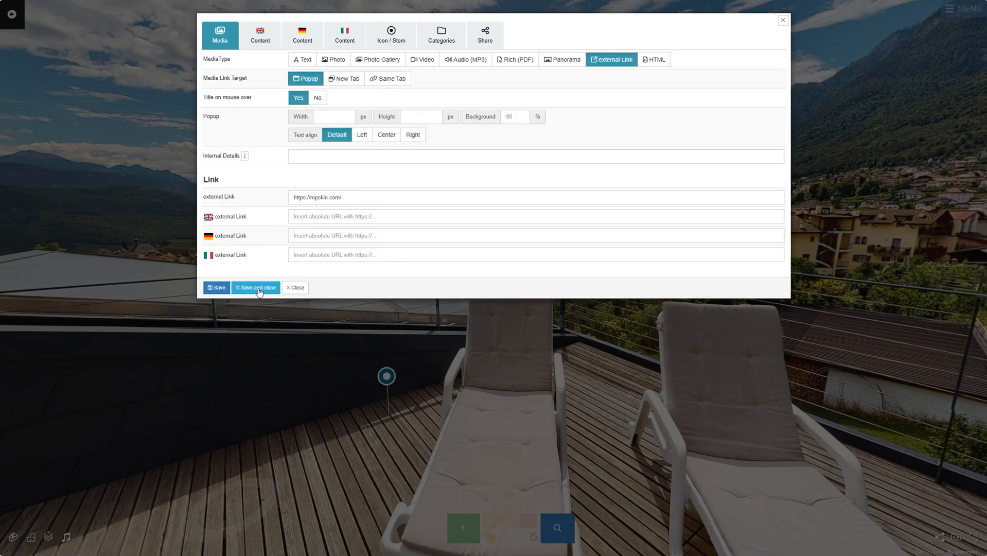
{"action": "left_click", "coordinate": [256, 287]}
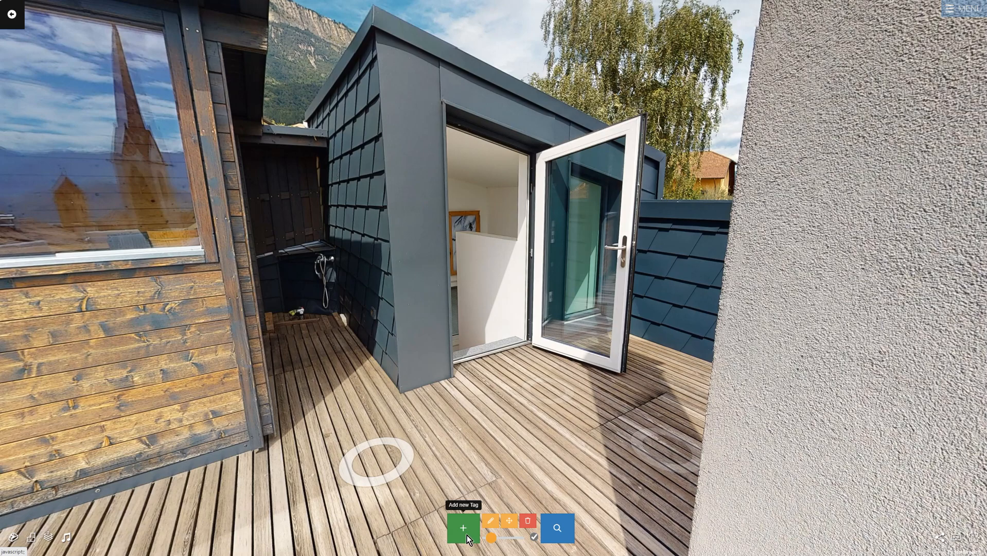
- Add an HTML-type tag on the deck and fill in its English, German and Italian titles
{"action": "left_click", "coordinate": [463, 530]}
{"action": "left_click", "coordinate": [470, 419]}
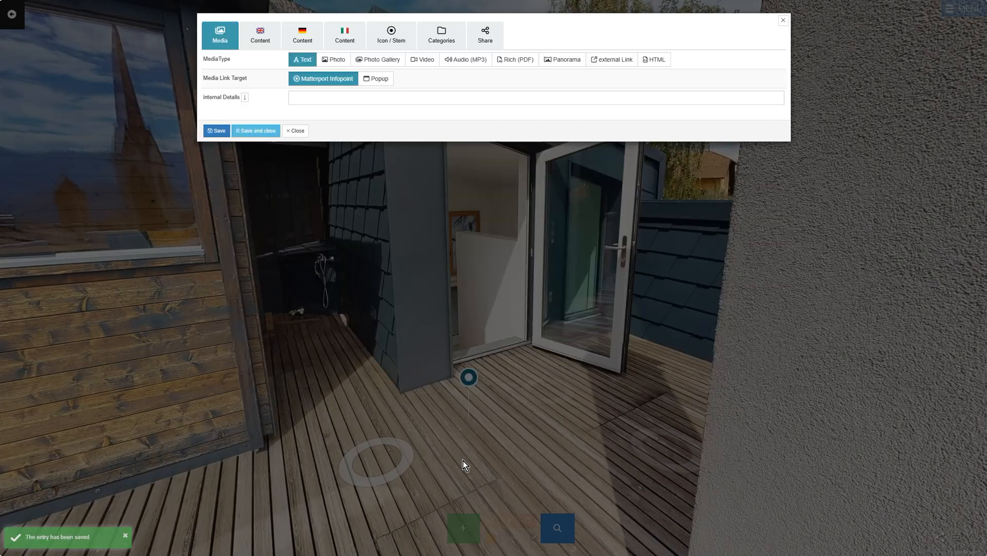
{"action": "left_click", "coordinate": [652, 62]}
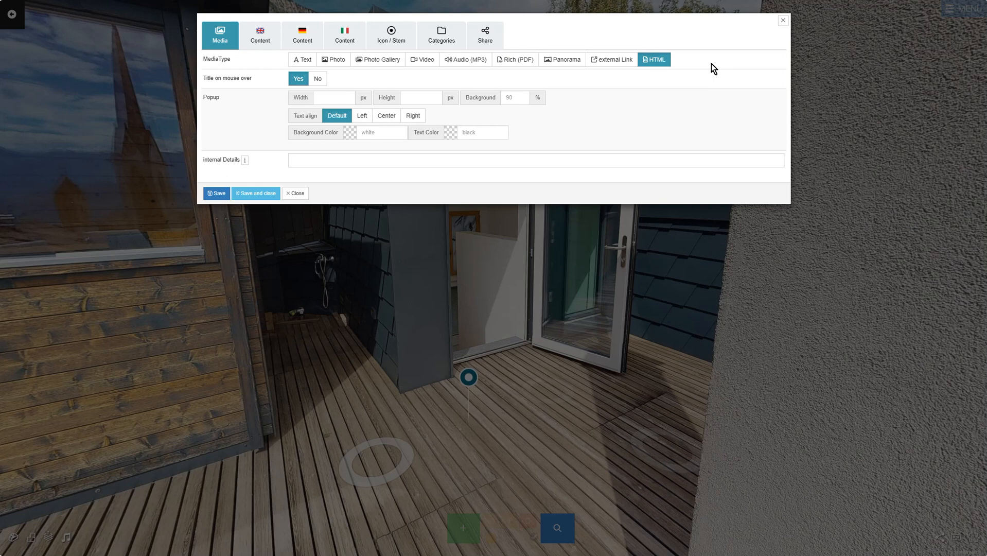
{"action": "left_click", "coordinate": [262, 44]}
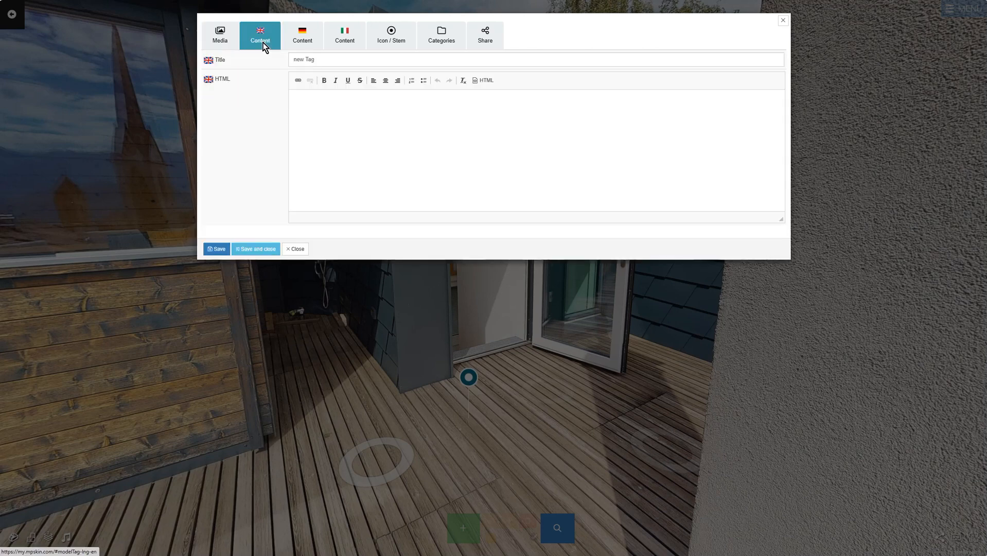
{"action": "left_click", "coordinate": [242, 60]}
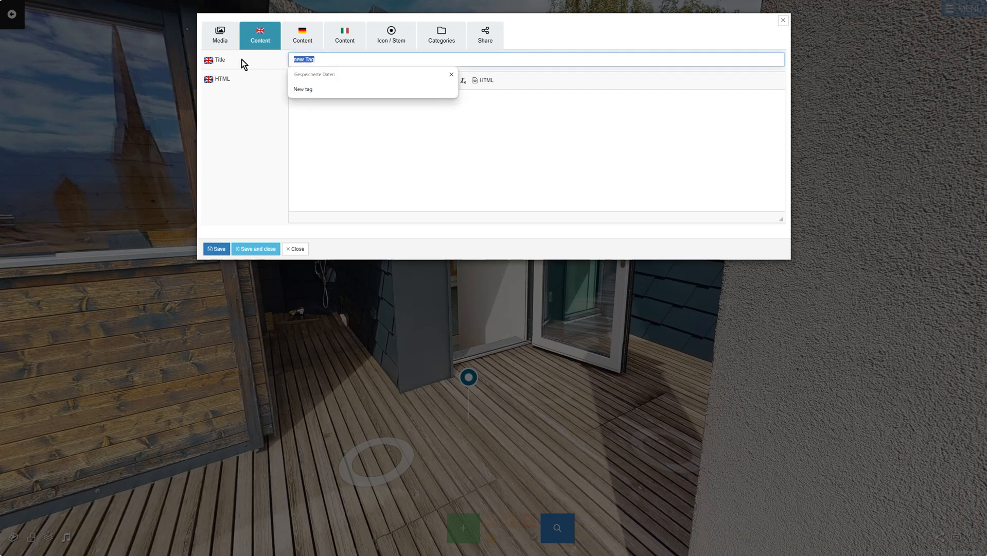
{"action": "left_click", "coordinate": [302, 37]}
{"action": "left_click", "coordinate": [317, 58]}
{"action": "type", "text": "deutsch"}
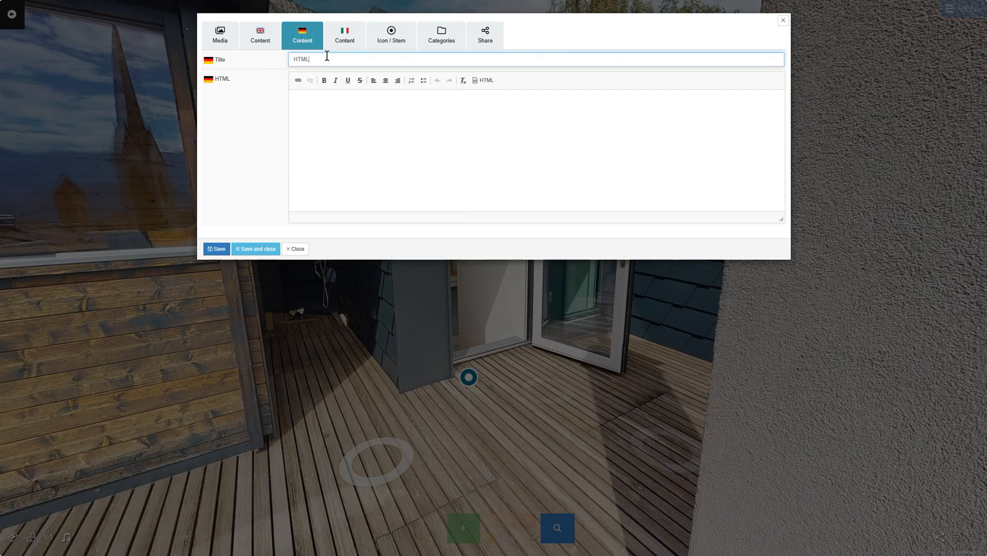
{"action": "left_click", "coordinate": [349, 41]}
{"action": "left_click", "coordinate": [352, 59]}
{"action": "type", "text": "HTML"}
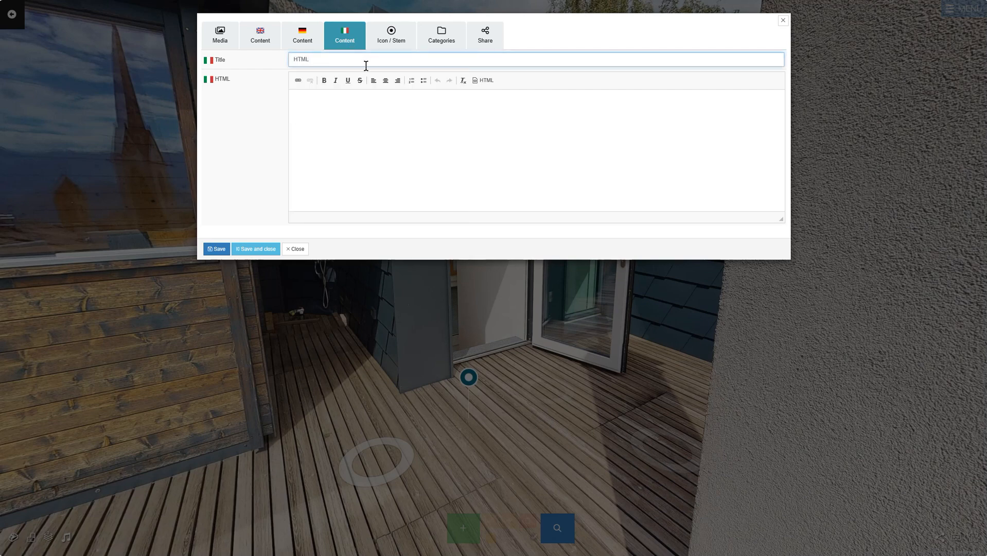
- Paste the HTML biography into the Italian, German and English content editors
{"action": "left_click", "coordinate": [384, 123]}
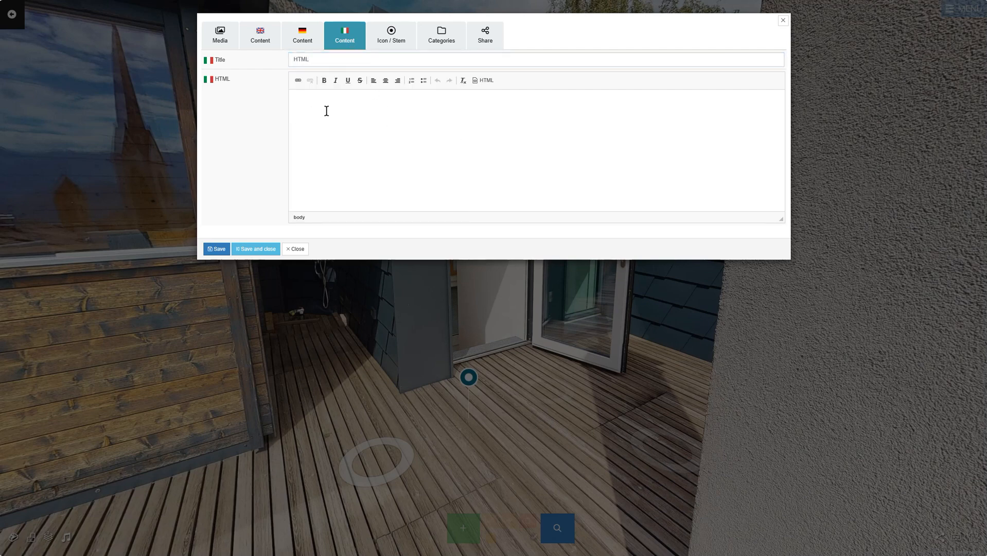
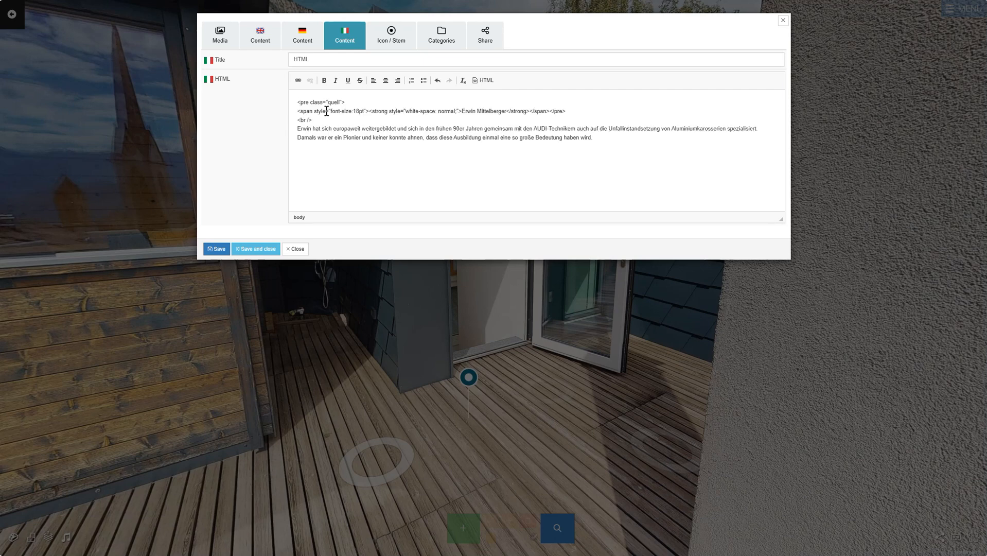
{"action": "left_click", "coordinate": [488, 81]}
{"action": "left_click", "coordinate": [488, 81]}
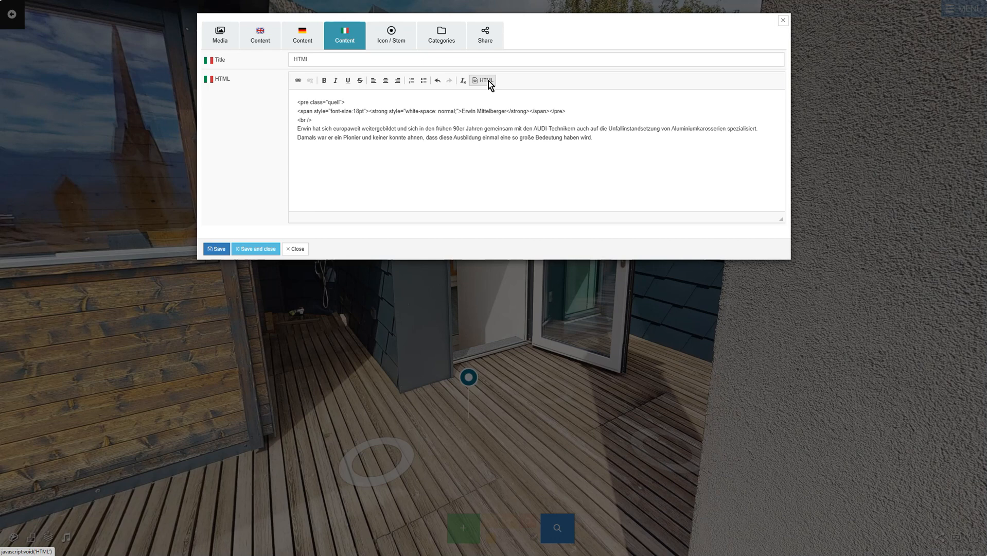
{"action": "left_click", "coordinate": [302, 36]}
{"action": "left_click", "coordinate": [351, 110]}
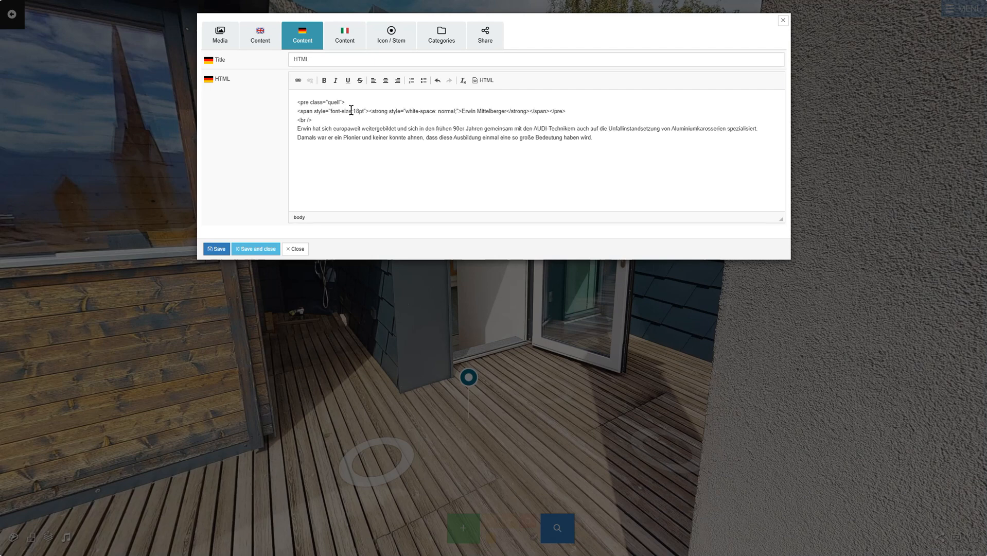
{"action": "left_click", "coordinate": [259, 37]}
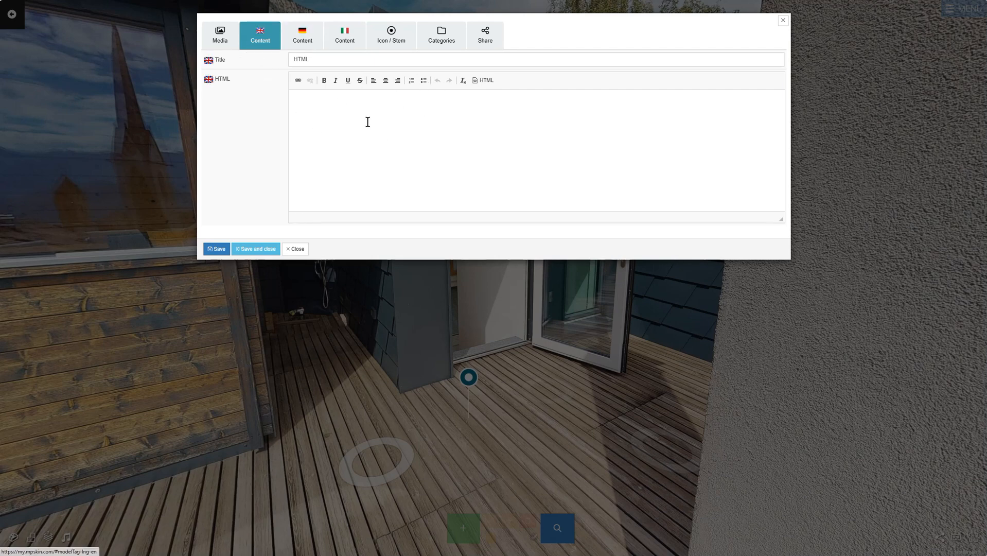
{"action": "left_click", "coordinate": [447, 116]}
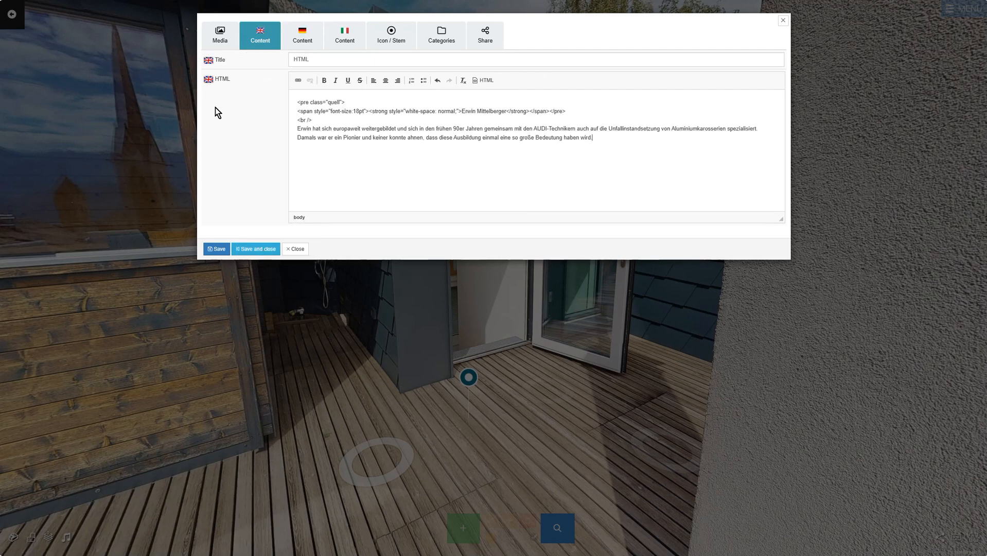
{"action": "left_click", "coordinate": [219, 37]}
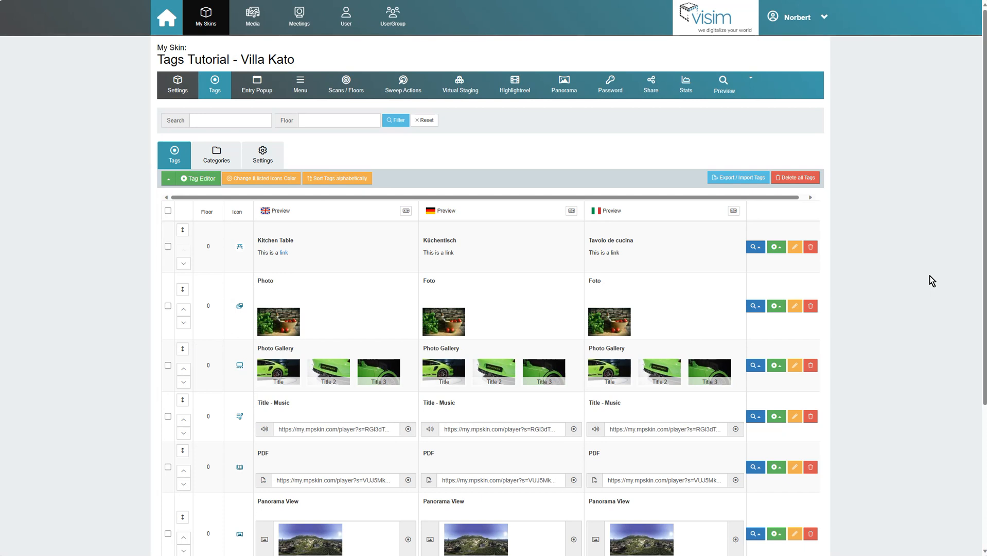
- Start a new tag category, then browse Bolzano's Arbours' tags and categories, expanding Mode & Sport
{"action": "left_click", "coordinate": [235, 162]}
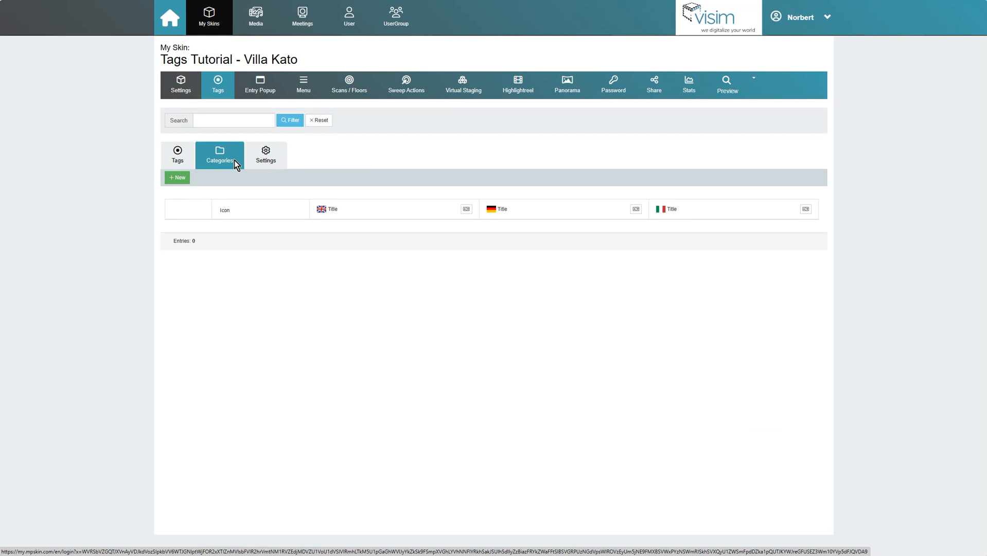
{"action": "left_click", "coordinate": [178, 178]}
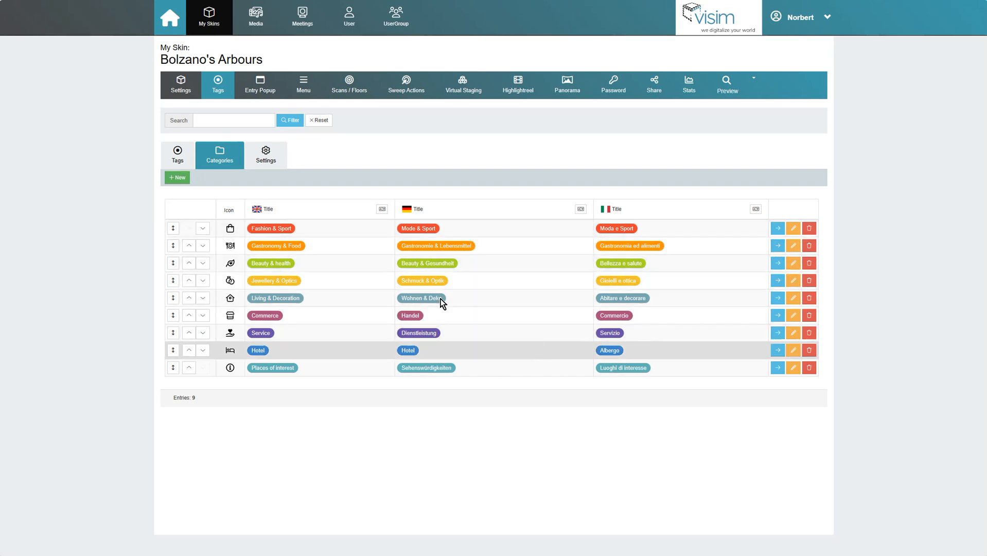
{"action": "left_click", "coordinate": [186, 164]}
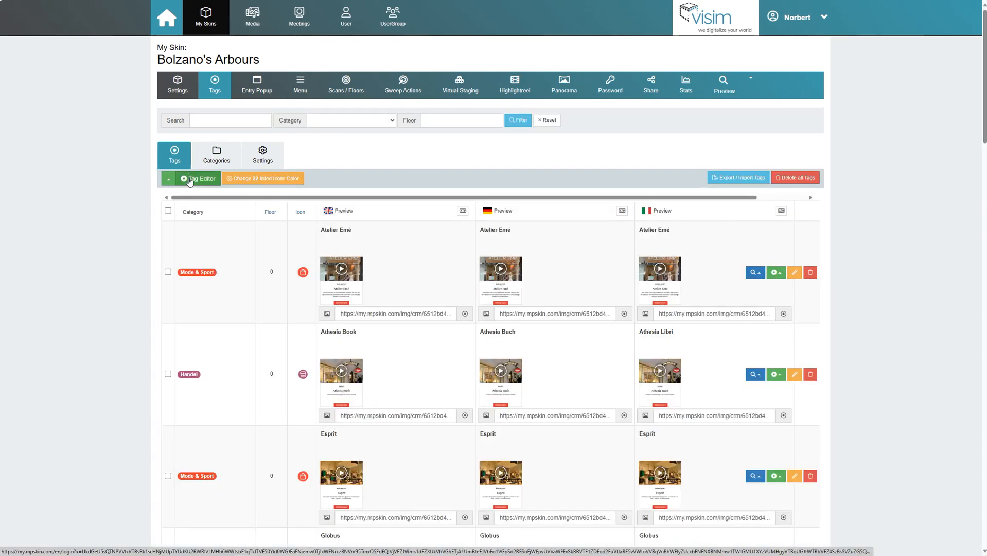
{"action": "scroll", "coordinate": [213, 204], "scroll_direction": "down", "scroll_amount": 6}
{"action": "scroll", "coordinate": [235, 212], "scroll_direction": "up", "scroll_amount": 6}
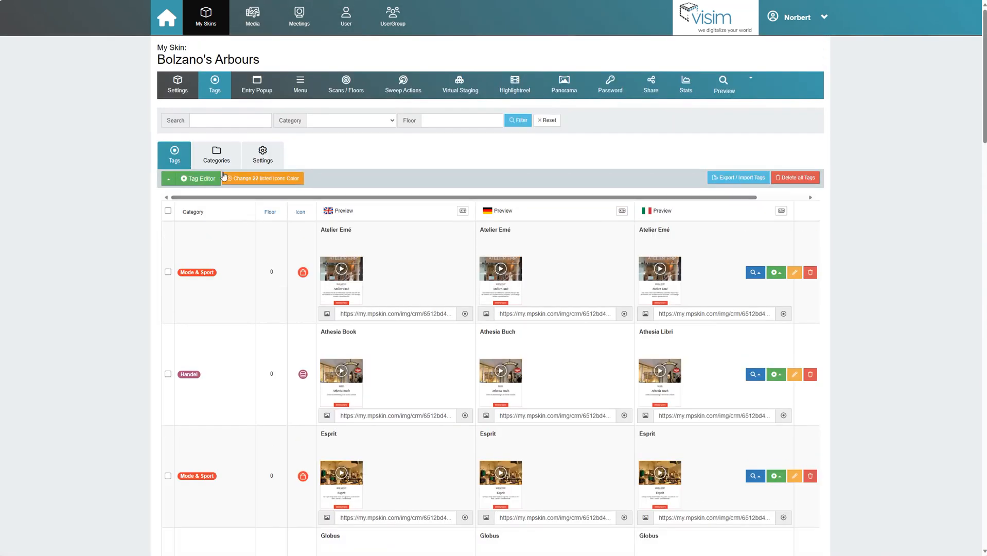
{"action": "left_click", "coordinate": [221, 160]}
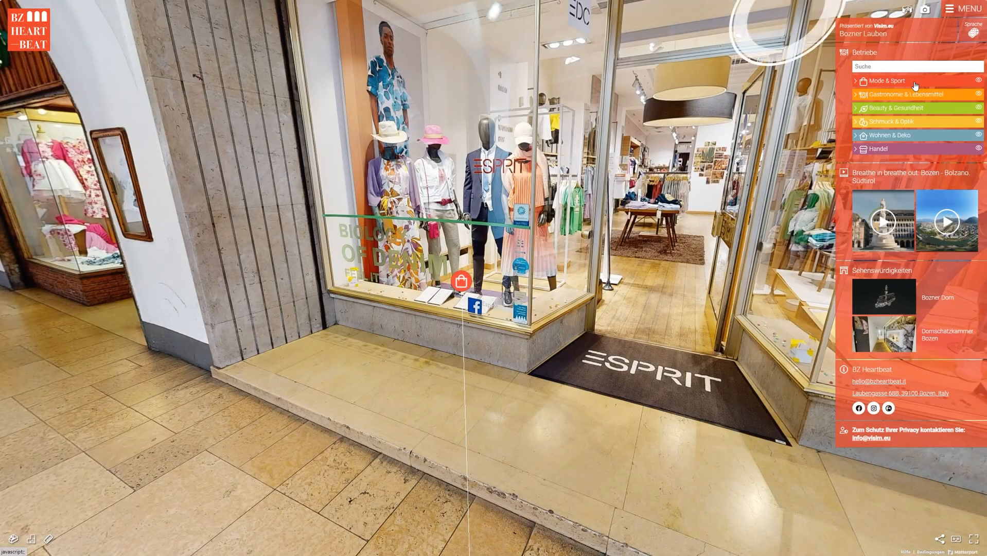
{"action": "left_click", "coordinate": [914, 82]}
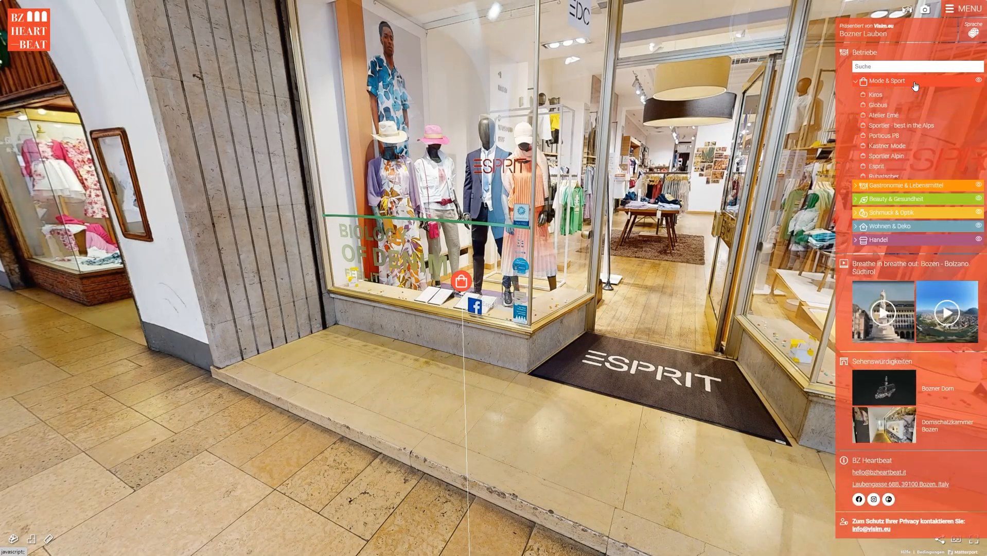
- Expand and collapse the Mode & Sport and Schmuck & Optik groups, then show Mode & Sport tags
{"action": "left_click", "coordinate": [914, 82]}
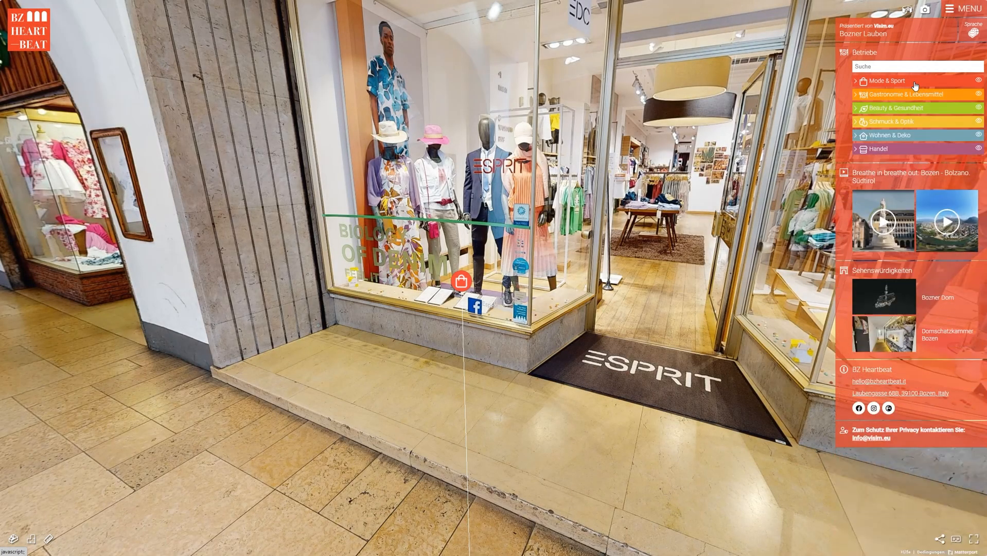
{"action": "left_click", "coordinate": [909, 122]}
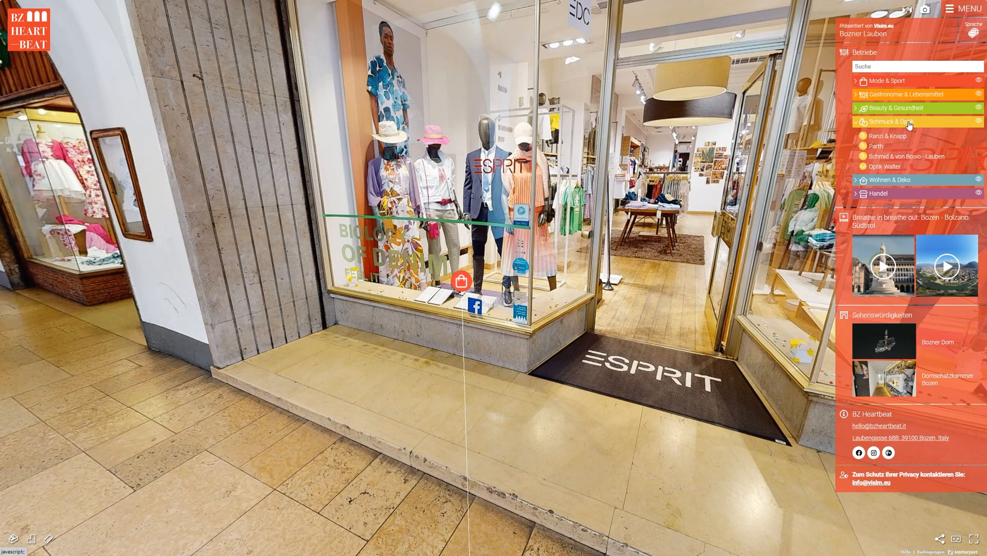
{"action": "left_click", "coordinate": [909, 122]}
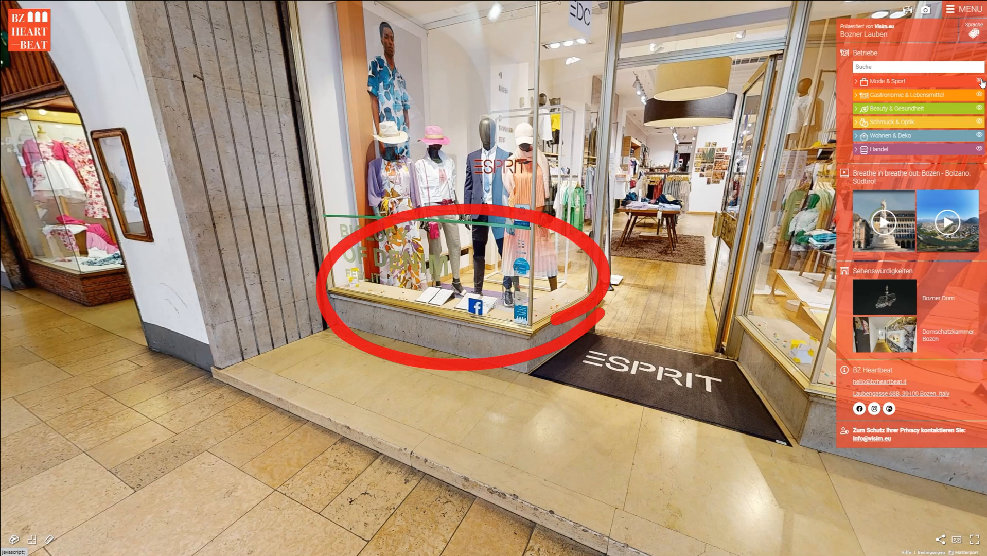
{"action": "left_click", "coordinate": [980, 81]}
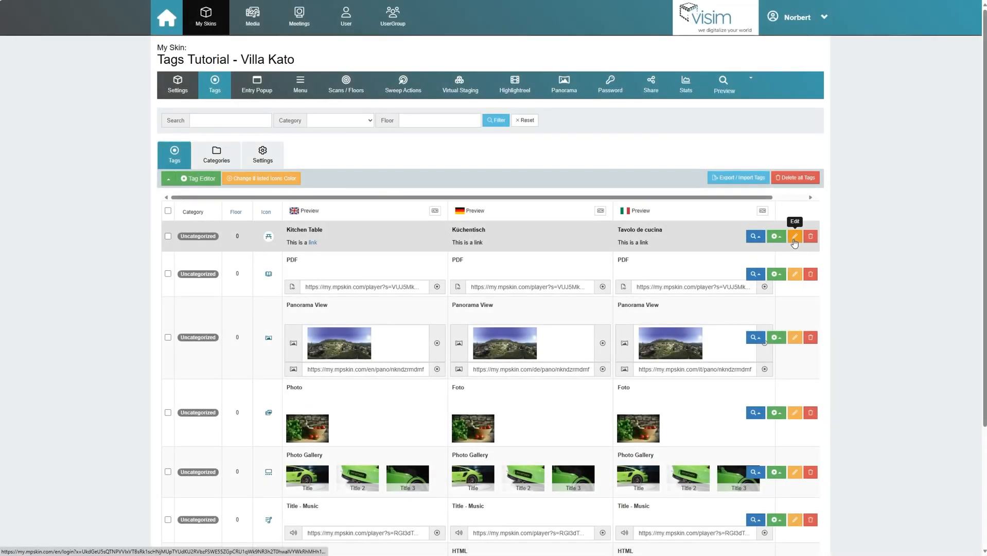
- Set the Kitchen Table tag's Test category to Yes and save it
{"action": "left_click", "coordinate": [794, 238]}
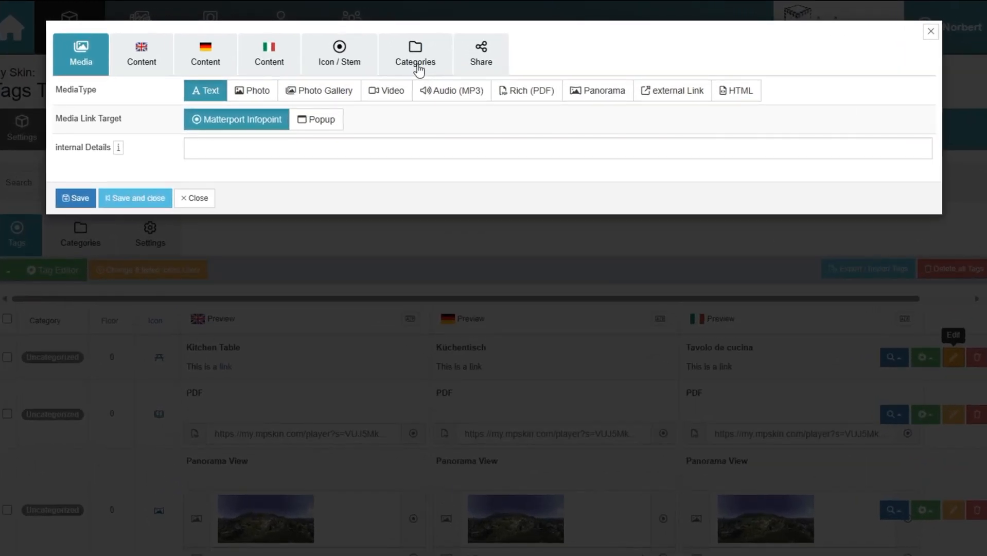
{"action": "left_click", "coordinate": [419, 69]}
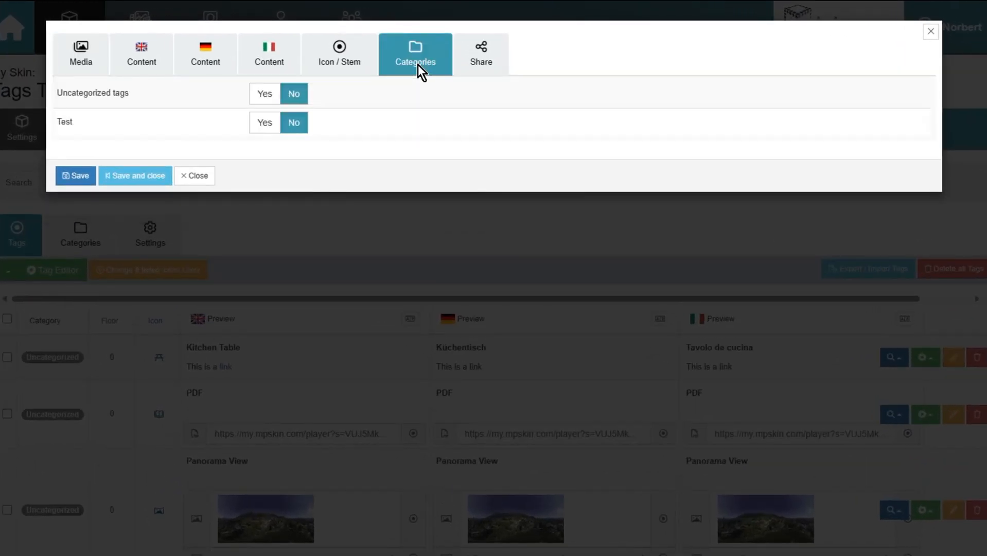
{"action": "left_click", "coordinate": [264, 130]}
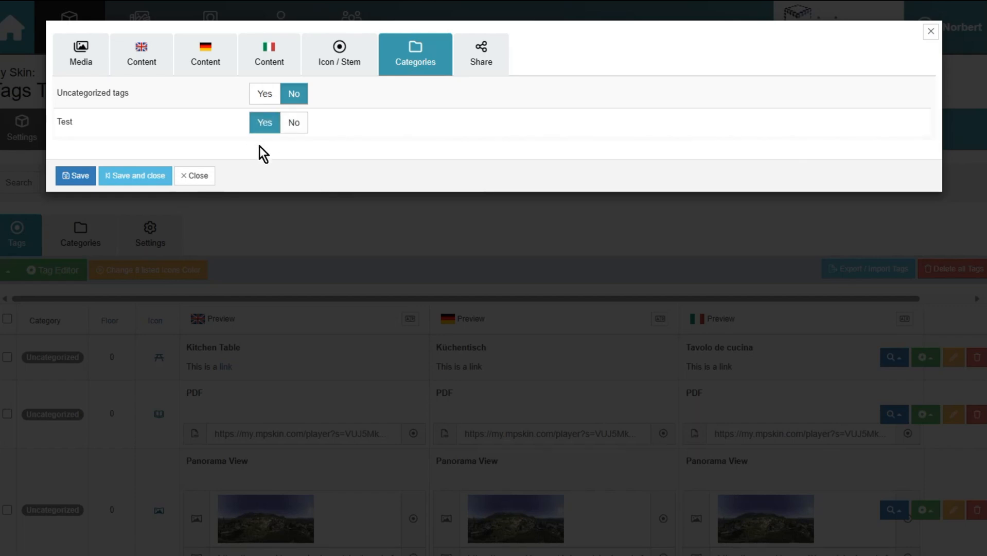
{"action": "left_click", "coordinate": [135, 175]}
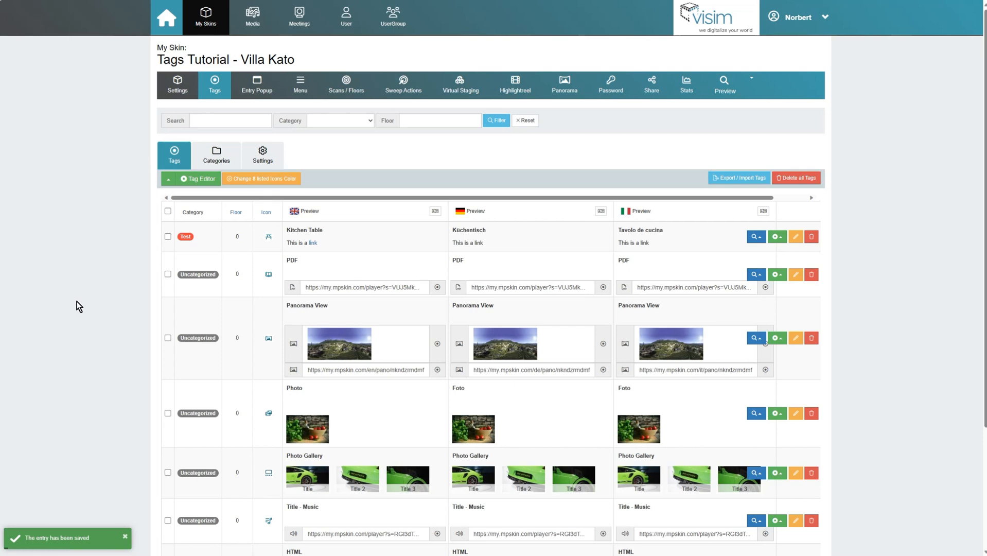
- Add the PDF and Panorama View tags to the Test category in one bulk action
{"action": "left_click", "coordinate": [167, 274]}
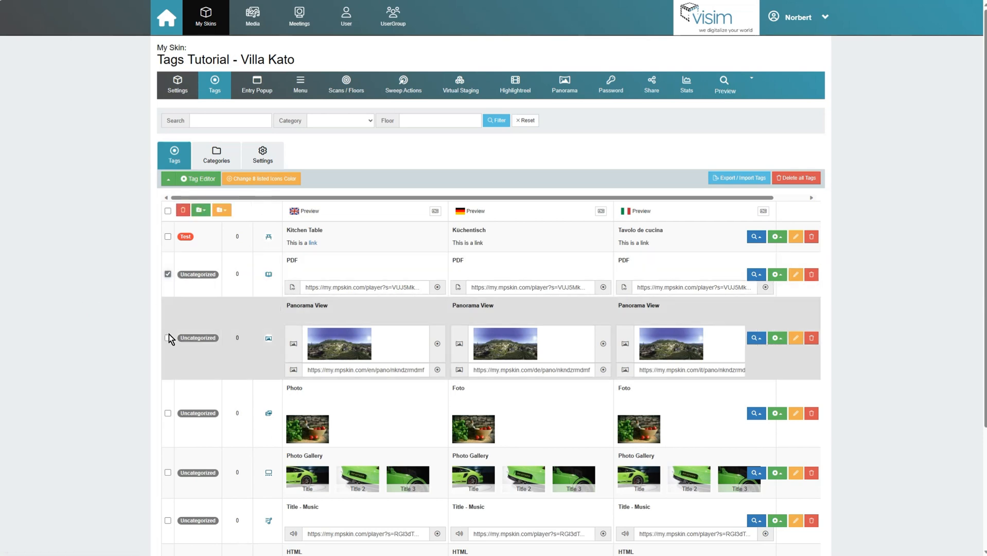
{"action": "left_click", "coordinate": [168, 338]}
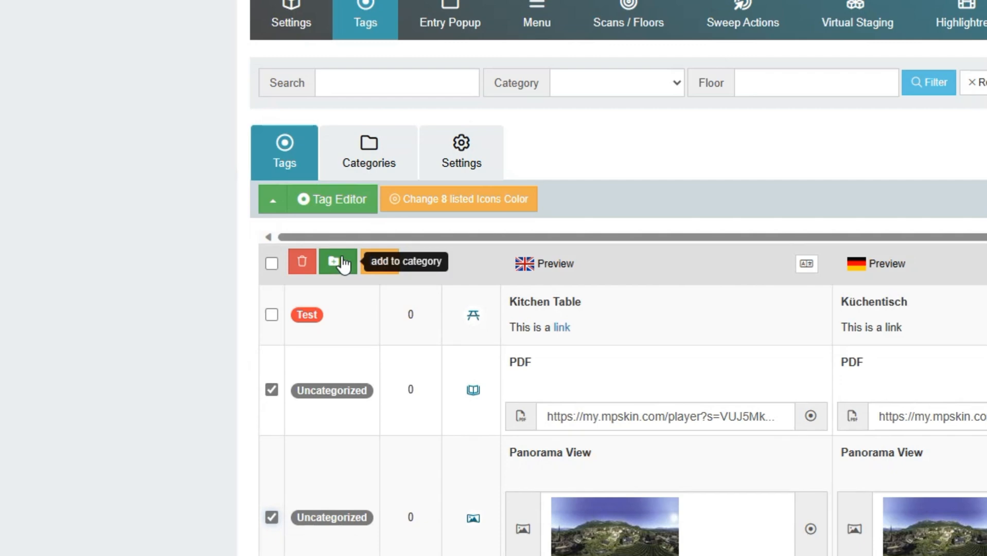
{"action": "left_click", "coordinate": [341, 263]}
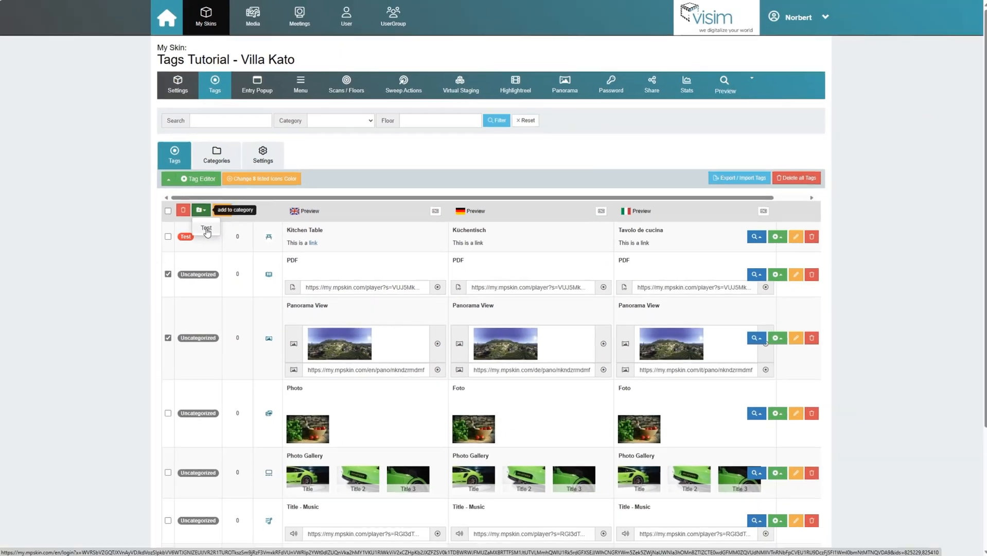
{"action": "left_click", "coordinate": [206, 227]}
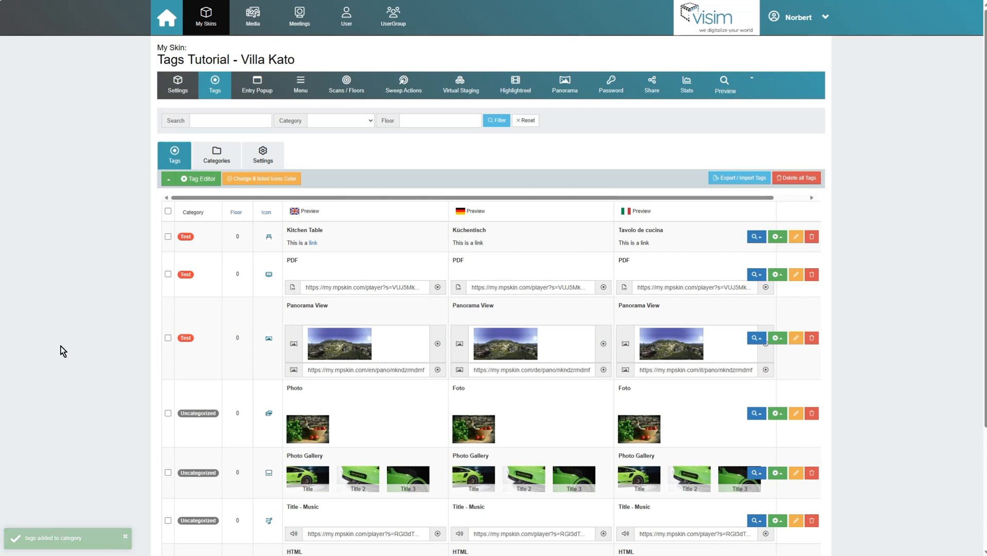
- Check the category list, then return and open the skin's Menu entries
{"action": "left_click", "coordinate": [222, 164]}
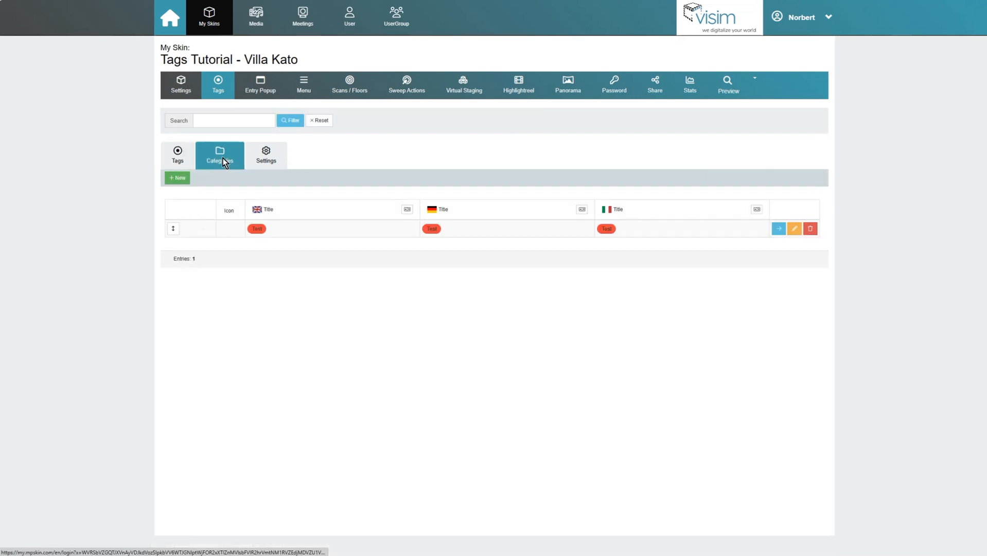
{"action": "left_click", "coordinate": [185, 152]}
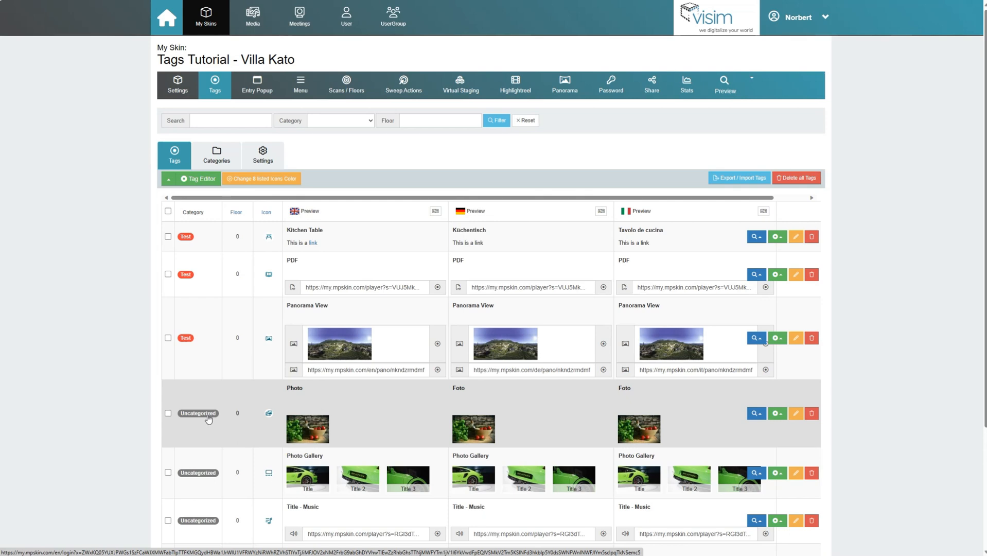
{"action": "left_click", "coordinate": [301, 85]}
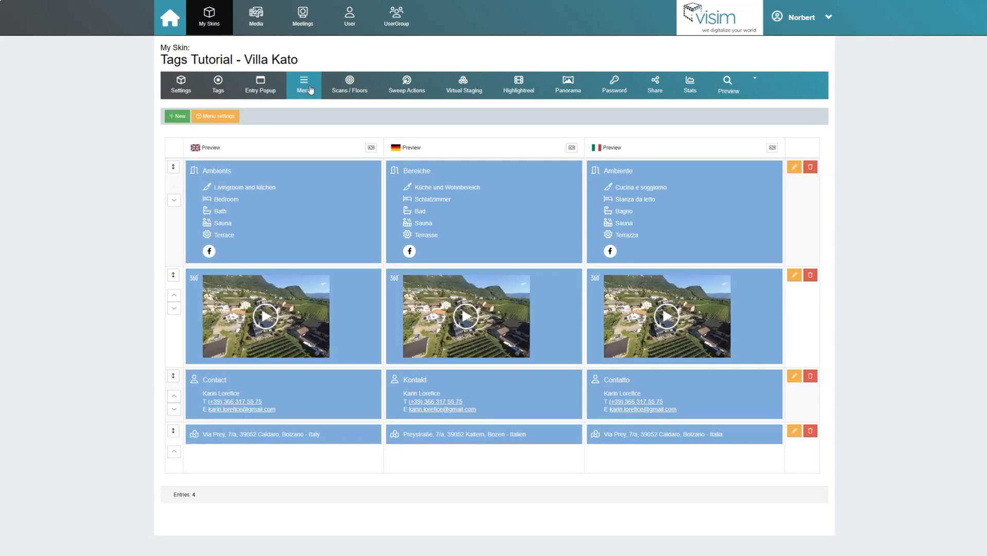
- Create a new menu entry that includes the uncategorized tags and save it
{"action": "left_click", "coordinate": [177, 116]}
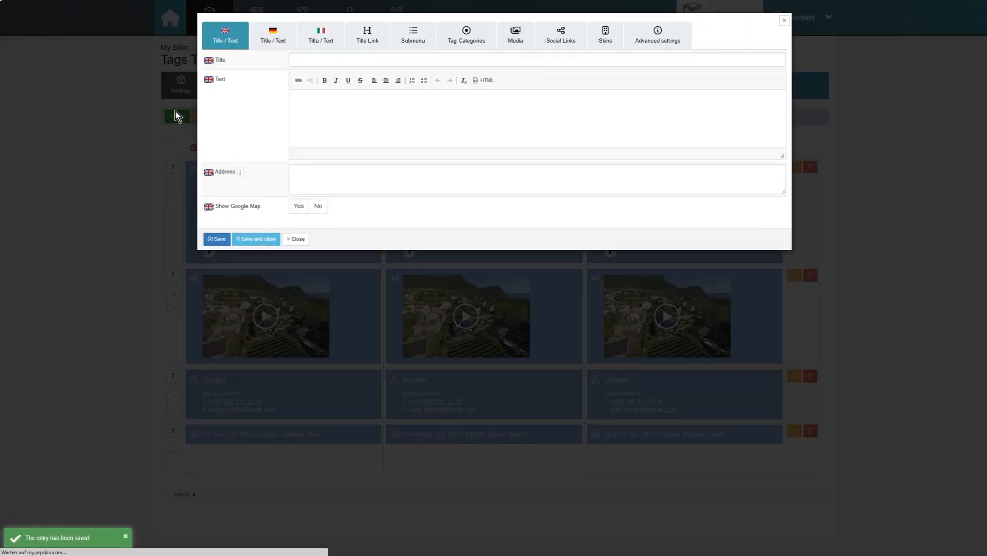
{"action": "left_click", "coordinate": [477, 41]}
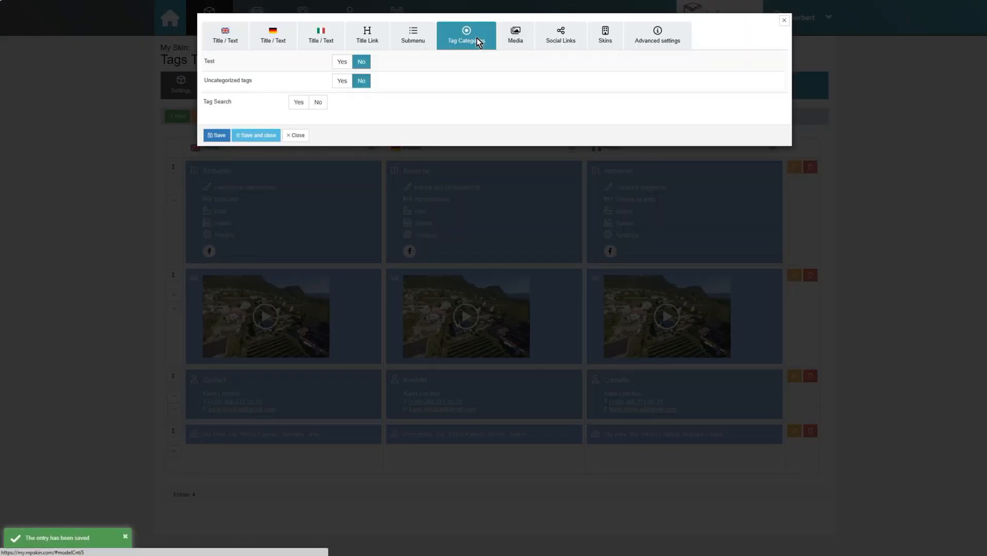
{"action": "left_click", "coordinate": [341, 81]}
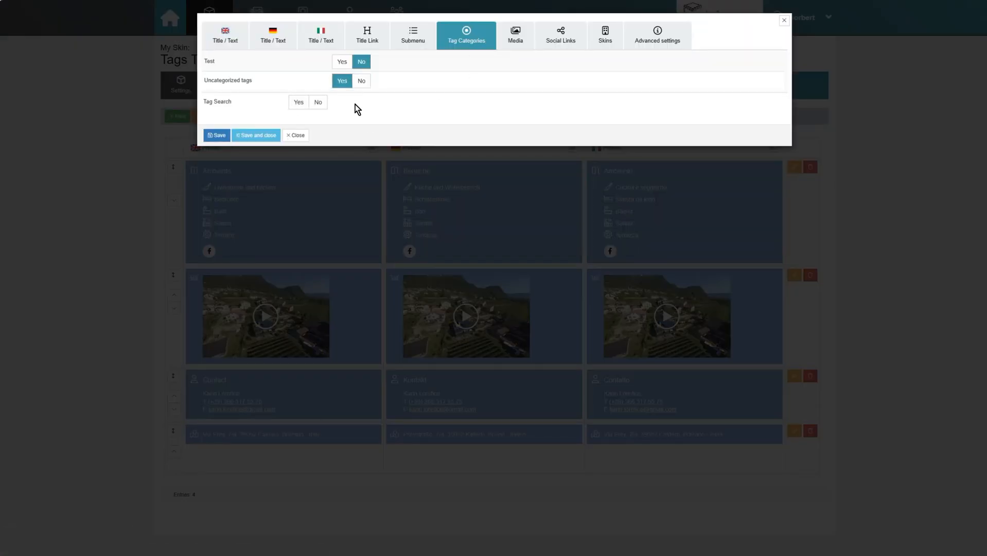
{"action": "left_click", "coordinate": [254, 136]}
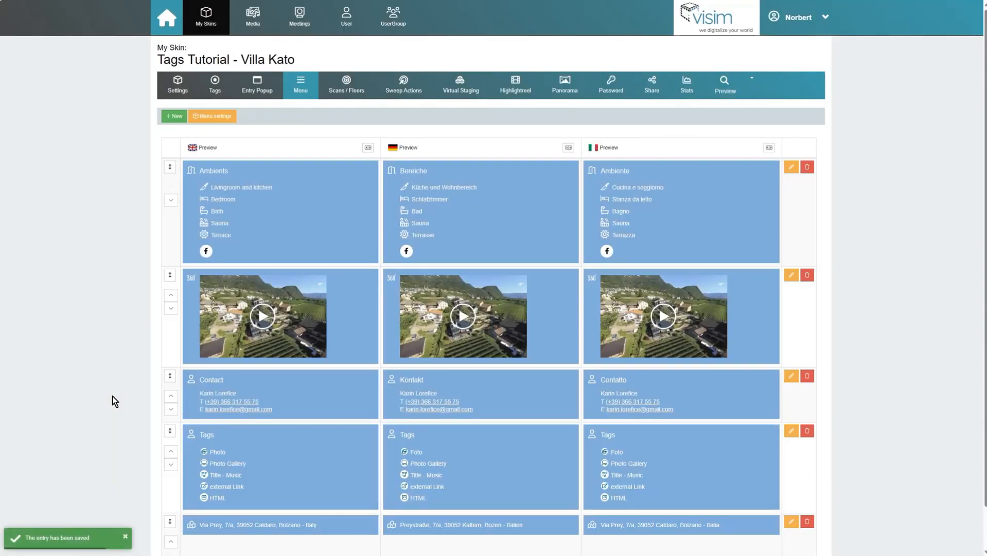
{"action": "scroll", "coordinate": [115, 401], "scroll_direction": "down", "scroll_amount": 1}
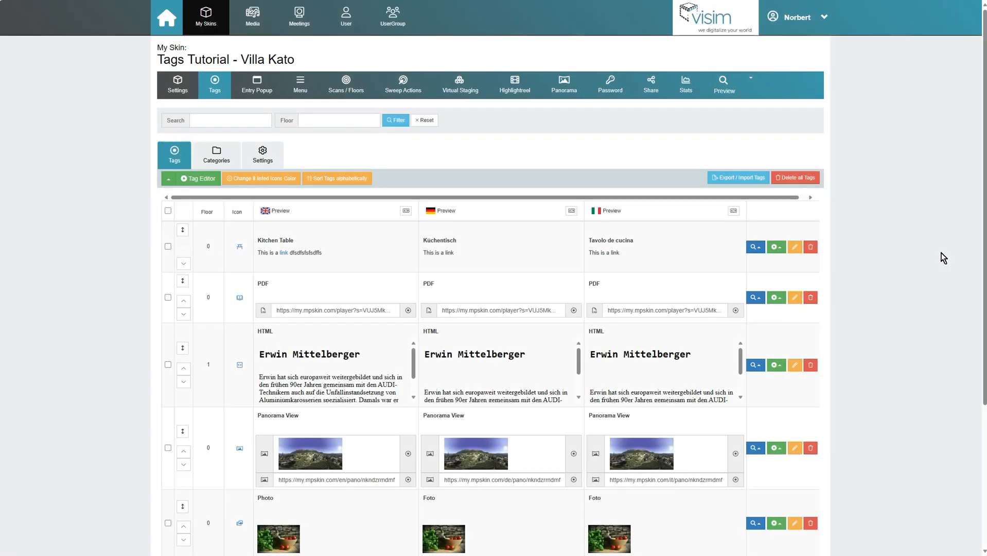
- Edit the Kitchen Table tag's English description inline to read 'This is a link' and save it
{"action": "scroll", "coordinate": [943, 257], "scroll_direction": "down", "scroll_amount": 4}
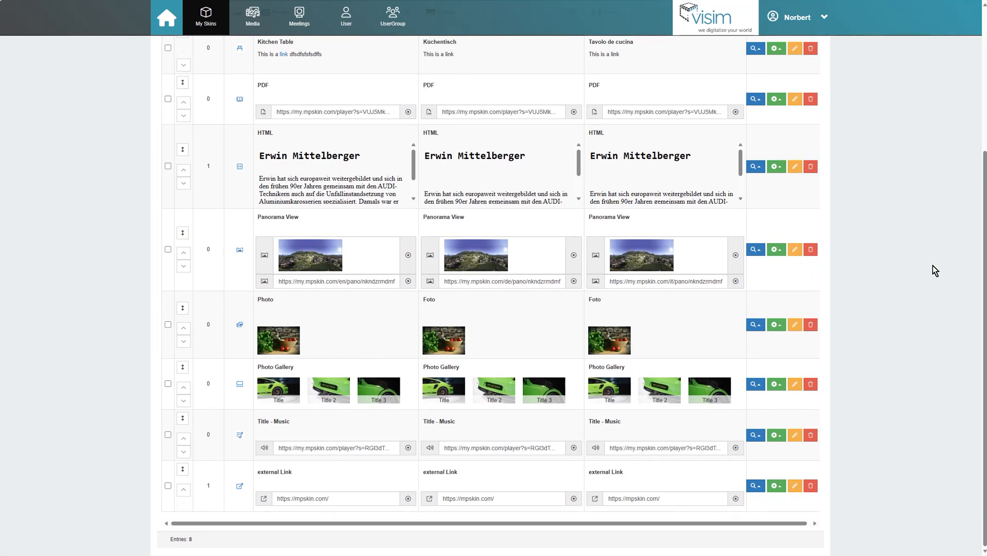
{"action": "scroll", "coordinate": [933, 265], "scroll_direction": "up", "scroll_amount": 3}
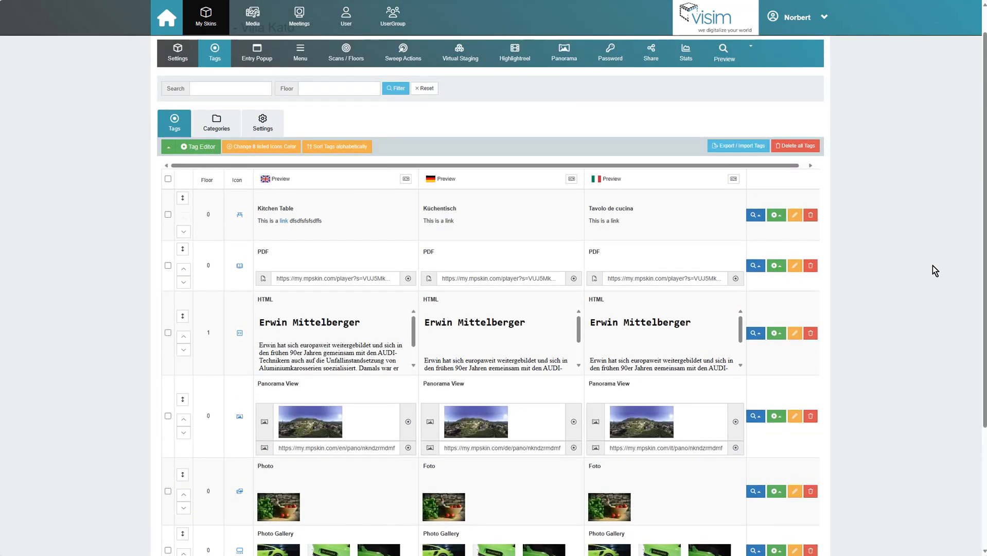
{"action": "left_click", "coordinate": [341, 220]}
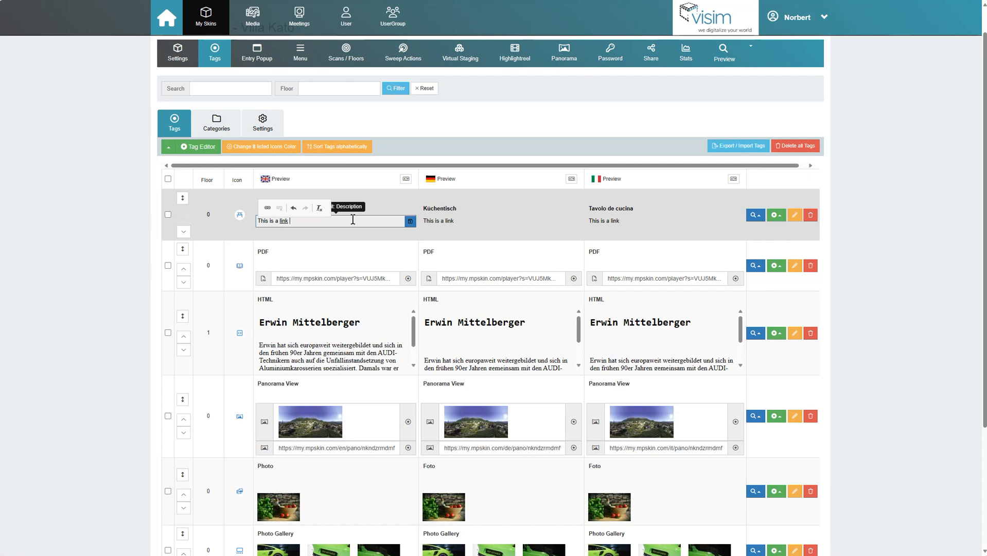
{"action": "left_click", "coordinate": [411, 223]}
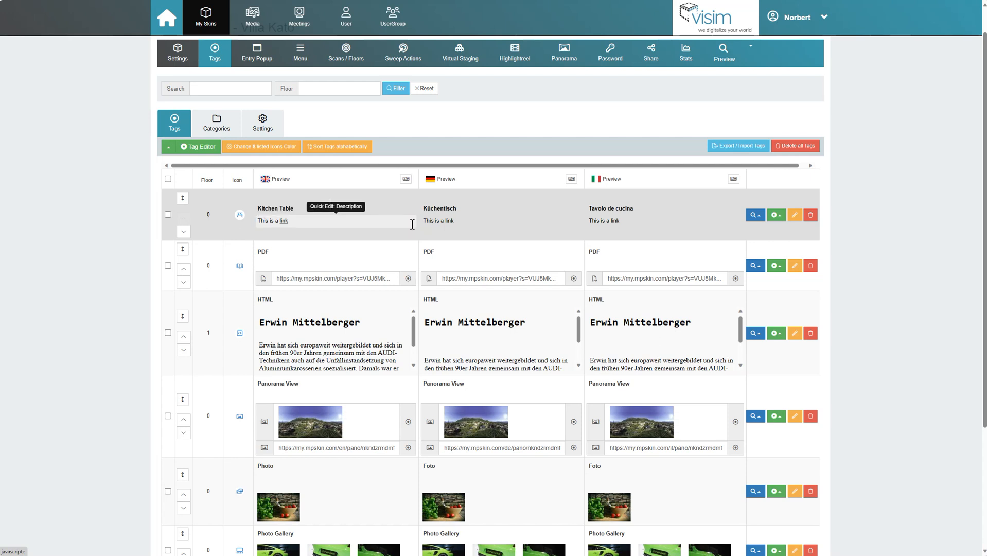
- Search the tag list by name for 'PDF'
{"action": "left_click", "coordinate": [249, 88]}
{"action": "type", "text": "PDF"}
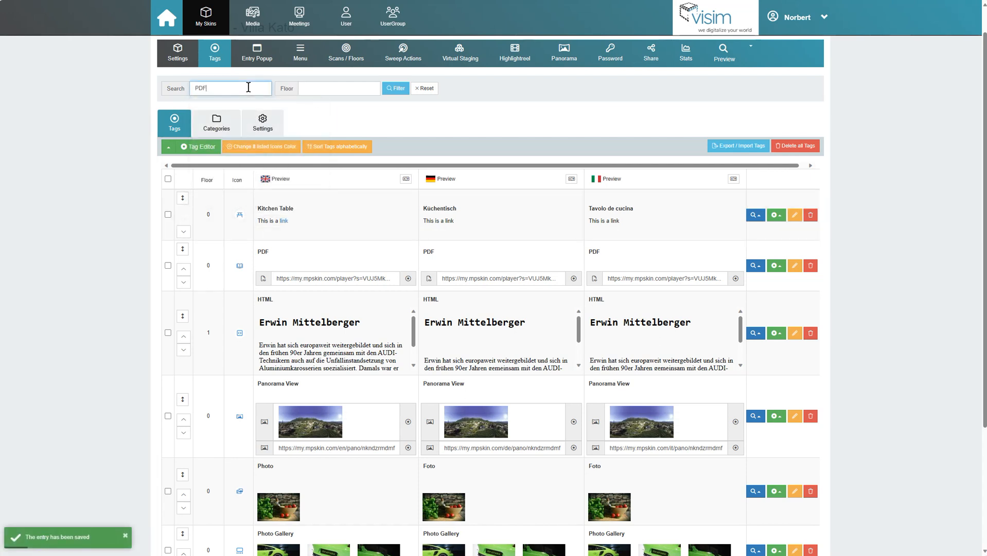
{"action": "left_click", "coordinate": [395, 88]}
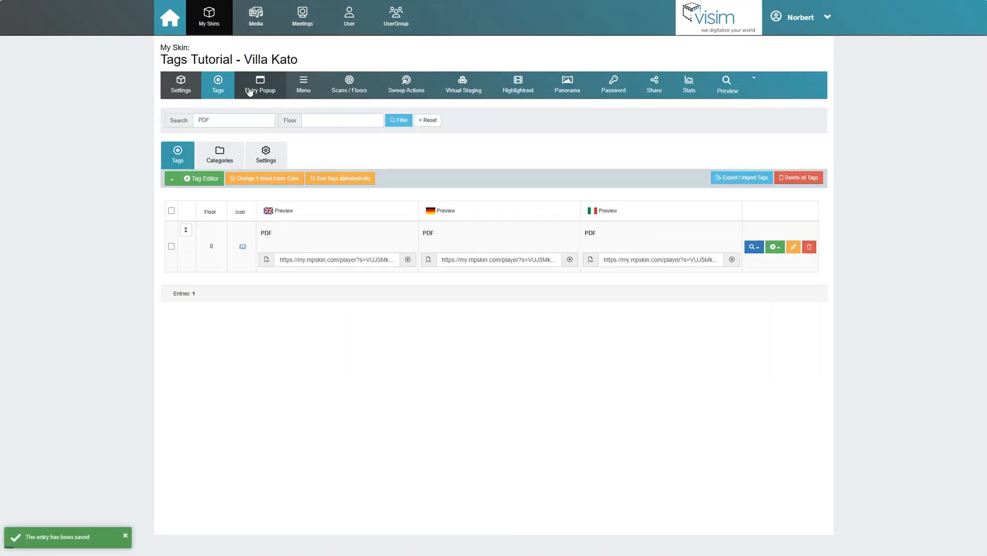
- Reset the search, then filter the tags by Floor 1
{"action": "left_click", "coordinate": [429, 120]}
{"action": "left_click", "coordinate": [323, 120]}
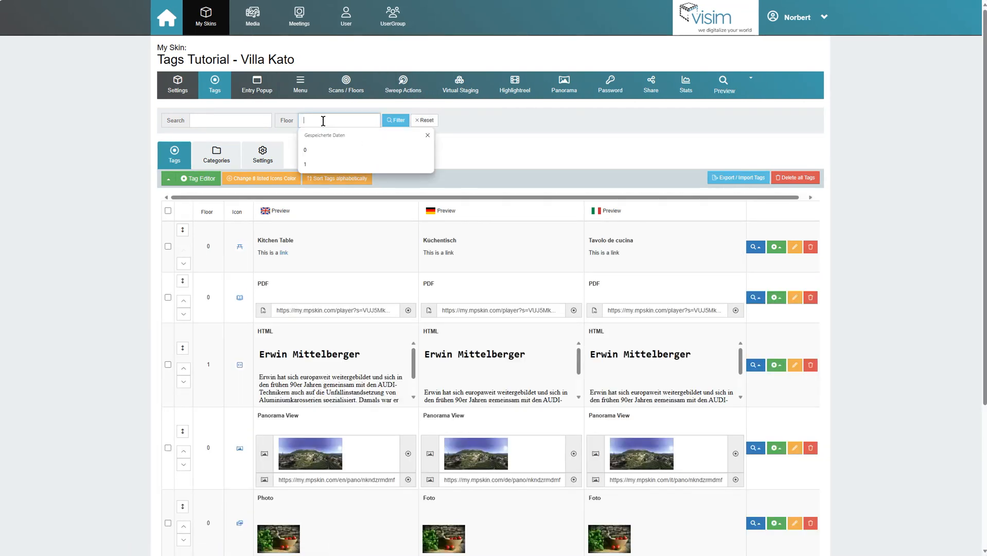
{"action": "left_click", "coordinate": [316, 162]}
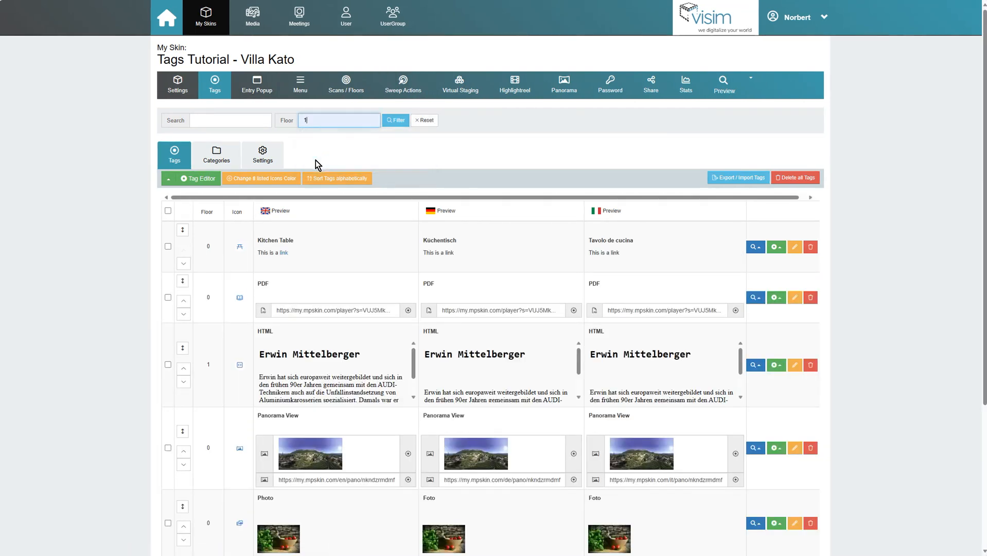
{"action": "left_click", "coordinate": [397, 121]}
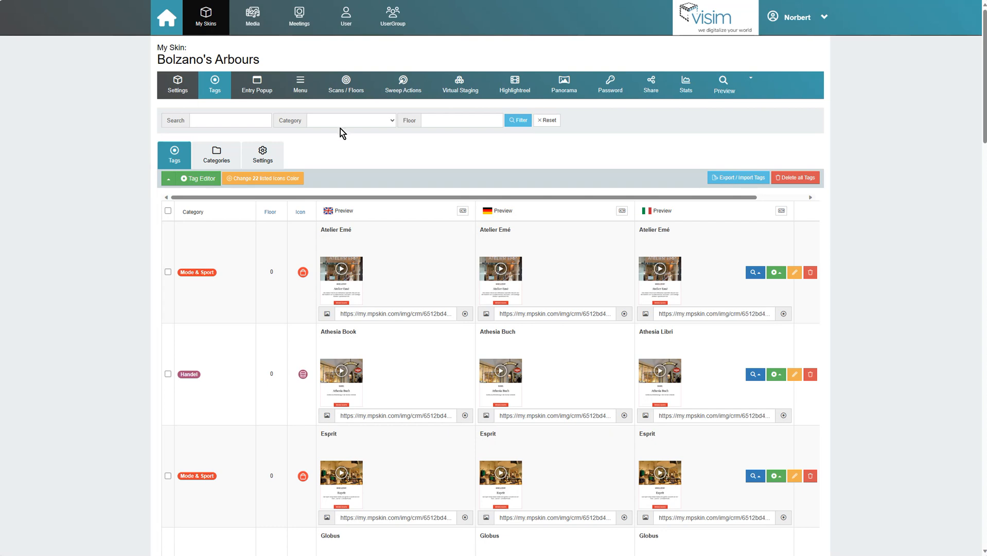
- Filter the tag list by the Mode & Sport category
{"action": "left_click", "coordinate": [340, 122]}
{"action": "left_click", "coordinate": [339, 154]}
{"action": "left_click", "coordinate": [514, 122]}
{"action": "scroll", "coordinate": [103, 317], "scroll_direction": "down", "scroll_amount": 6}
{"action": "scroll", "coordinate": [102, 317], "scroll_direction": "up", "scroll_amount": 6}
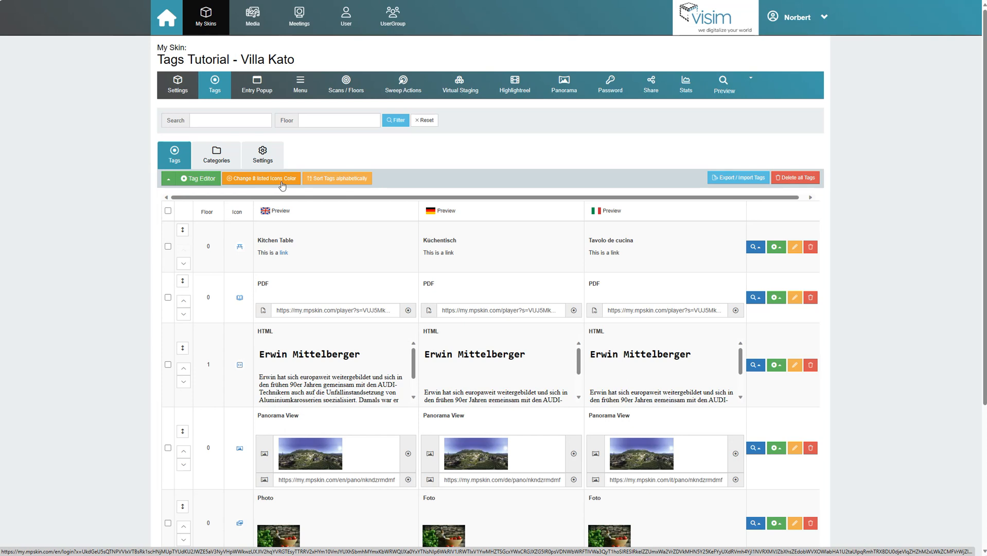
{"action": "left_click", "coordinate": [281, 182]}
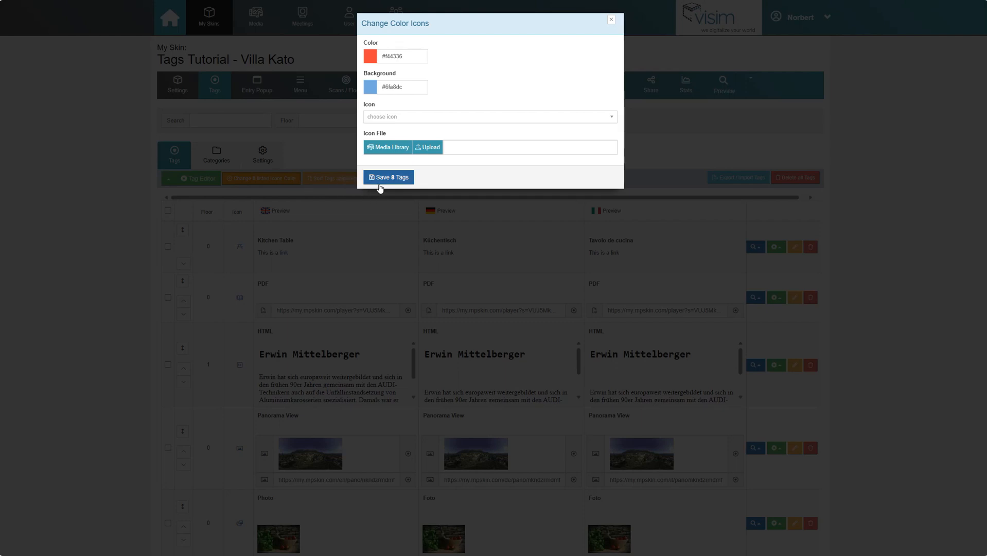
{"action": "left_click", "coordinate": [611, 21]}
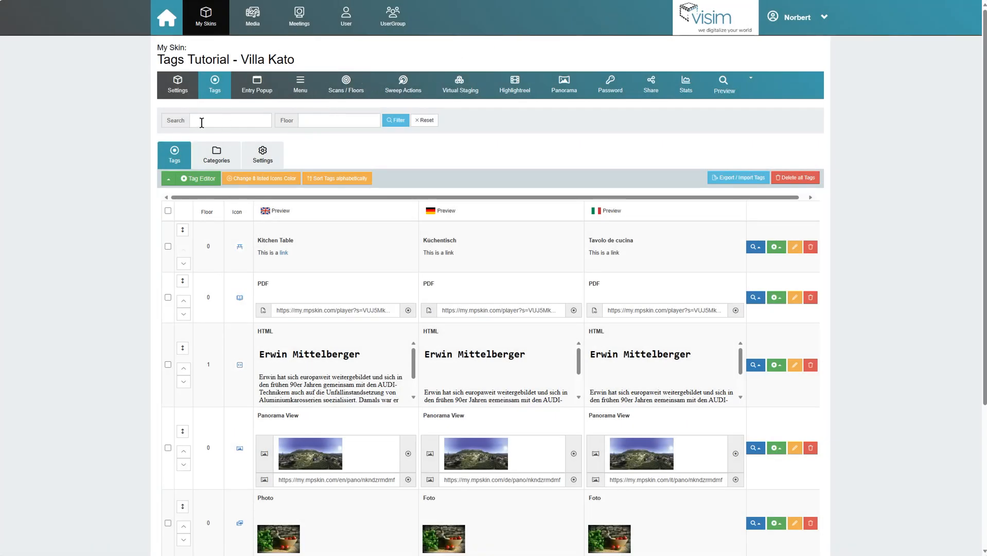
- Filter the tag list to Floor 0 and review the listed tags
{"action": "left_click", "coordinate": [332, 120]}
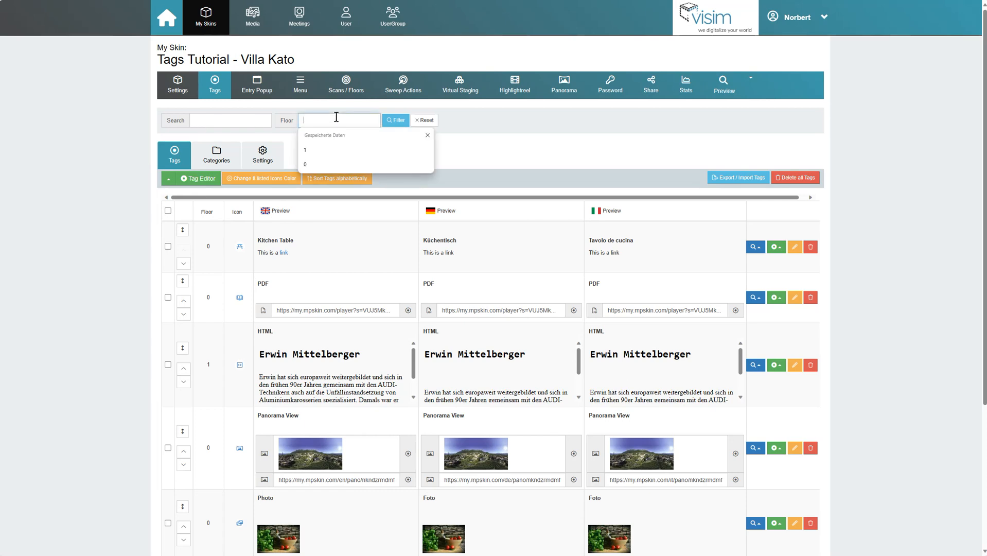
{"action": "left_click", "coordinate": [310, 166]}
{"action": "left_click", "coordinate": [395, 121]}
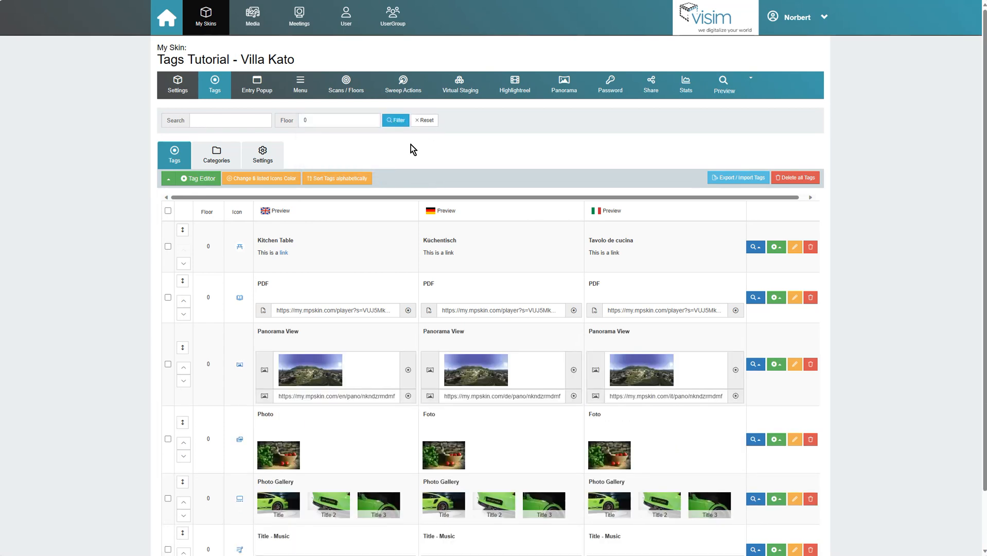
{"action": "scroll", "coordinate": [411, 145], "scroll_direction": "down", "scroll_amount": 1}
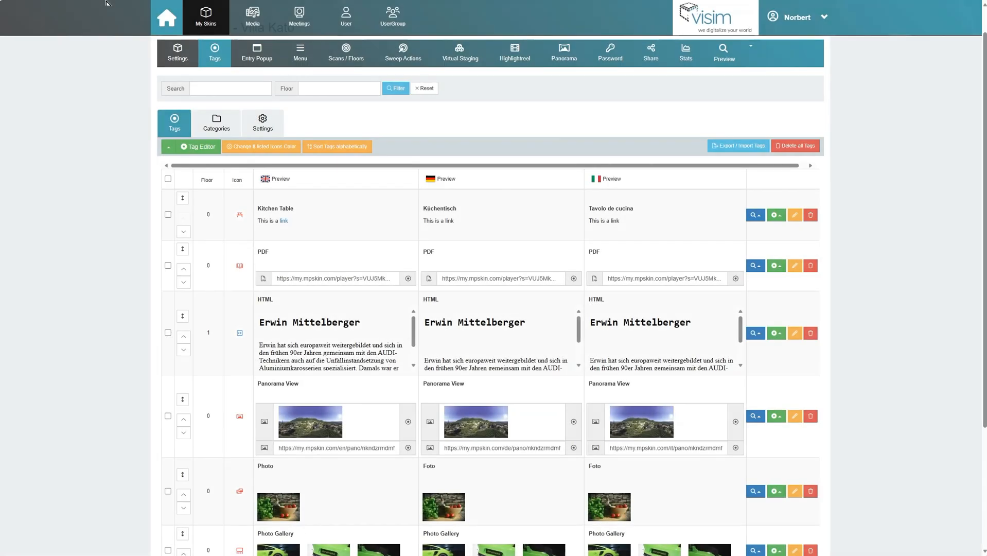
{"action": "scroll", "coordinate": [139, 295], "scroll_direction": "down", "scroll_amount": 3}
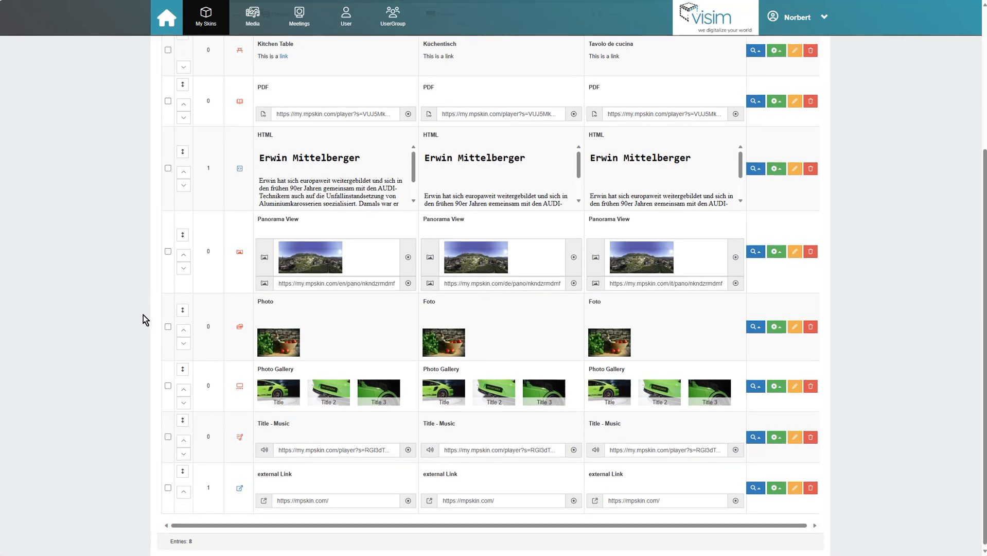
{"action": "scroll", "coordinate": [144, 315], "scroll_direction": "up", "scroll_amount": 3}
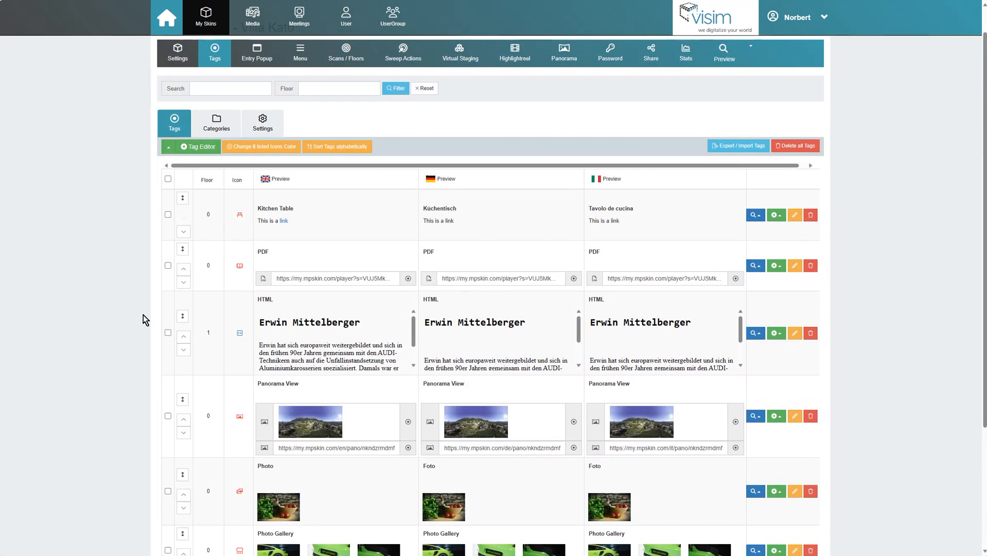
- Sort the tags alphabetically by English name, then move HTML two places down below Kitchen Table
{"action": "left_click", "coordinate": [356, 152]}
{"action": "left_click", "coordinate": [387, 71]}
{"action": "left_click", "coordinate": [400, 93]}
{"action": "left_click", "coordinate": [378, 89]}
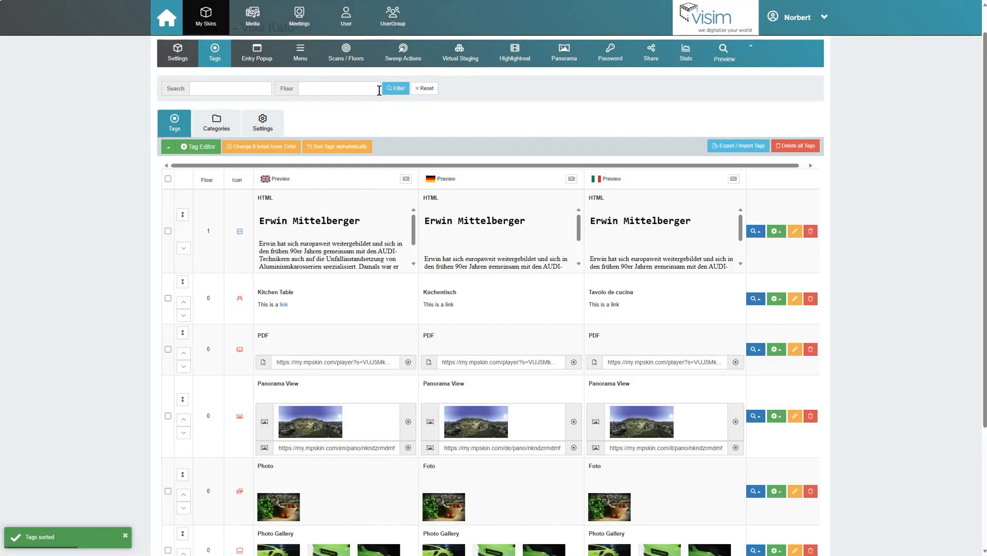
{"action": "left_click", "coordinate": [189, 252]}
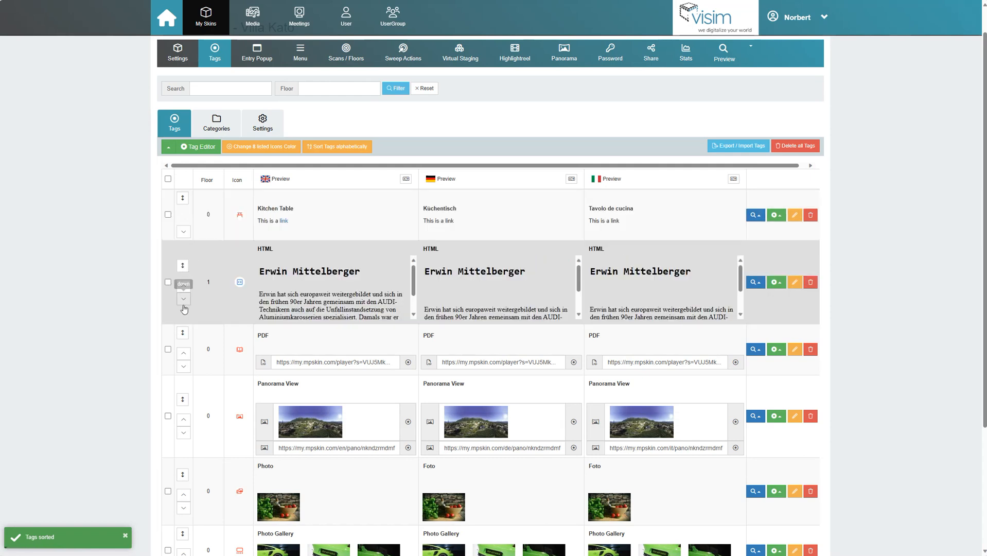
{"action": "left_click", "coordinate": [184, 301]}
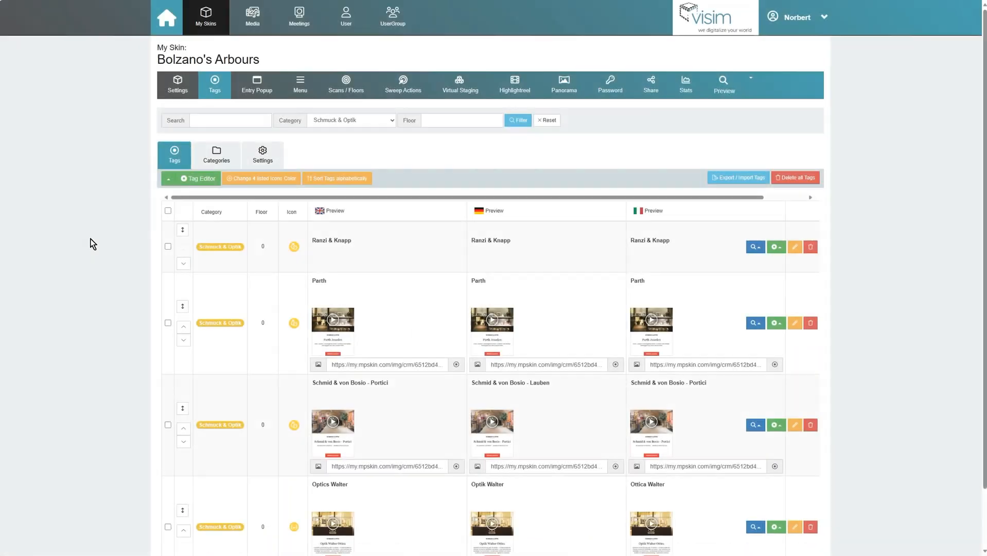
- Download the tags as 2023-11-23_12-47_Bolzano's-Arbours.csv via Save As and open the file
{"action": "left_click", "coordinate": [764, 182]}
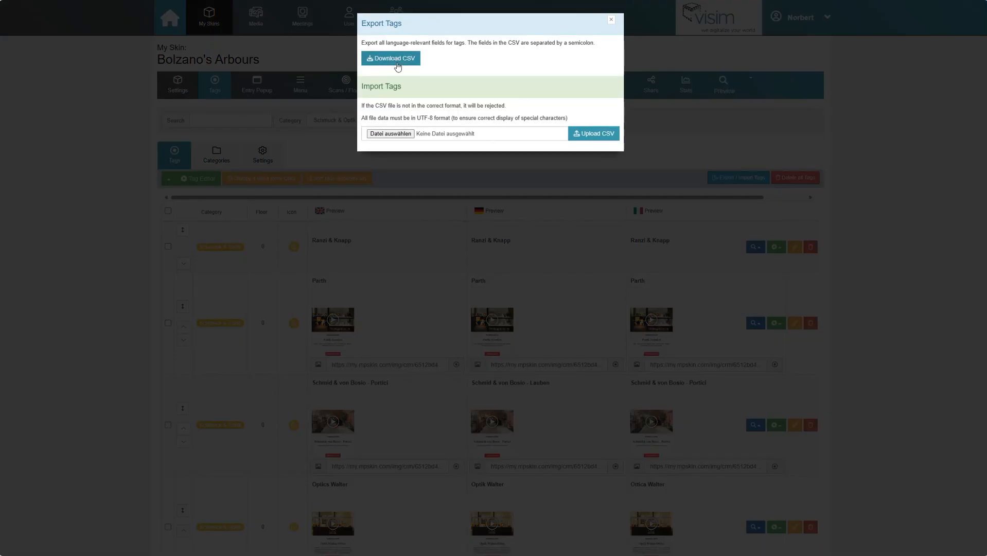
{"action": "left_click", "coordinate": [397, 66]}
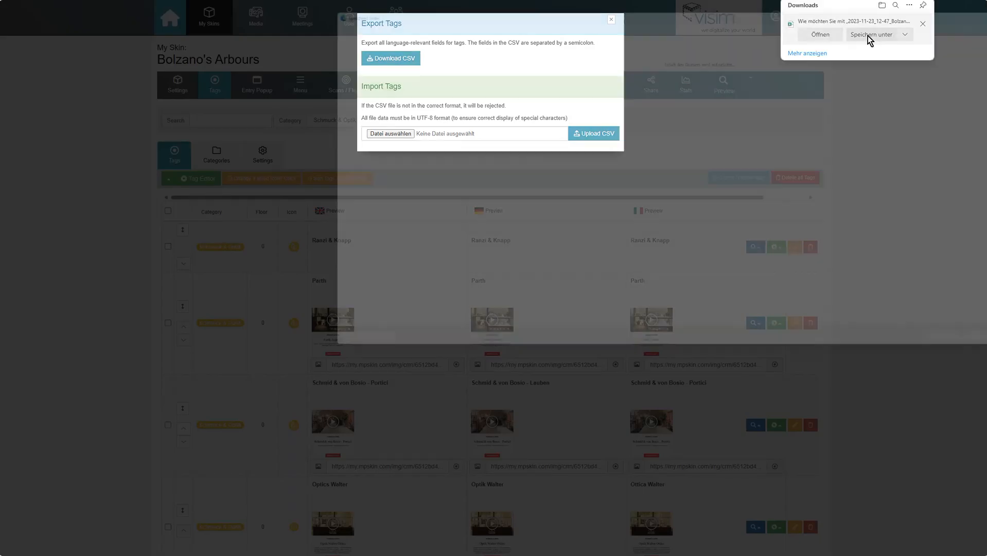
{"action": "left_click", "coordinate": [868, 38]}
{"action": "left_click", "coordinate": [971, 360]}
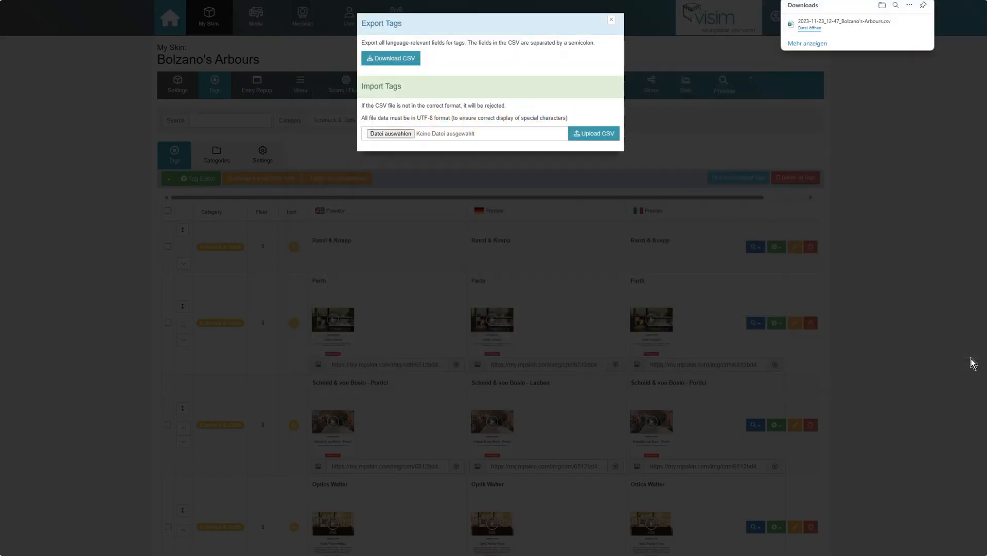
{"action": "left_click", "coordinate": [810, 29]}
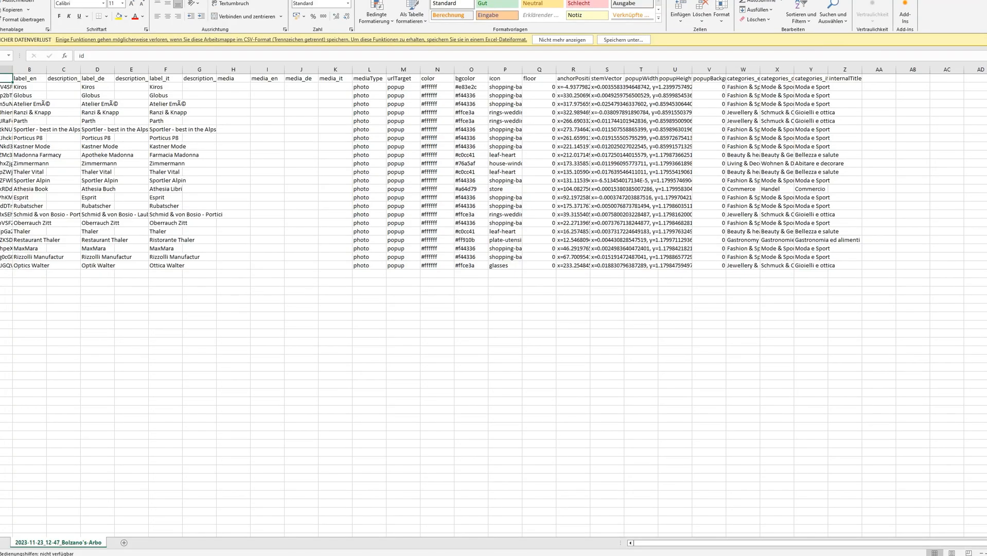
- Restore the Excel window to a smaller size and scroll the sheet to the right
{"action": "double_click", "coordinate": [763, 0]}
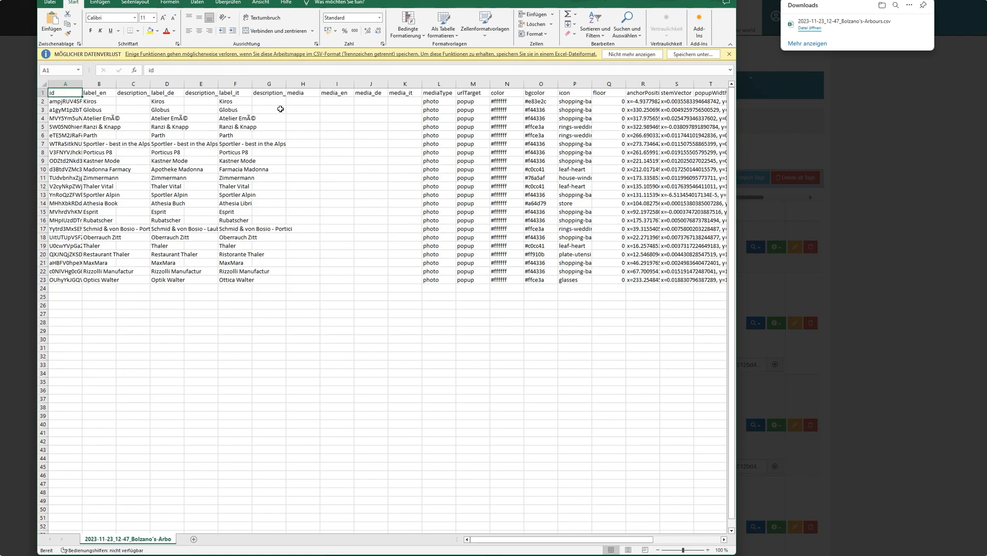
{"action": "mouse_move", "coordinate": [531, 540]}
{"action": "left_mouse_down"}
{"action": "mouse_move", "coordinate": [633, 539]}
{"action": "mouse_move", "coordinate": [548, 538]}
{"action": "left_mouse_up"}
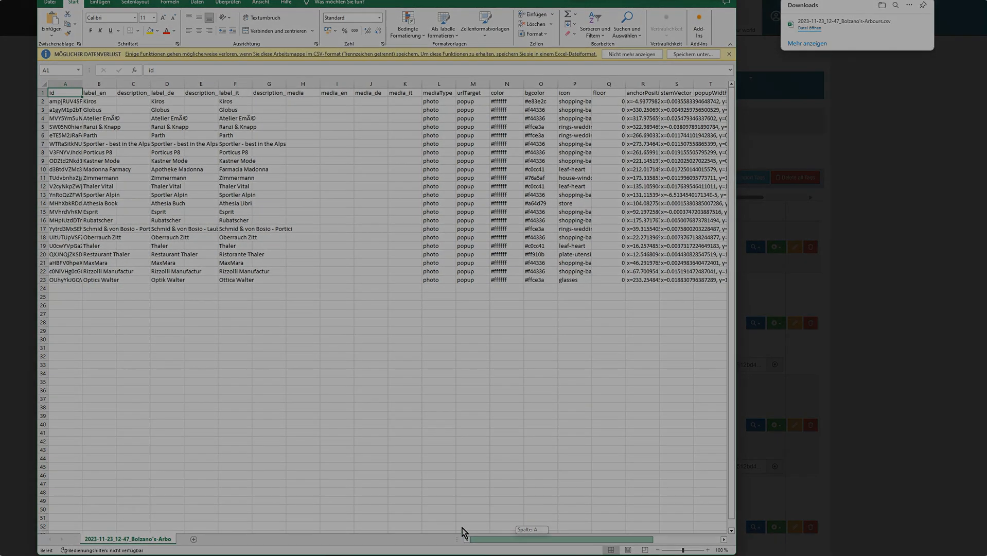